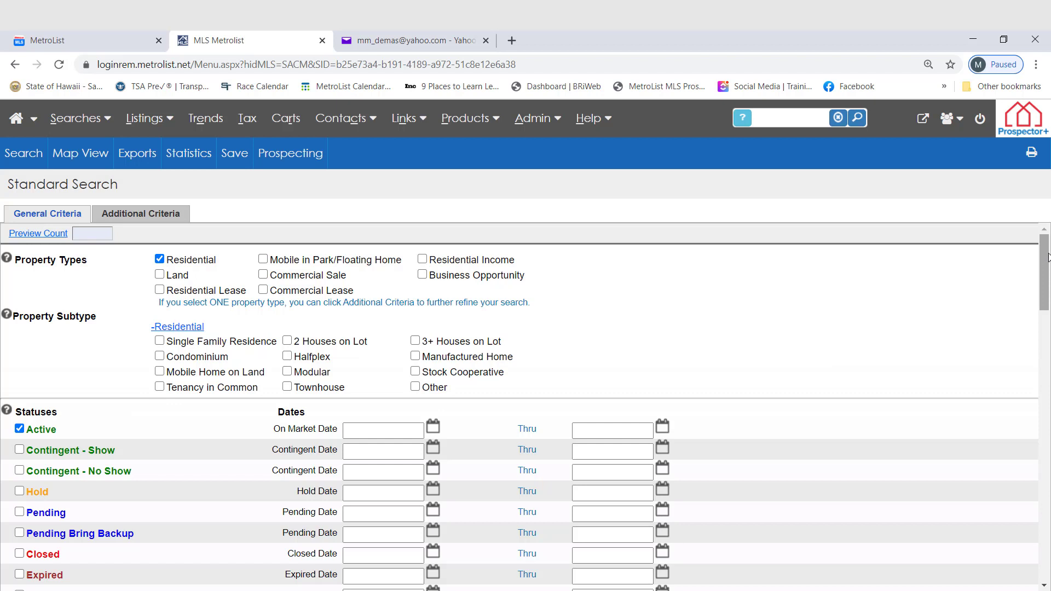
# Review the general search criteria, from property types and statuses through price, location, school districts, agent IDs and remarks.
pyautogui.moveTo(1048, 257); pyautogui.dragTo(1031, 324)
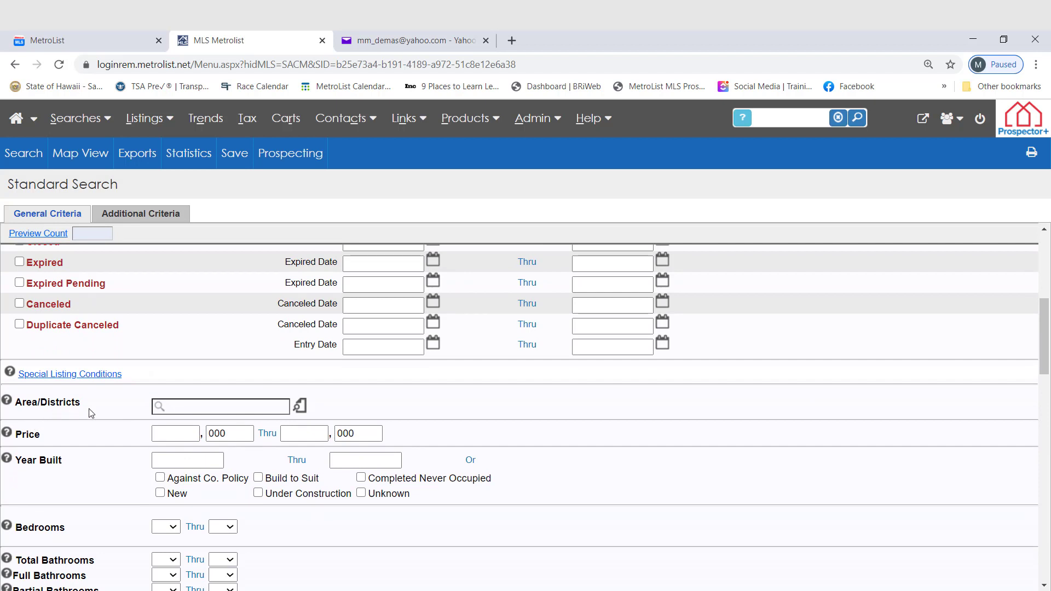
pyautogui.moveTo(1039, 340); pyautogui.dragTo(1032, 372)
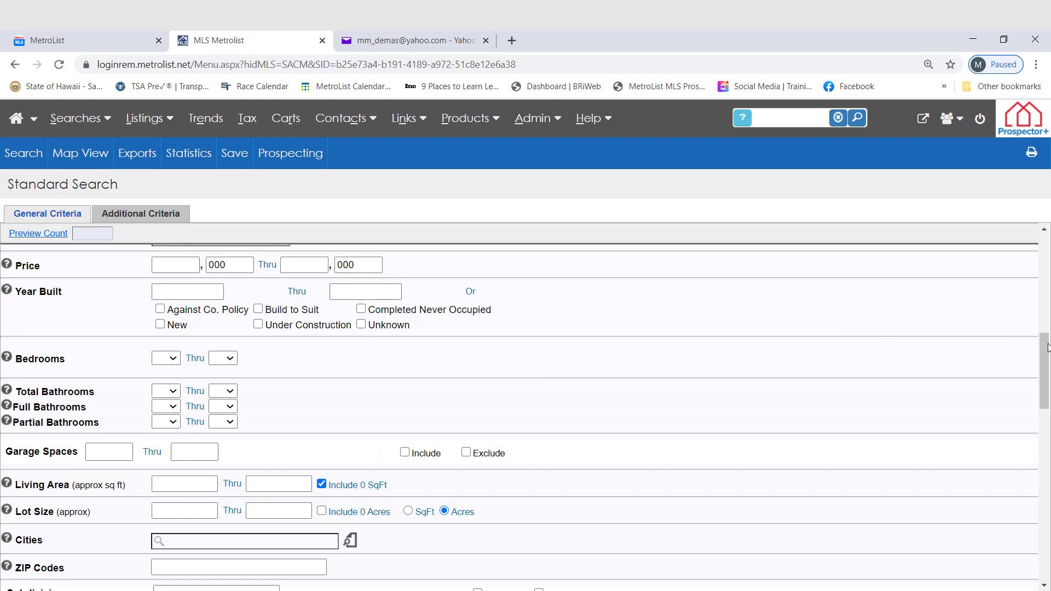
pyautogui.moveTo(1047, 348); pyautogui.dragTo(1034, 395)
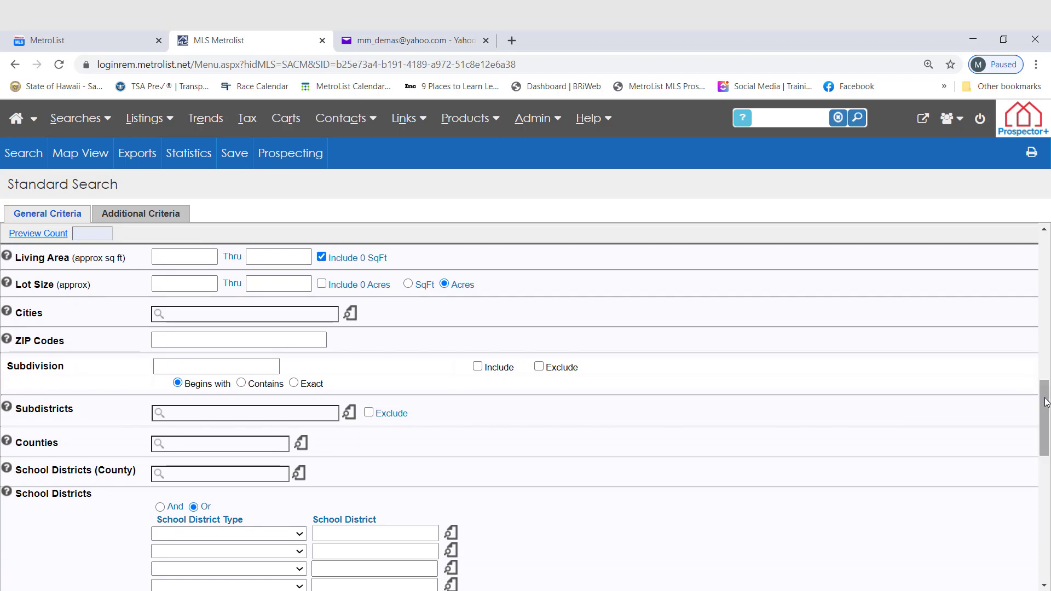
pyautogui.moveTo(1047, 403); pyautogui.dragTo(1035, 475)
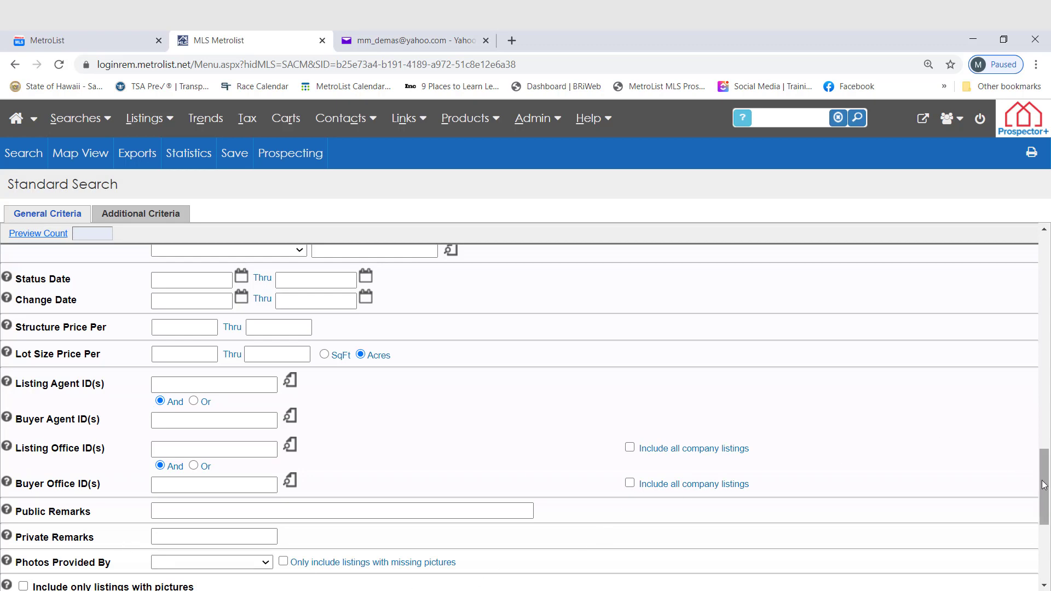
pyautogui.moveTo(1044, 485); pyautogui.dragTo(1041, 264)
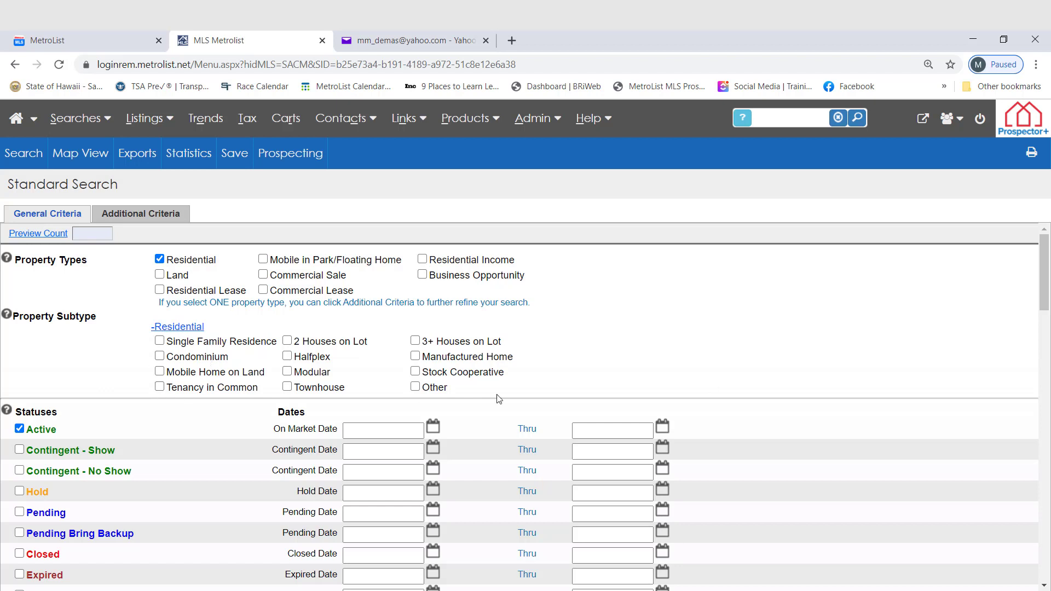
# Open the Area/Districts lookup and select the Contra Costa and San Francisco counties.
pyautogui.moveTo(1038, 256); pyautogui.dragTo(1026, 322)
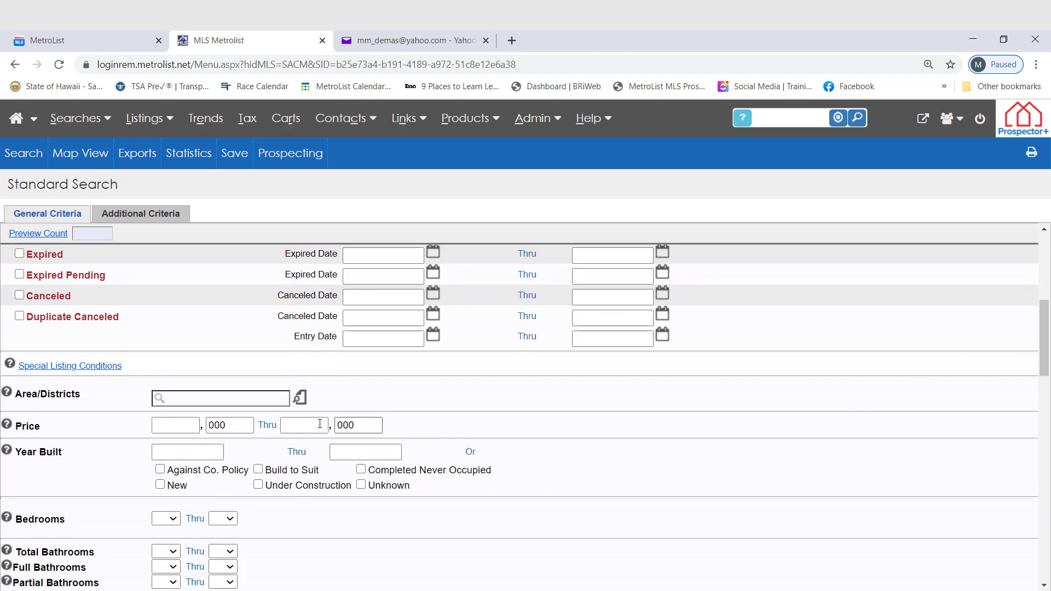
pyautogui.click(300, 398)
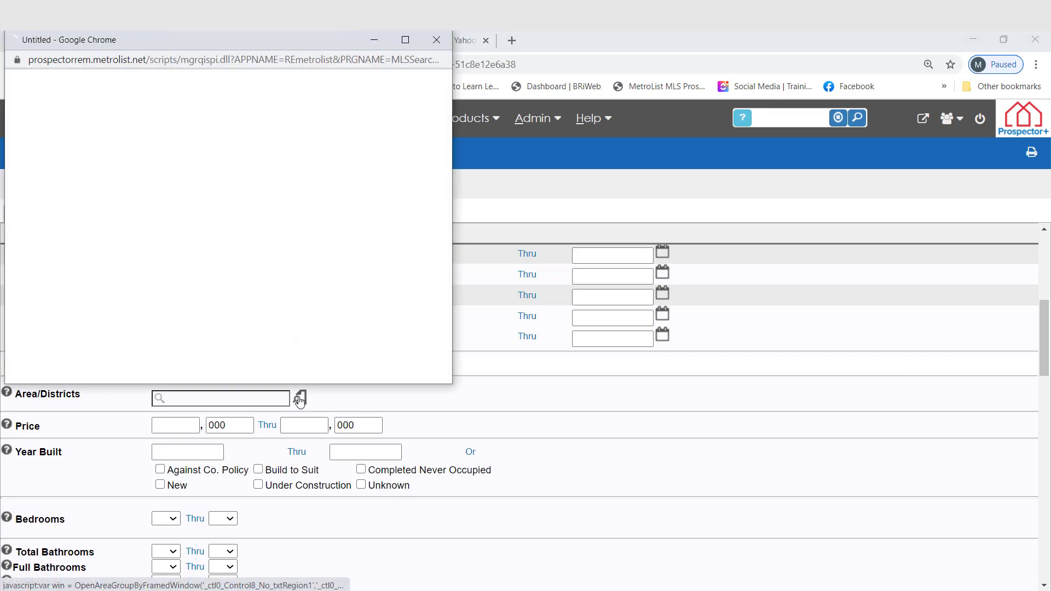
pyautogui.moveTo(235, 11); pyautogui.dragTo(395, 117)
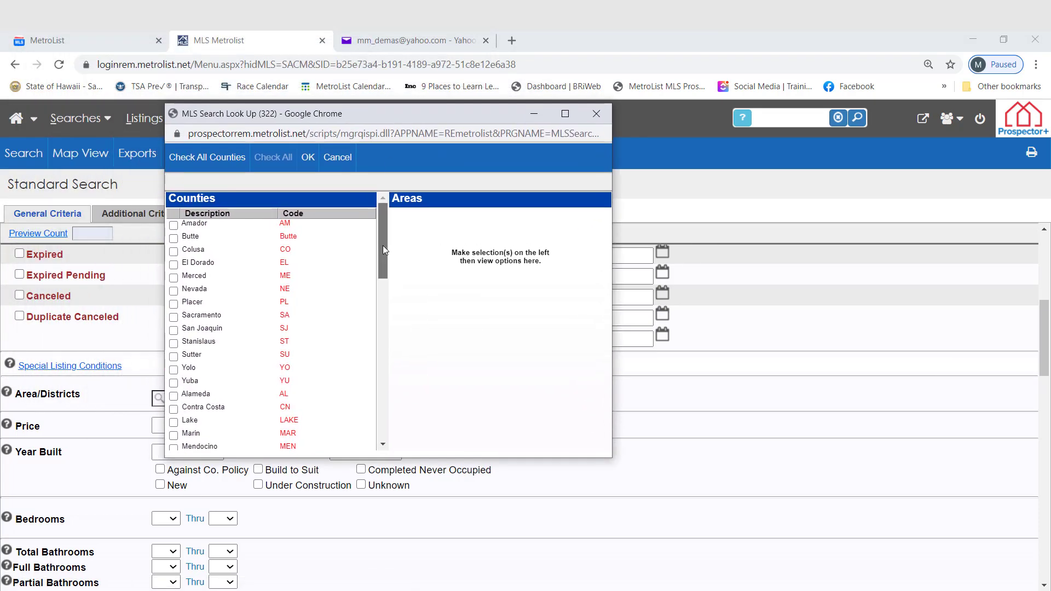
pyautogui.moveTo(383, 246); pyautogui.dragTo(382, 276)
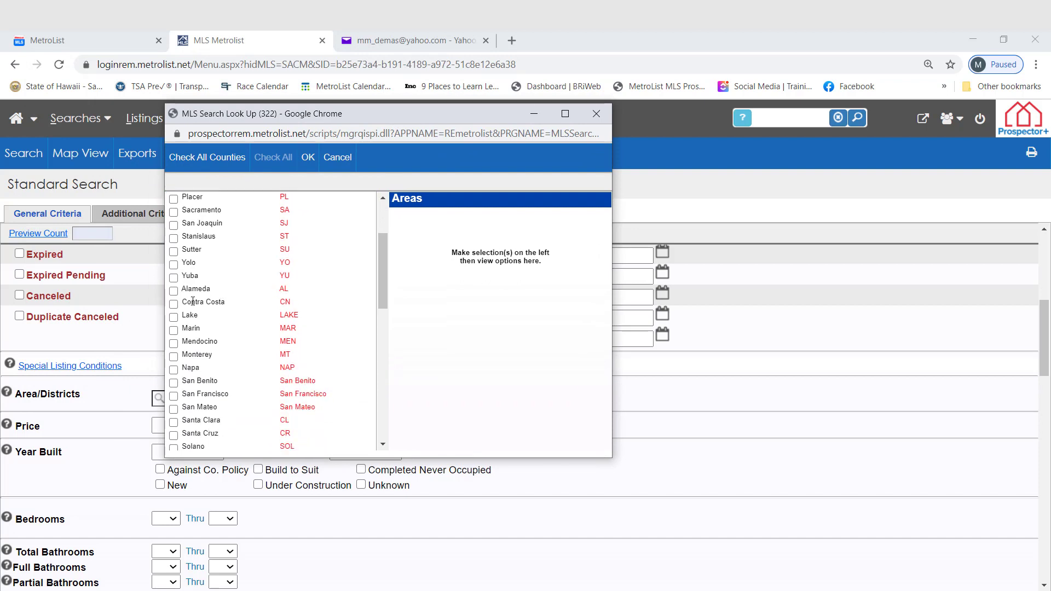
pyautogui.click(174, 305)
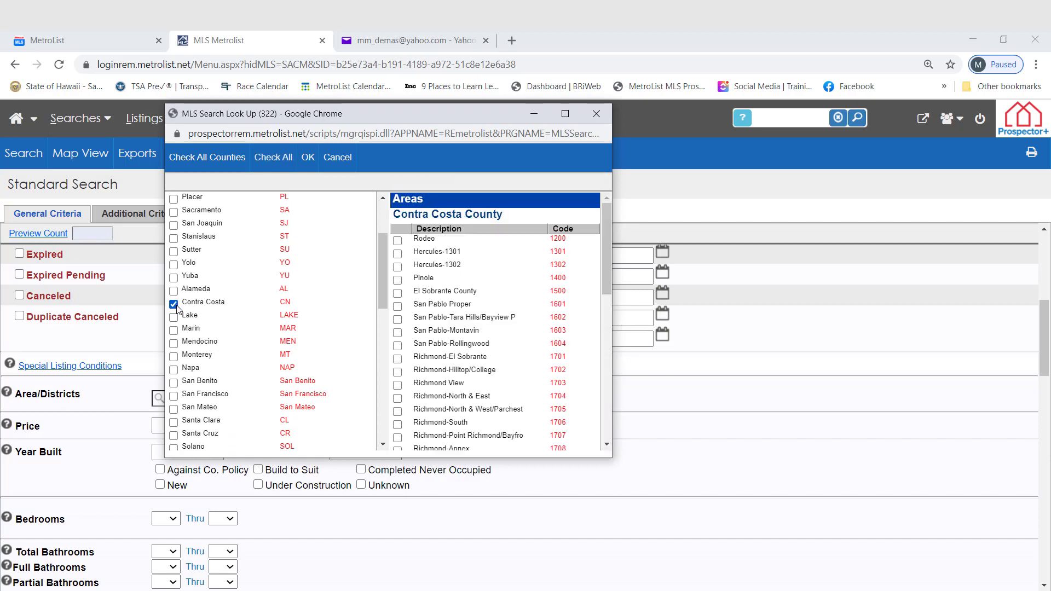
pyautogui.click(174, 397)
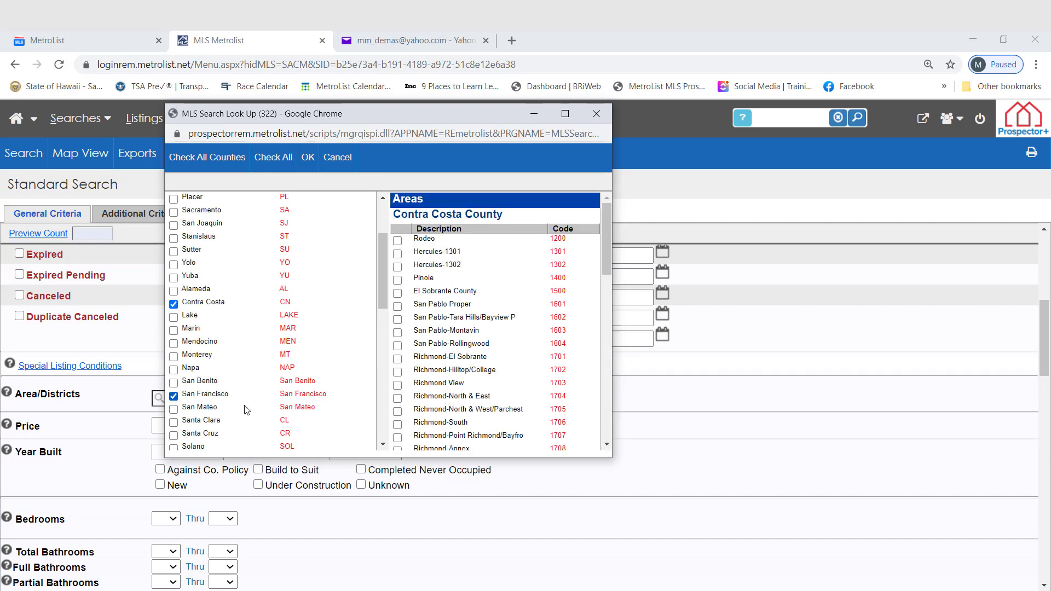
# Choose the Danville and SF District 1 areas and apply them to the search criteria.
pyautogui.moveTo(610, 253); pyautogui.dragTo(600, 303)
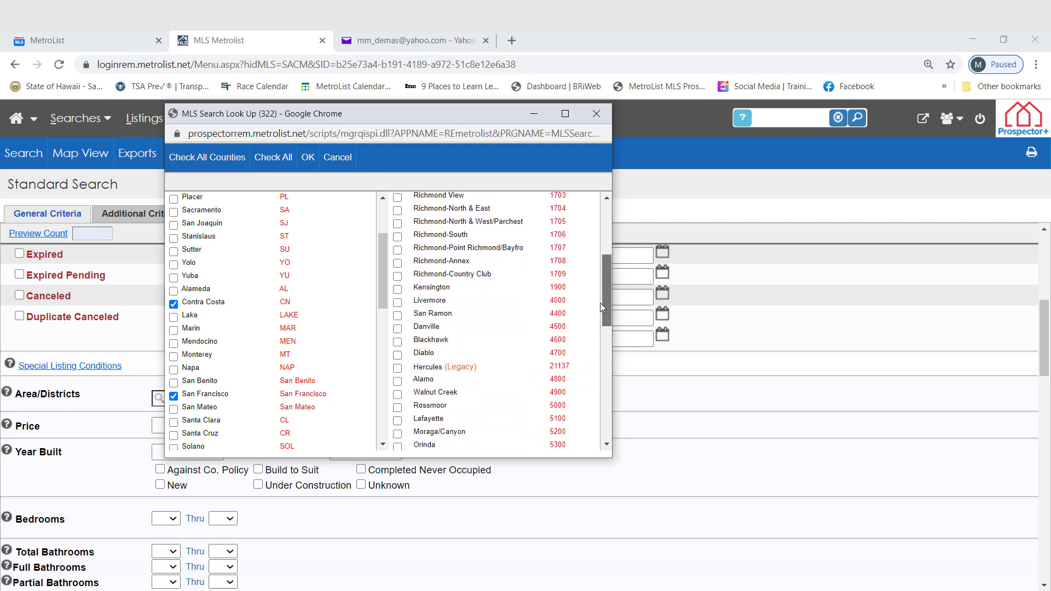
pyautogui.click(398, 330)
pyautogui.moveTo(606, 268); pyautogui.dragTo(585, 370)
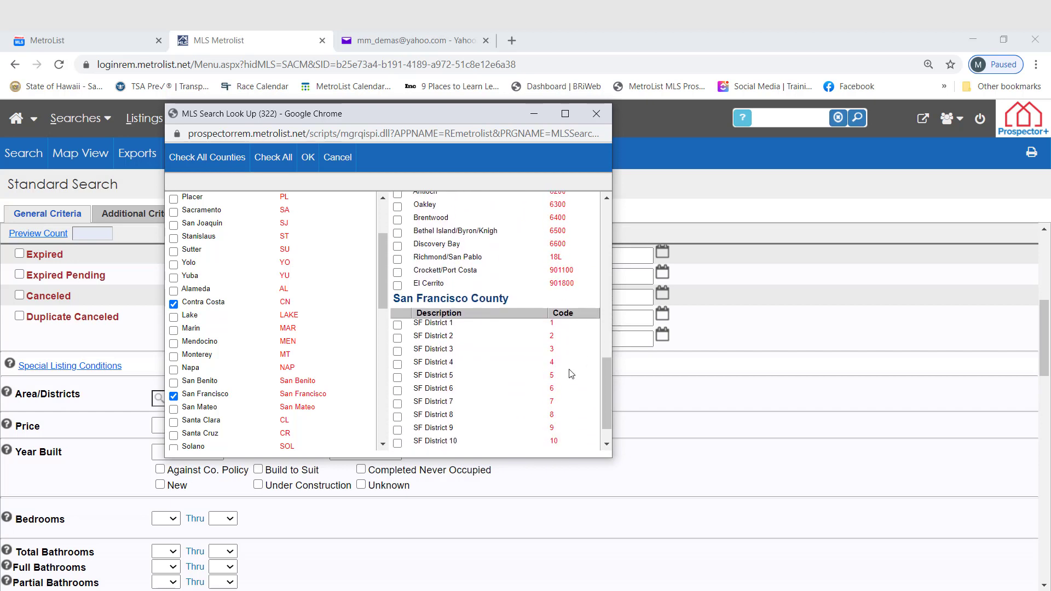
pyautogui.click(398, 325)
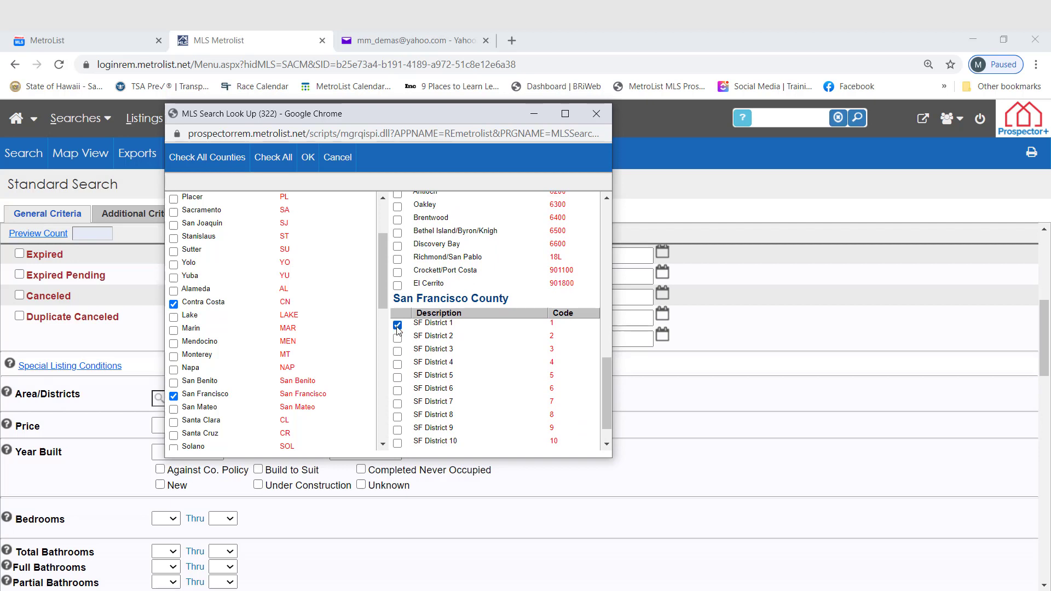
pyautogui.click(308, 158)
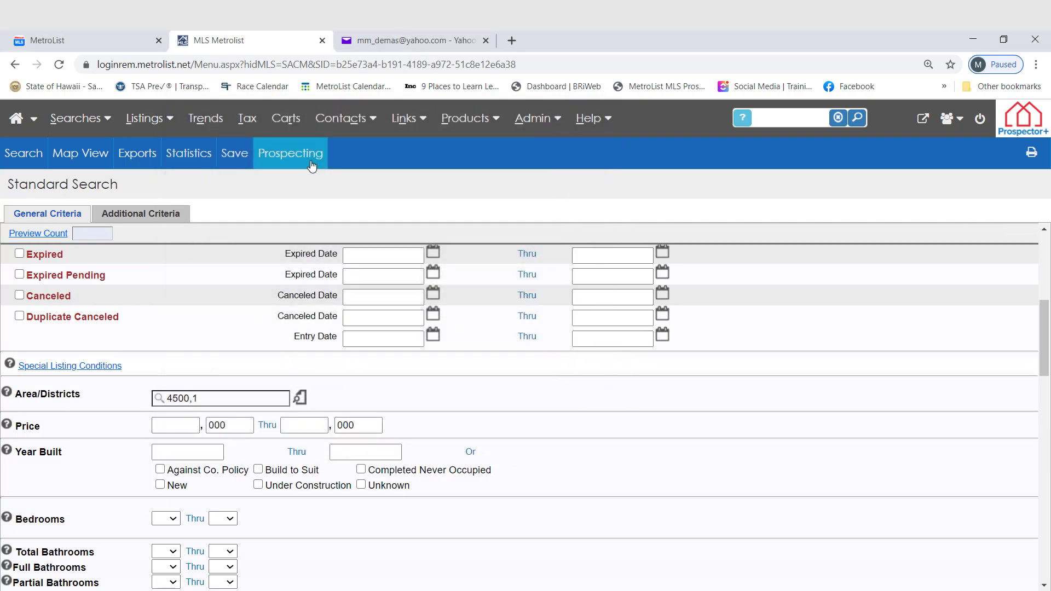
# Preview the count of matching listings and open the search results.
pyautogui.click(42, 239)
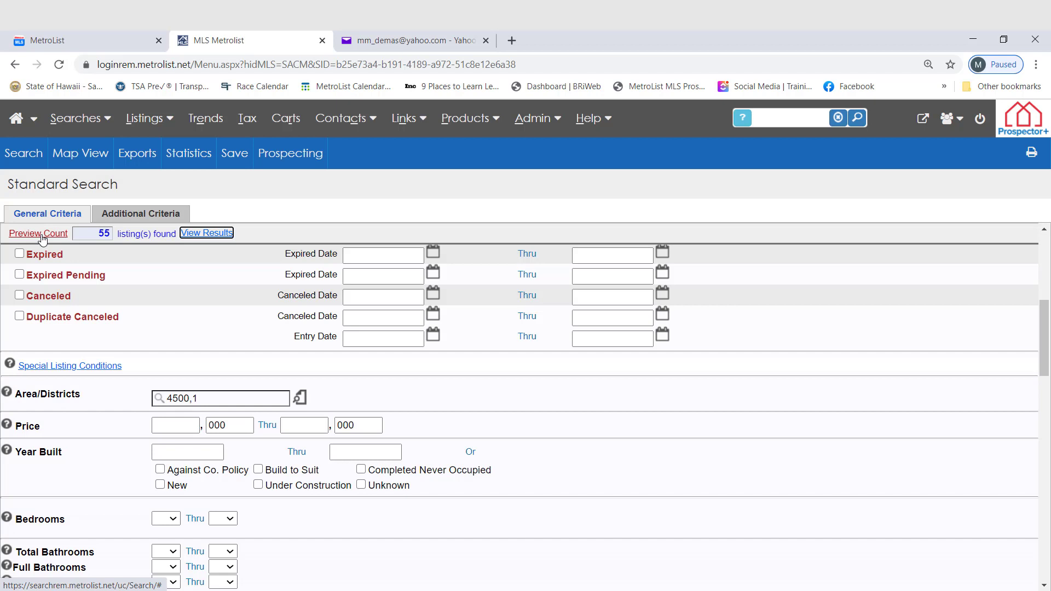
pyautogui.click(221, 237)
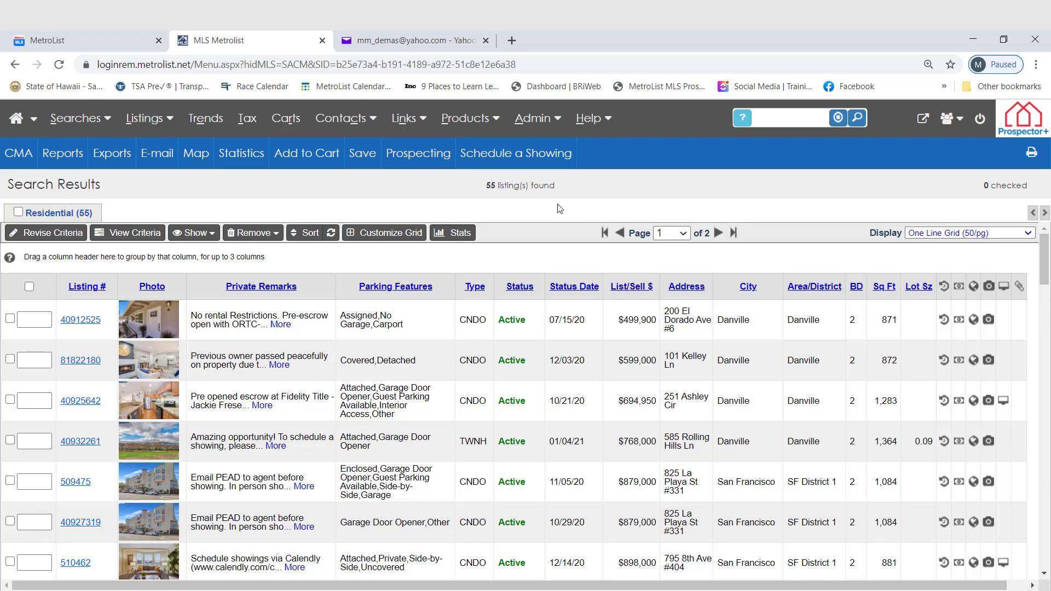
# Customize the results grid by adding the Showing Instructions field at position 30, ahead of Private Remarks.
pyautogui.click(383, 240)
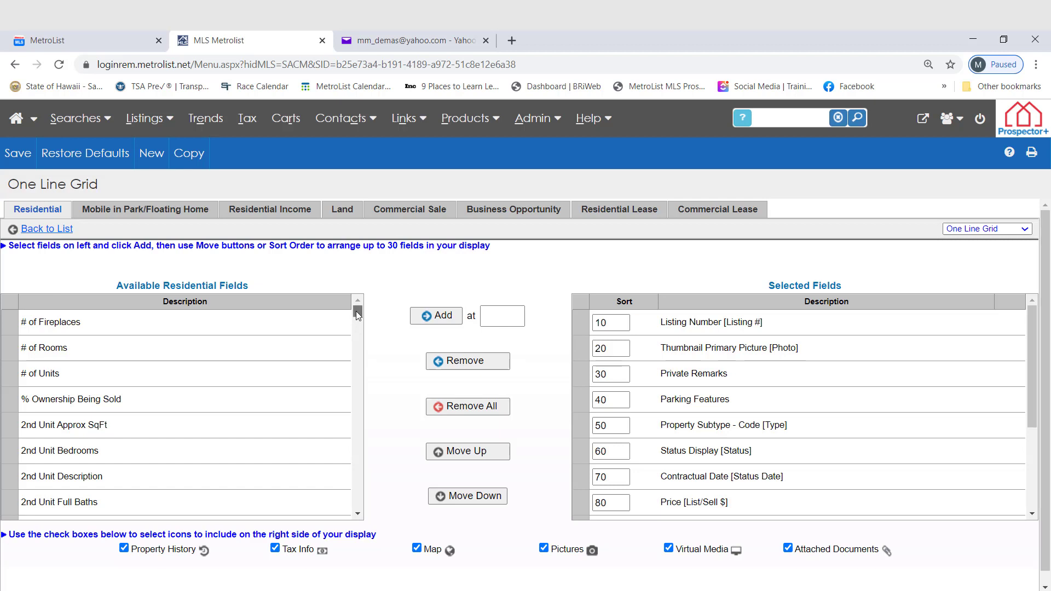
pyautogui.moveTo(356, 311); pyautogui.dragTo(369, 478)
pyautogui.scroll(-4, 354, 437)
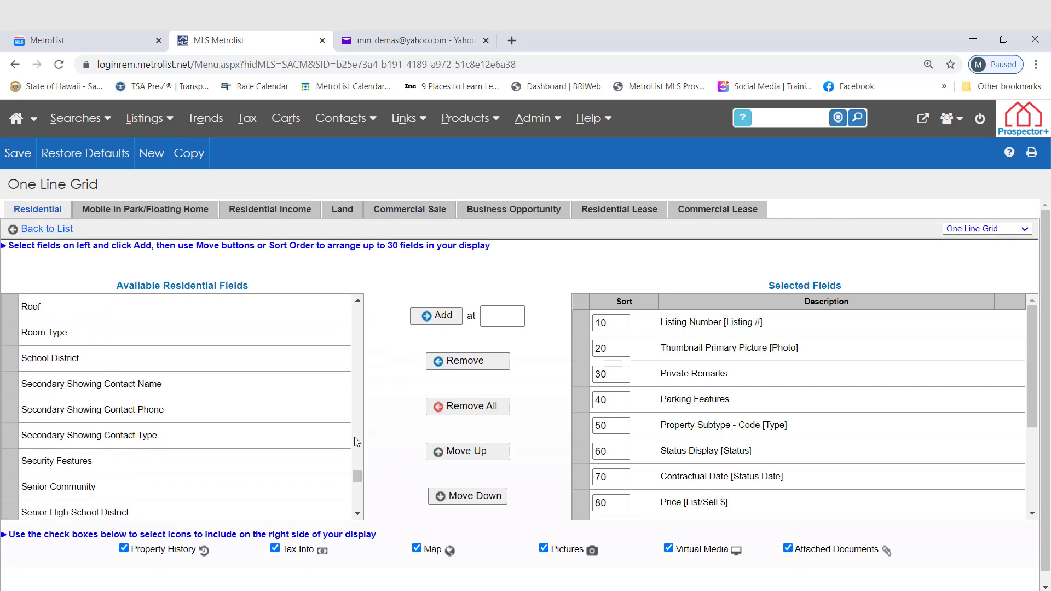
pyautogui.scroll(-4, 354, 437)
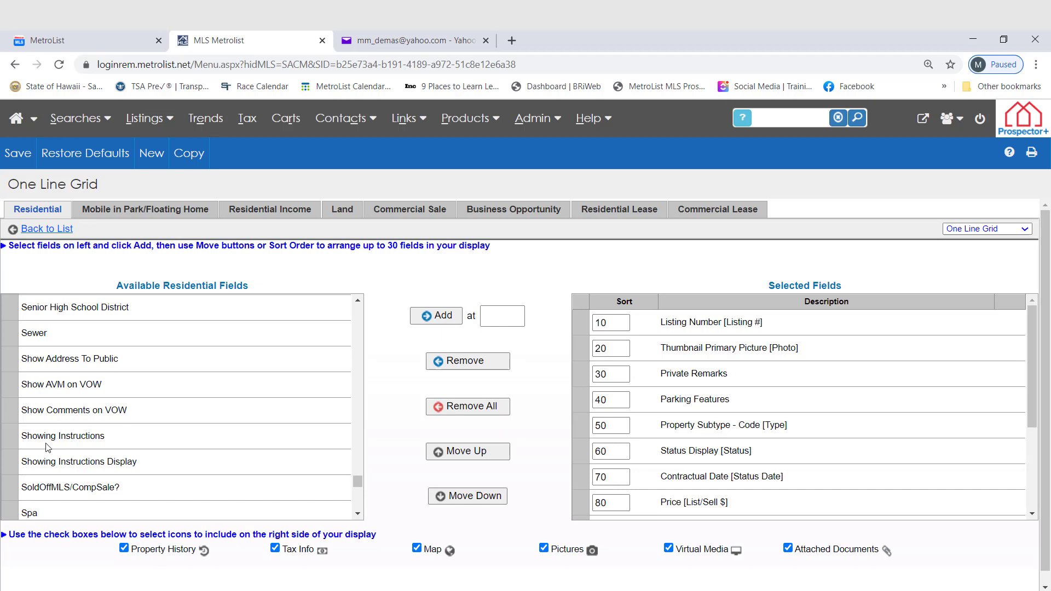
pyautogui.click(13, 444)
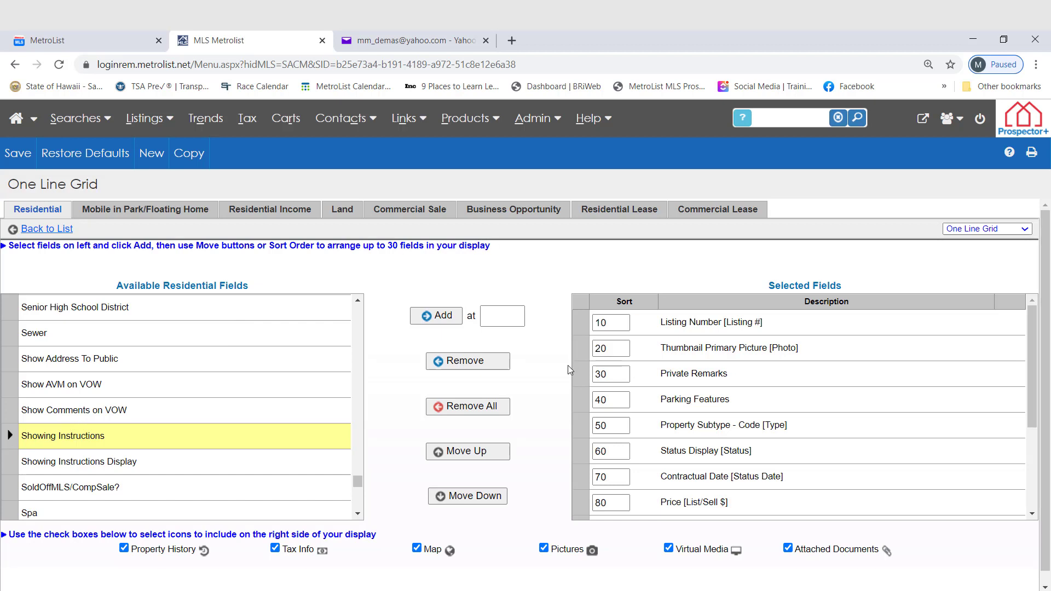
pyautogui.click(582, 379)
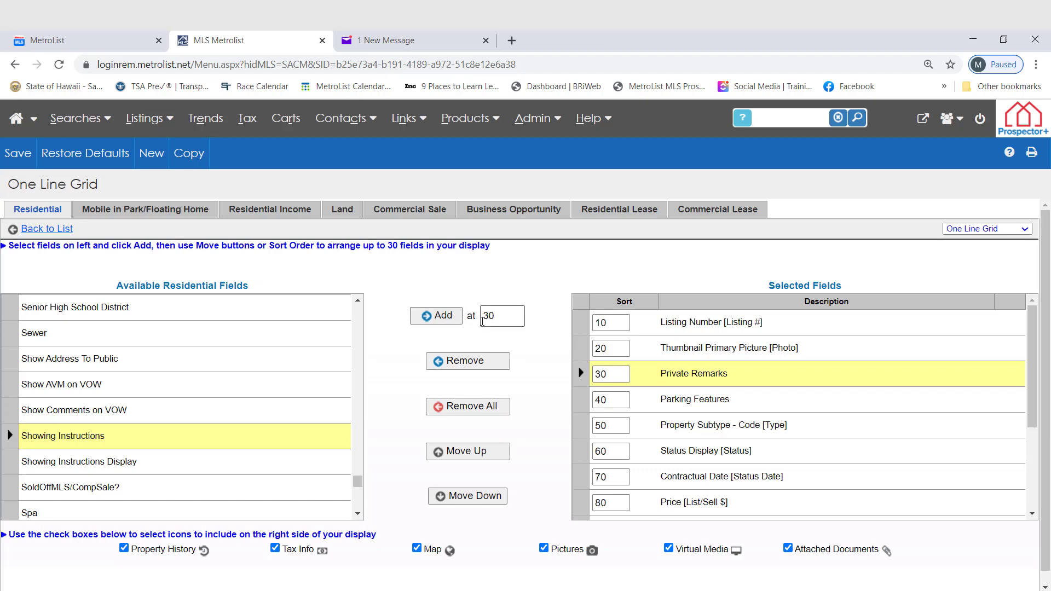
pyautogui.click(453, 323)
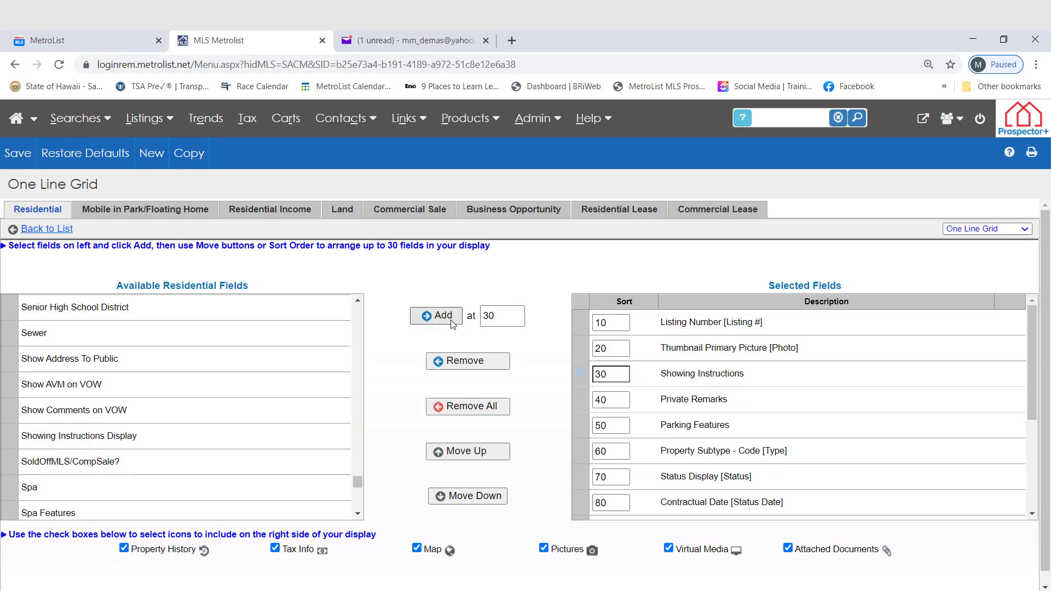
# Try moving the Showing Instructions field down and back up in the selected field order.
pyautogui.click(582, 376)
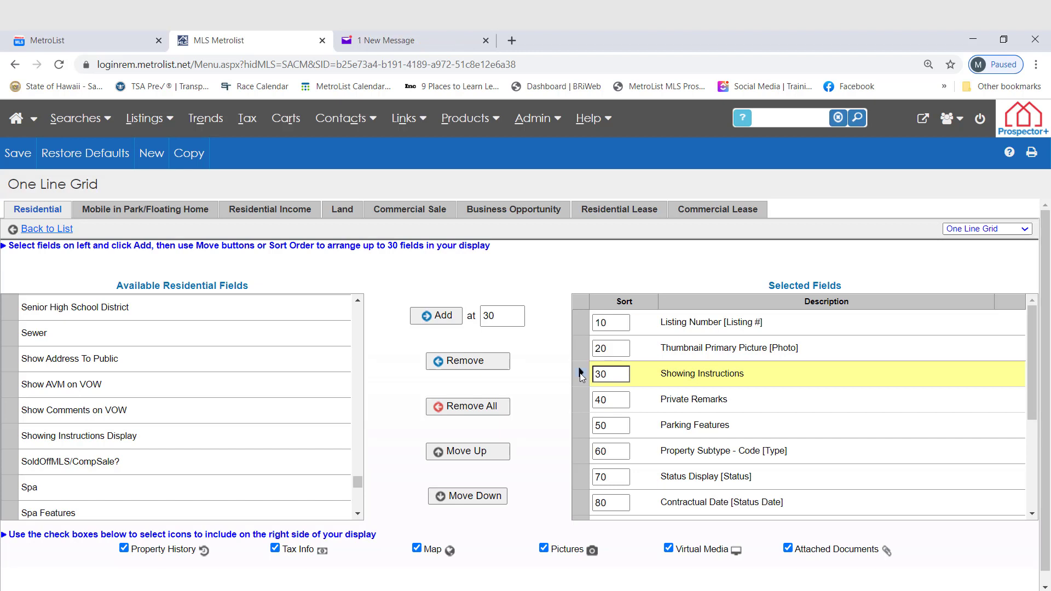
pyautogui.click(489, 496)
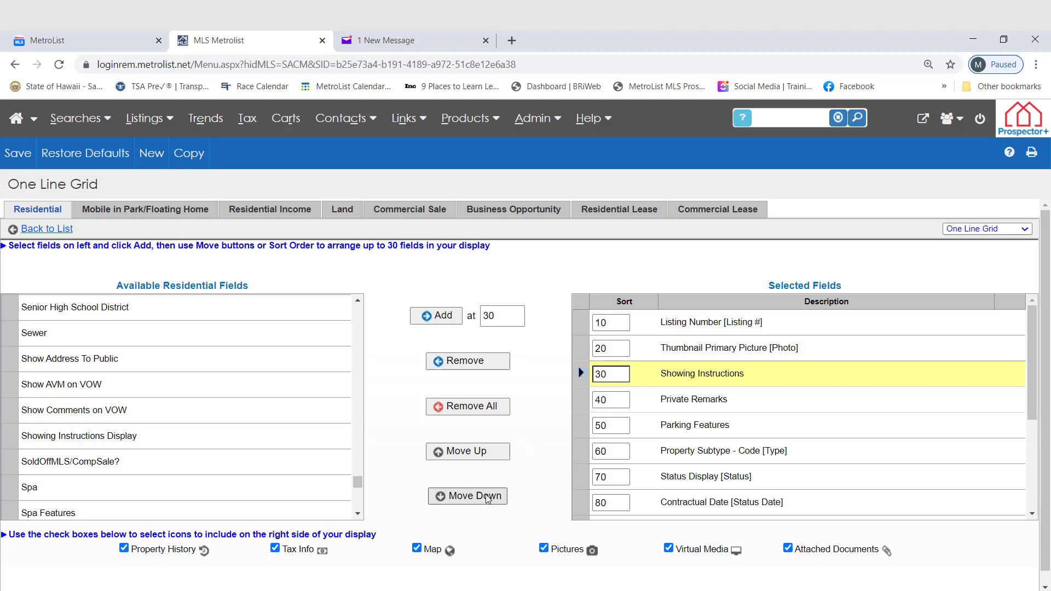
pyautogui.click(482, 452)
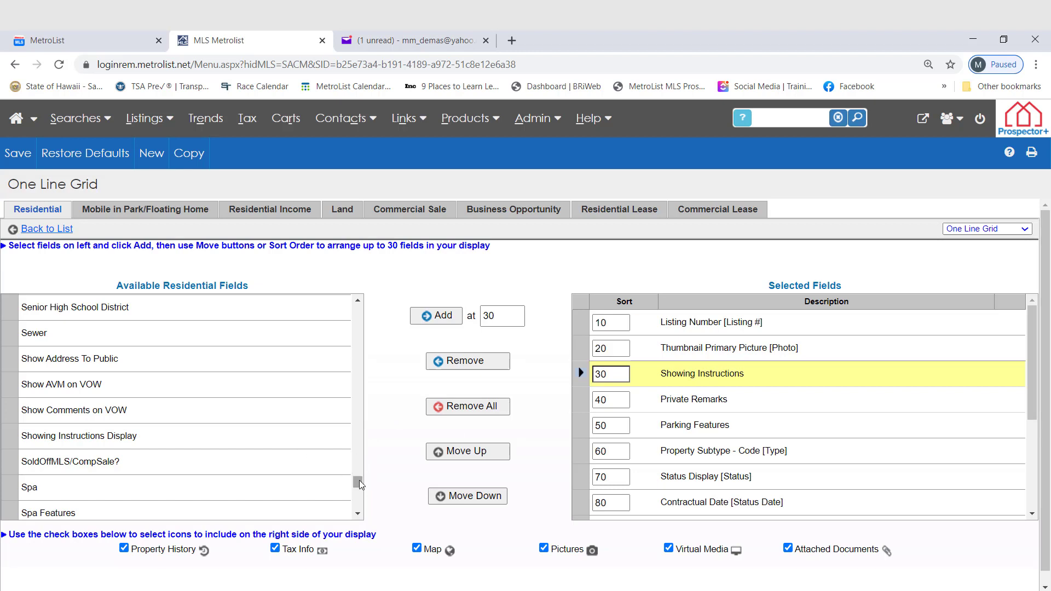
# Add the MLS Origin field at position 10, ahead of Listing Number.
pyautogui.scroll(8, 311, 452)
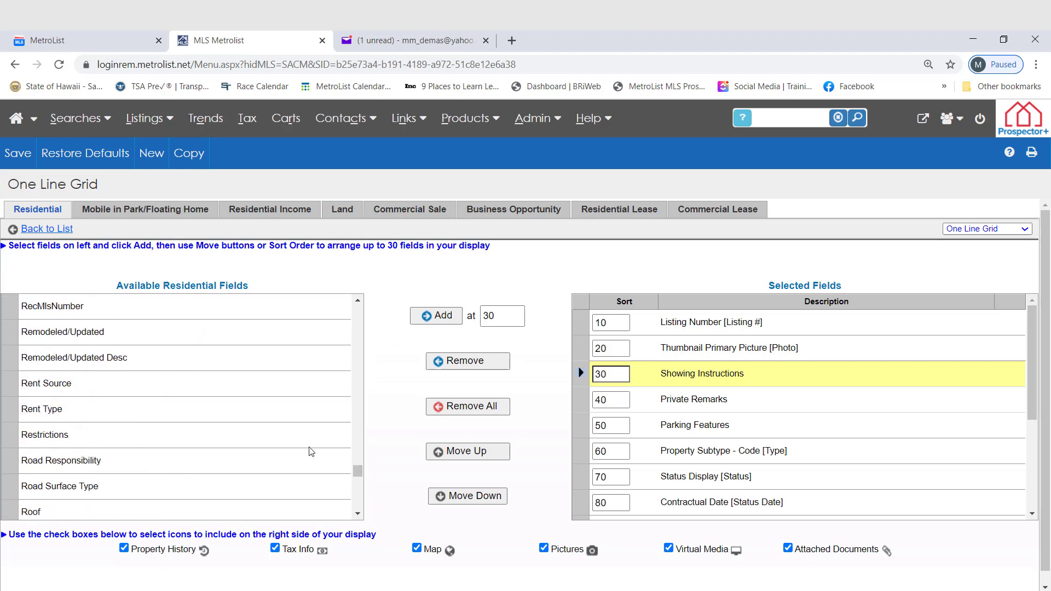
pyautogui.scroll(15, 311, 451)
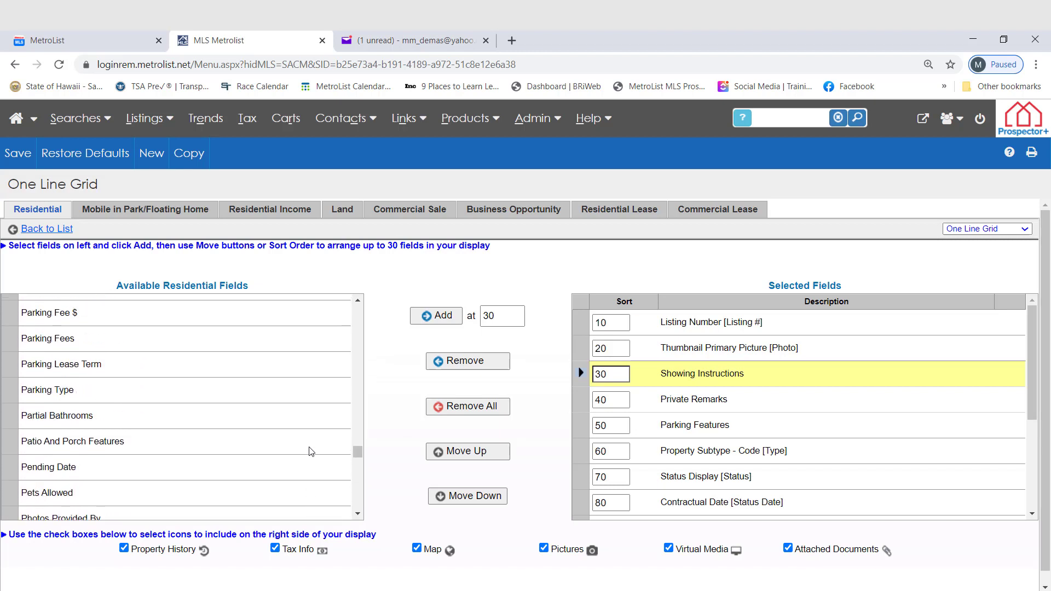
pyautogui.scroll(12, 310, 451)
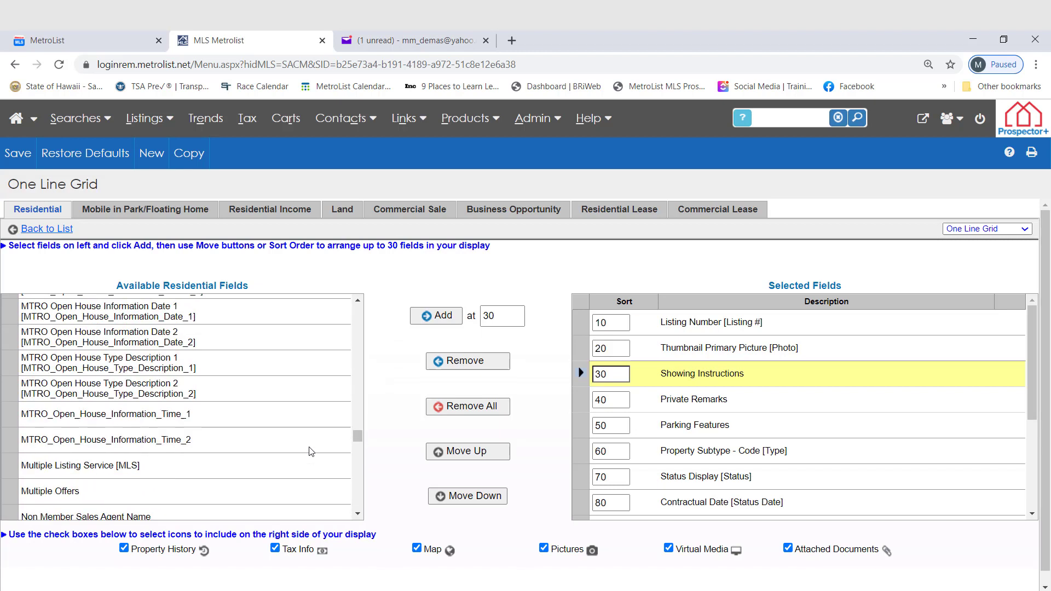
pyautogui.scroll(3, 311, 451)
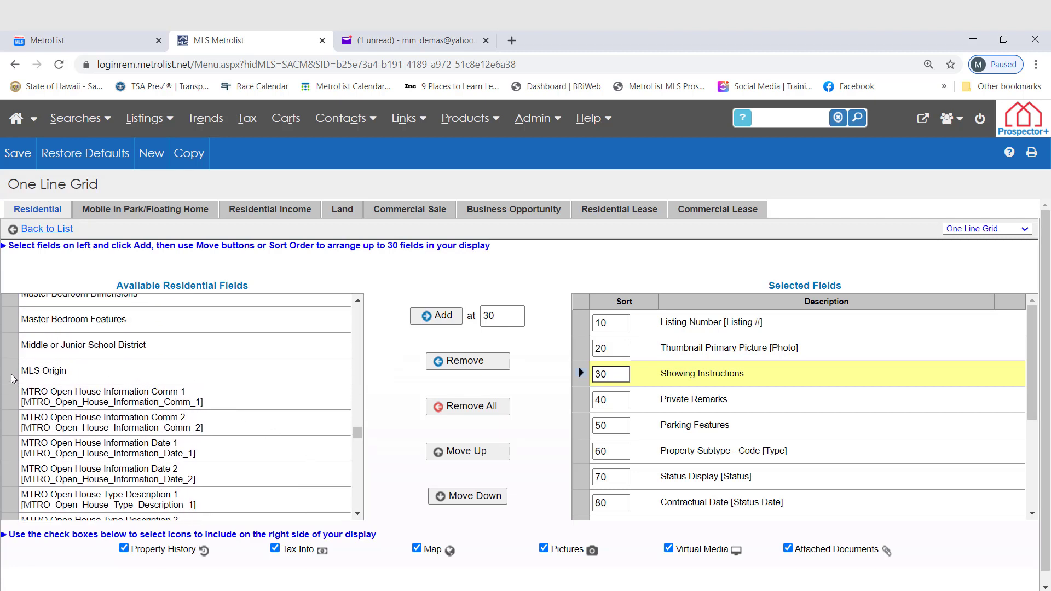
pyautogui.click(15, 379)
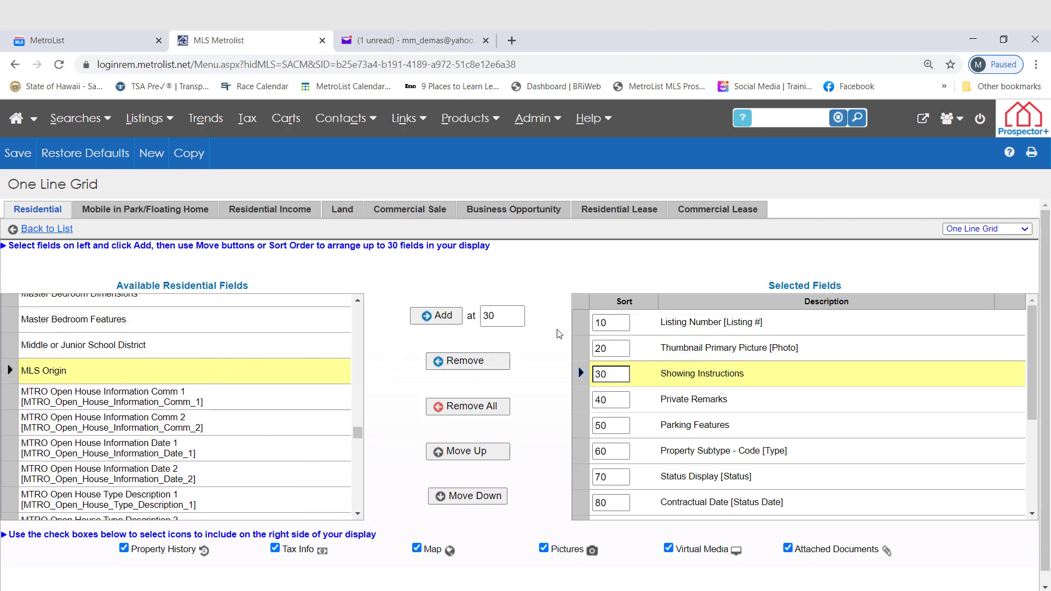
pyautogui.click(581, 326)
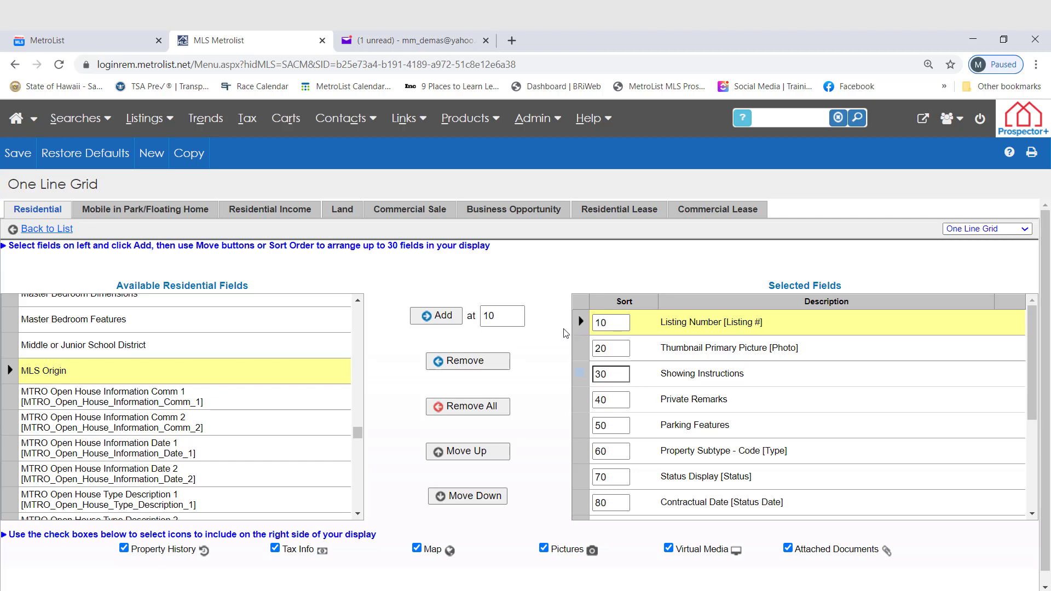
pyautogui.click(438, 319)
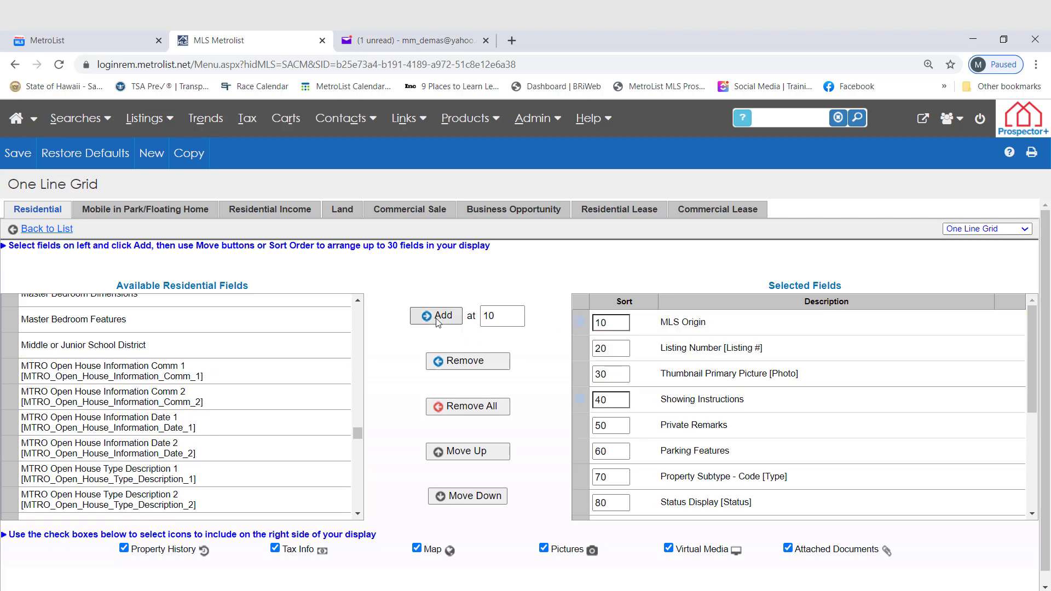
# Save the customized One Line Grid and return to the search results list.
pyautogui.click(581, 374)
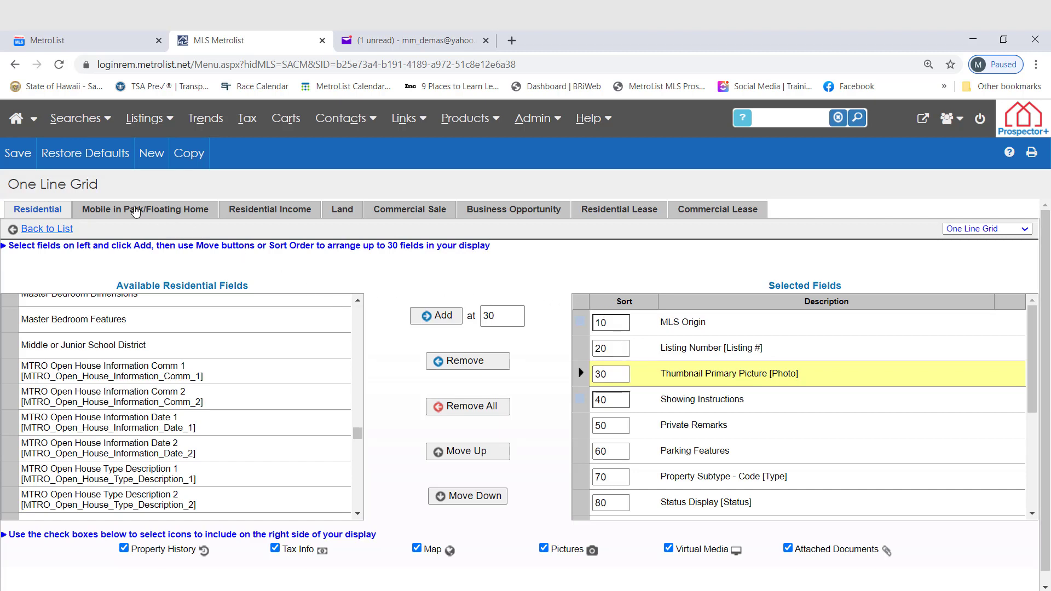
pyautogui.click(22, 159)
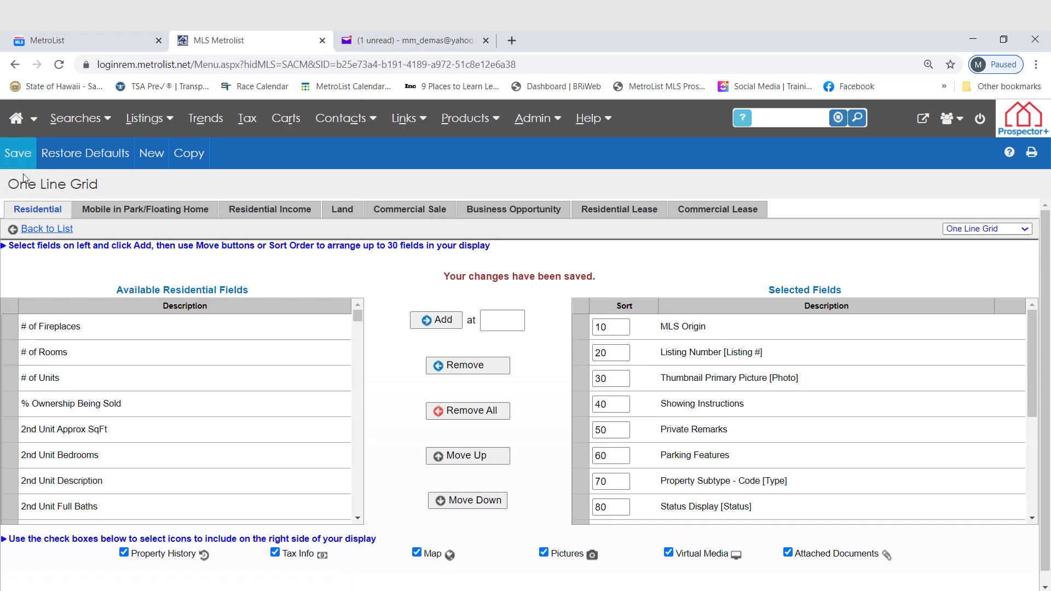
pyautogui.click(43, 233)
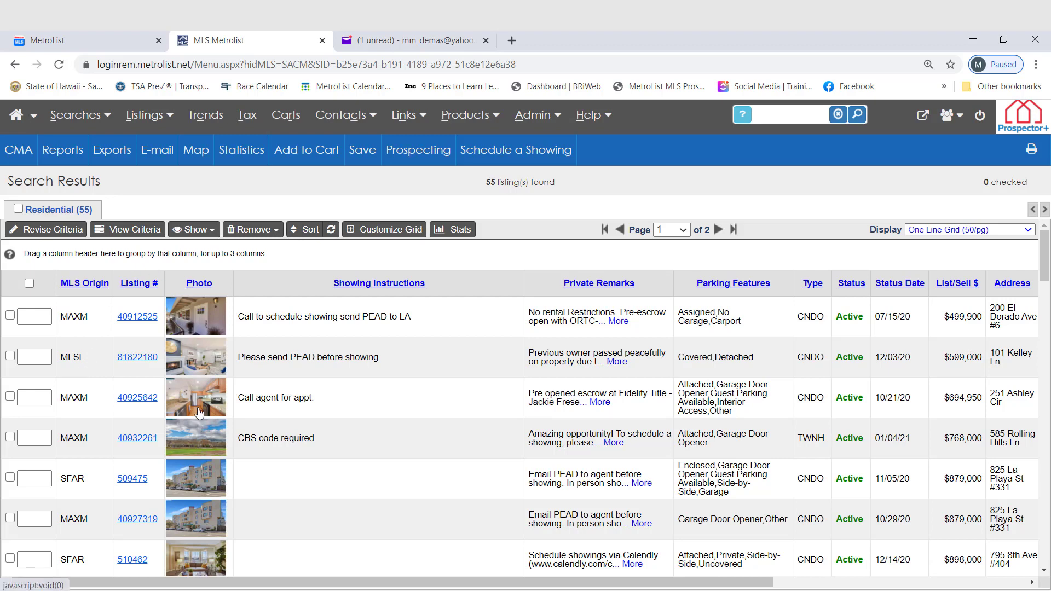
# View the first two photos of the second listing in the results, and close the photo gallery.
pyautogui.click(195, 367)
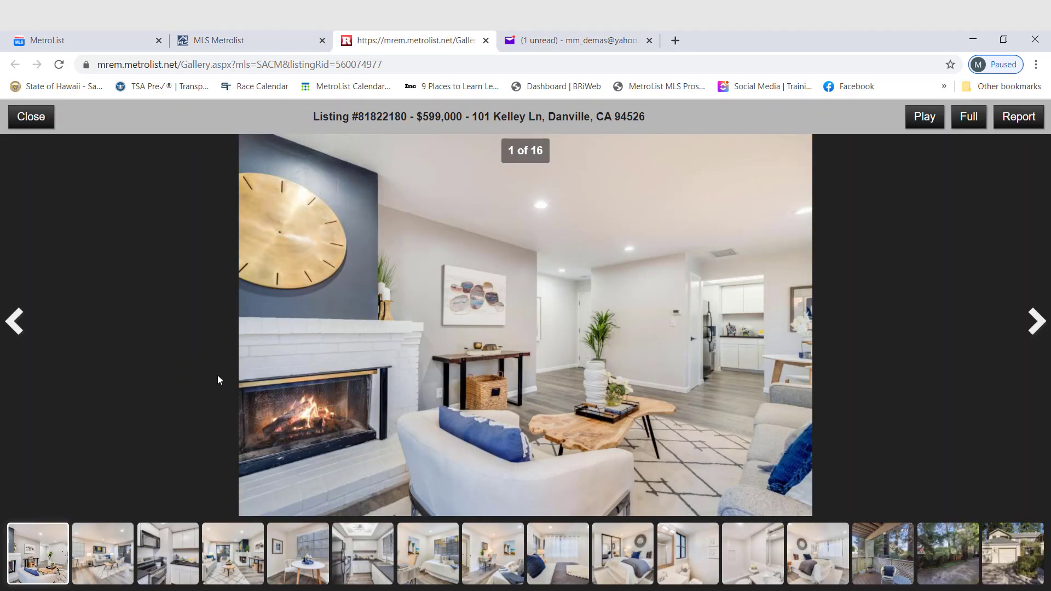
pyautogui.click(1039, 322)
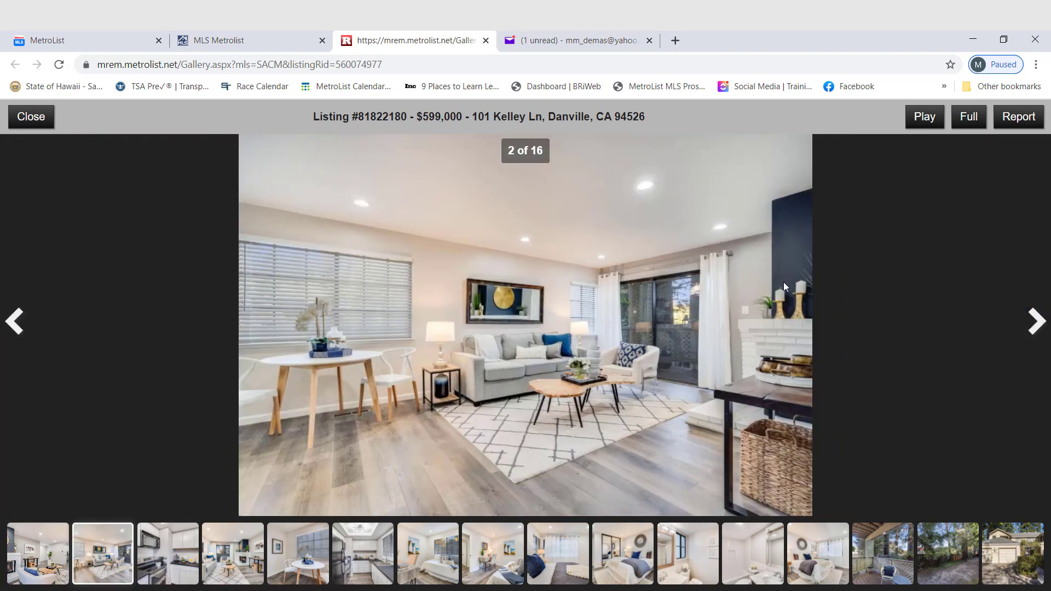
pyautogui.click(32, 126)
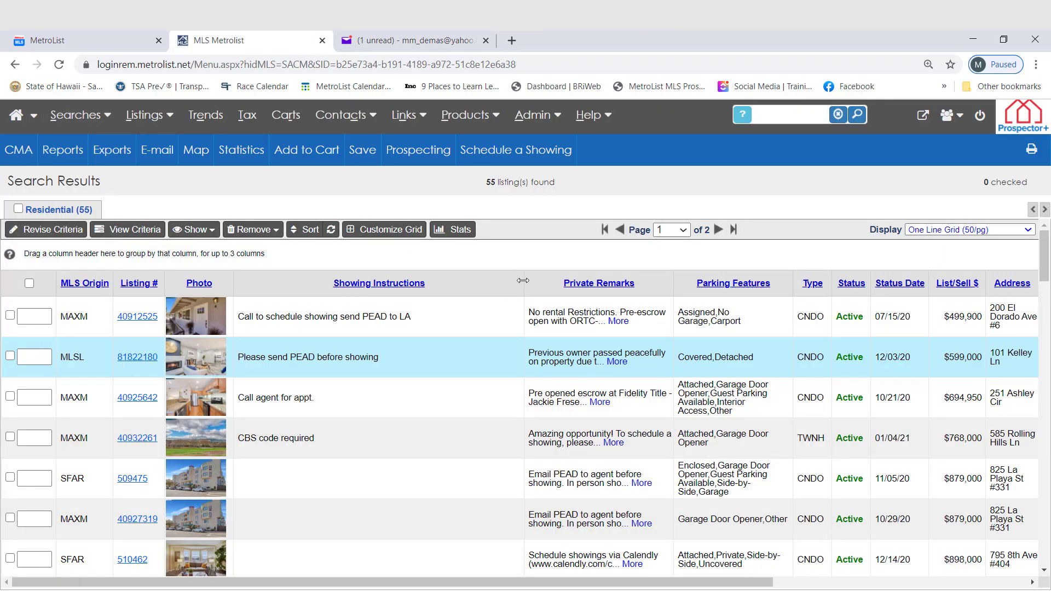
# Narrow the Showing Instructions column and sort the results by it in descending order.
pyautogui.moveTo(523, 280); pyautogui.dragTo(351, 288)
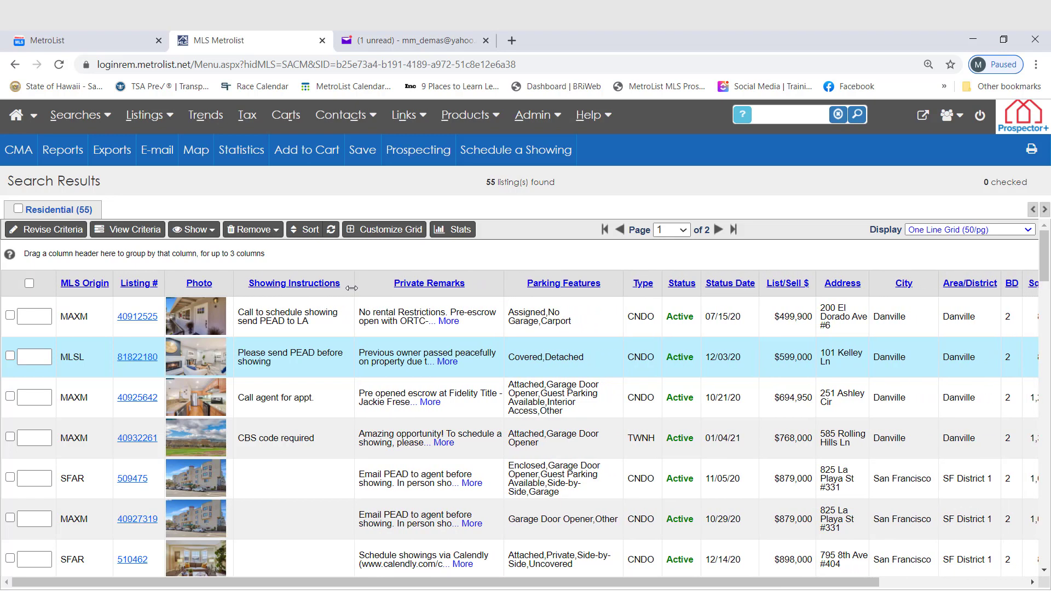
pyautogui.click(305, 284)
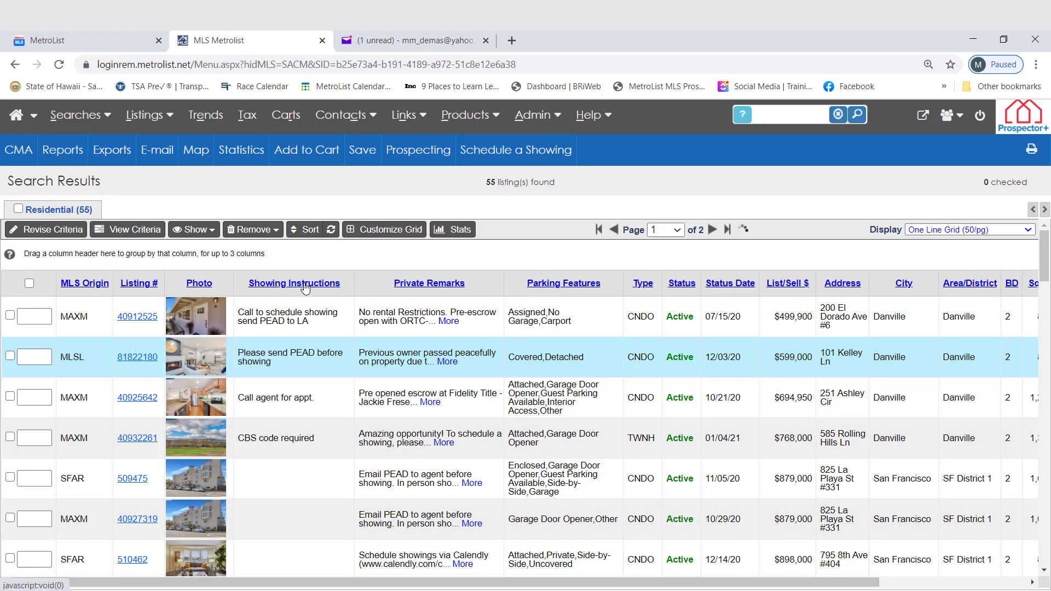
pyautogui.click(305, 284)
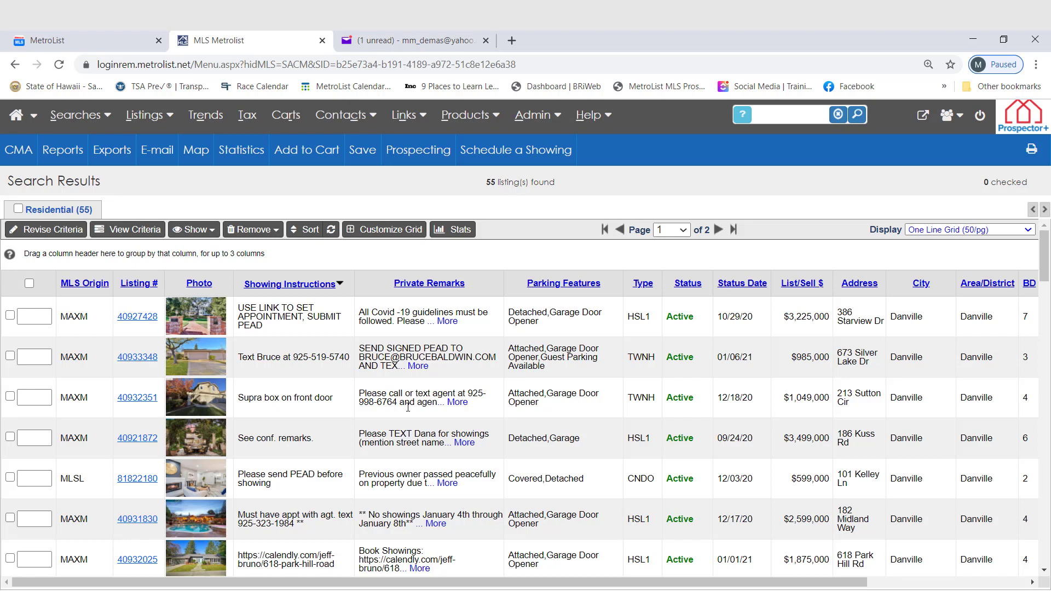
# Open the Interactive Map search and save a map view spanning Vacaville, Davis and Sacramento as the default map.
pyautogui.click(77, 115)
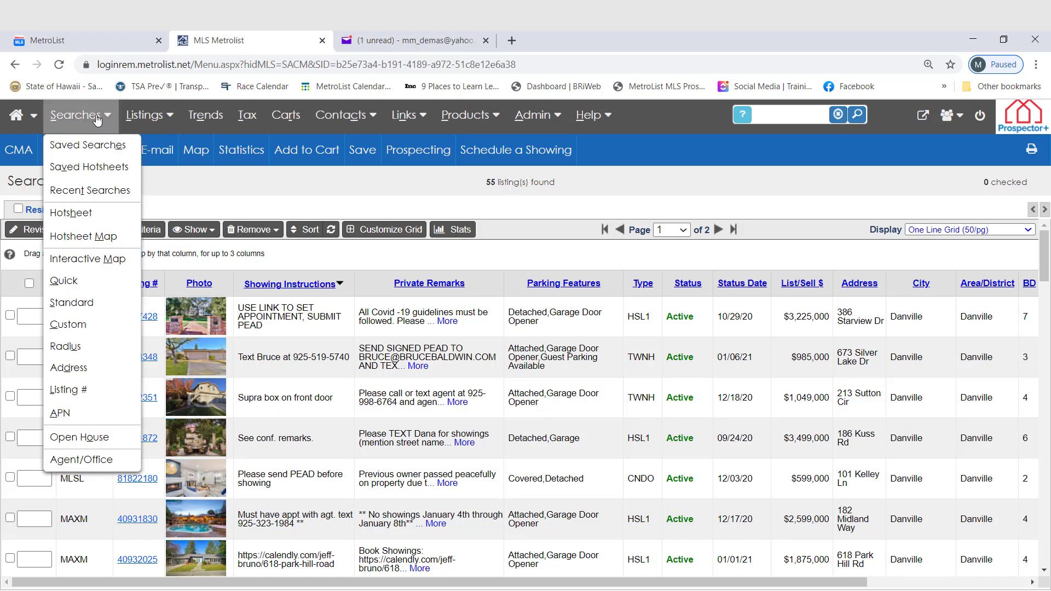
pyautogui.click(89, 259)
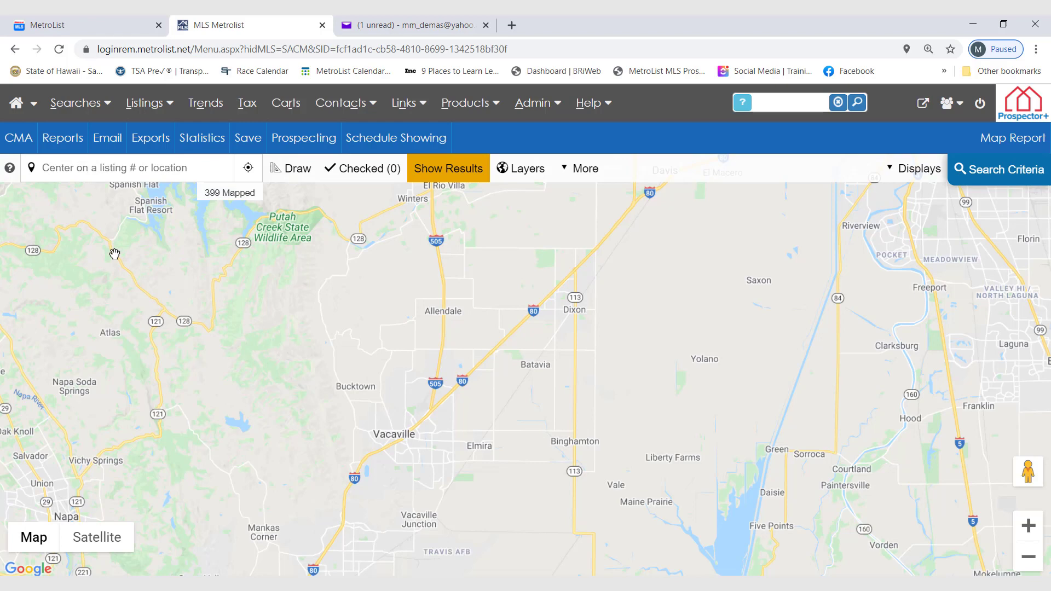
pyautogui.moveTo(576, 335); pyautogui.dragTo(529, 397)
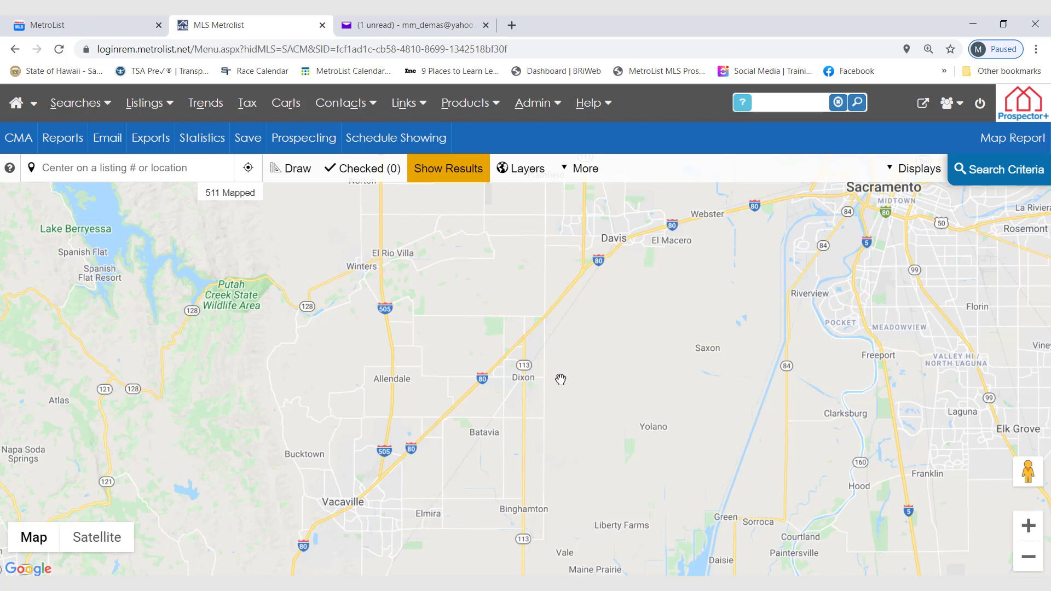
pyautogui.moveTo(568, 373); pyautogui.dragTo(500, 371)
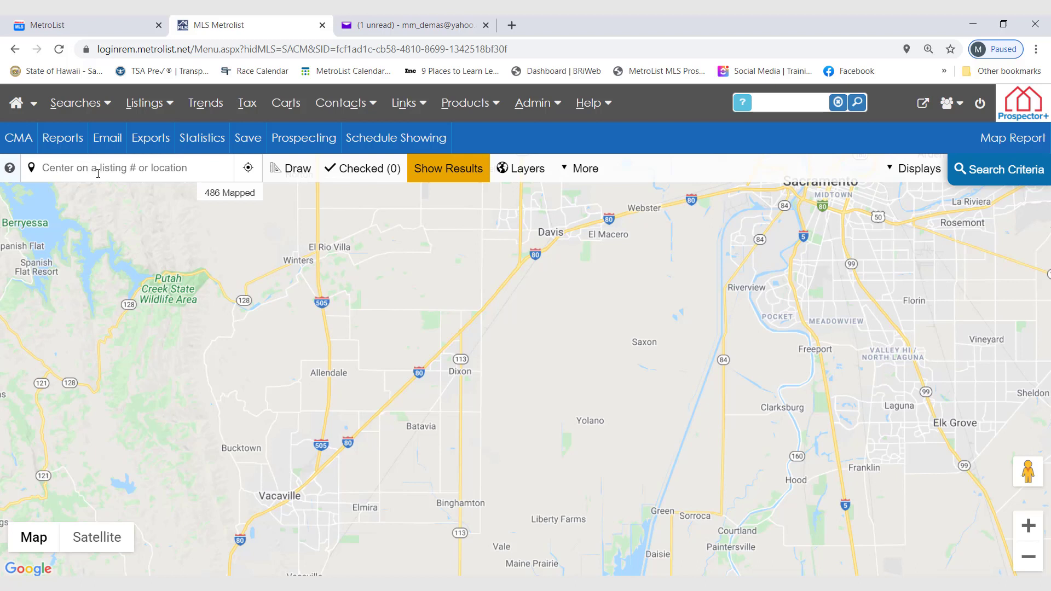
pyautogui.click(588, 178)
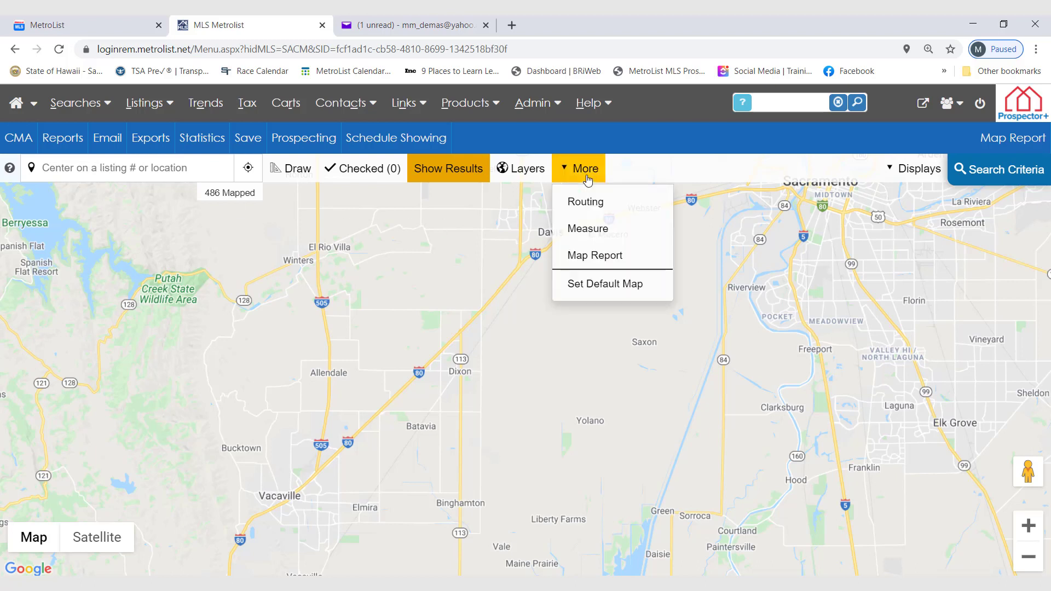
pyautogui.click(596, 284)
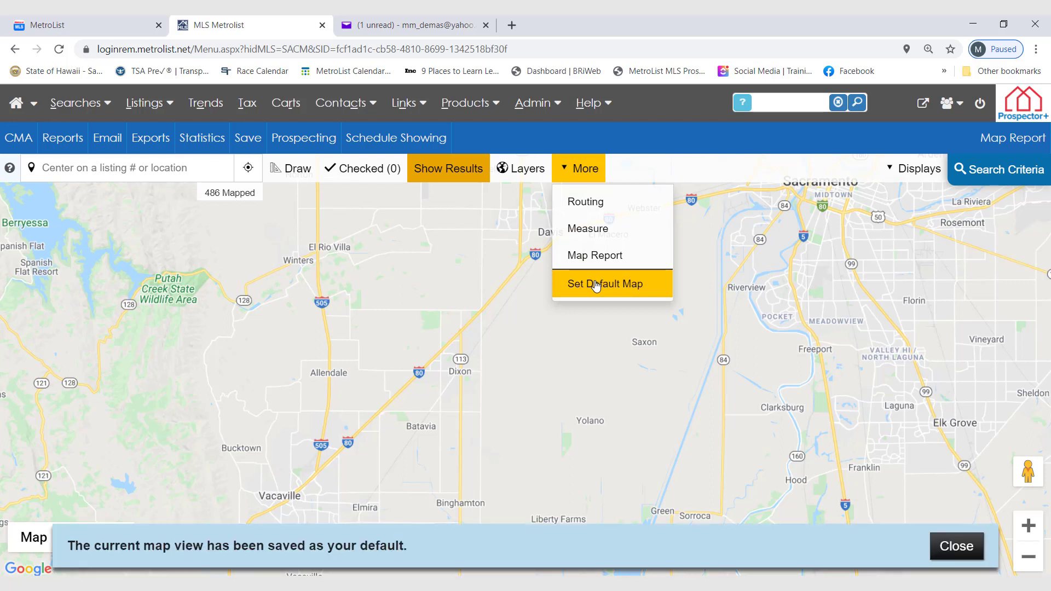
pyautogui.click(956, 547)
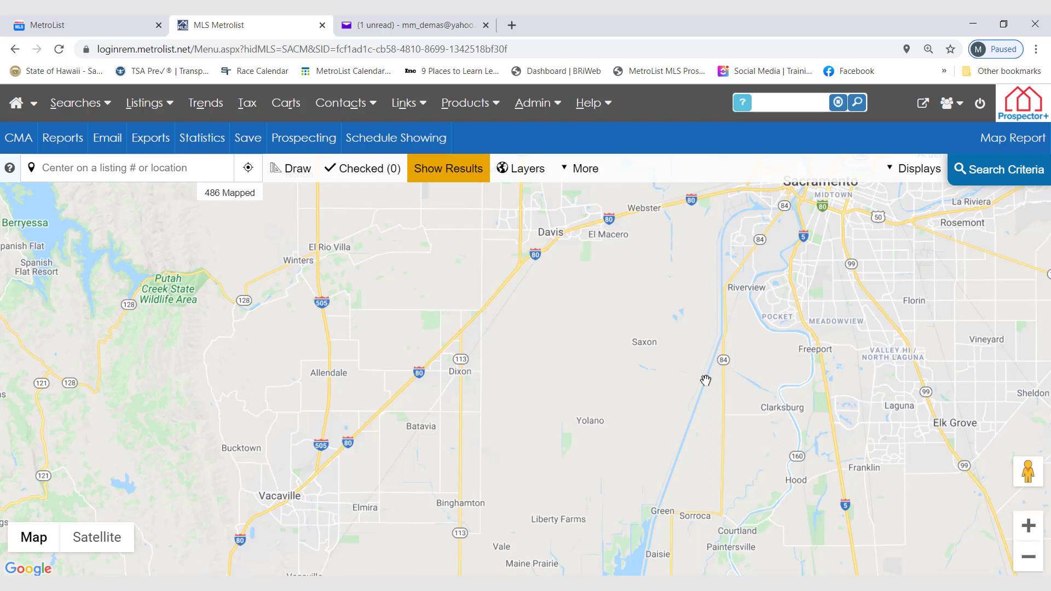
# Draw a freeform search area around Vacaville, Dixon and Davis and show its listings on the map.
pyautogui.click(286, 179)
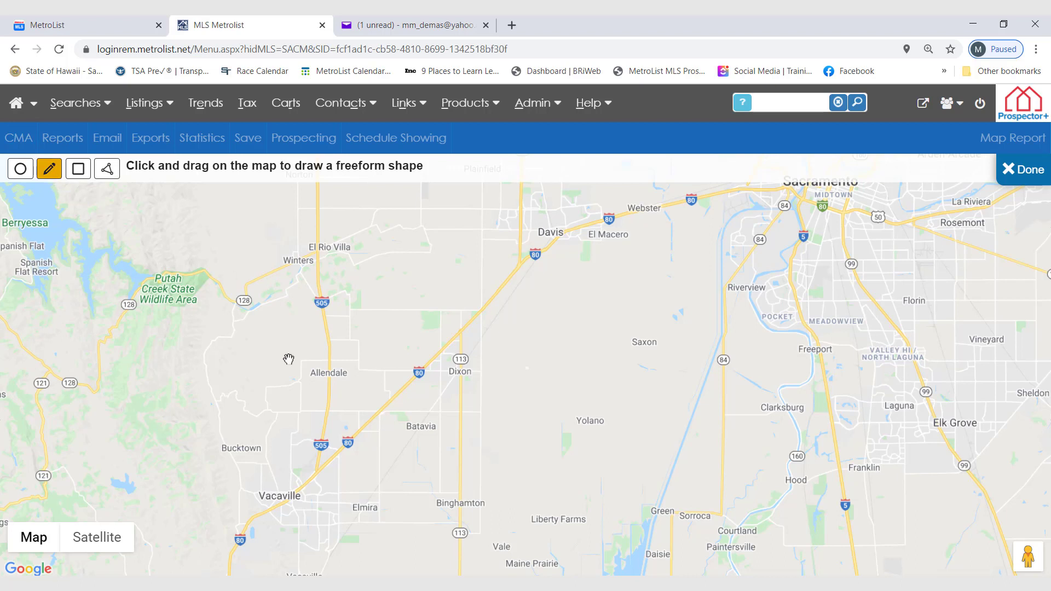
pyautogui.moveTo(289, 359)
pyautogui.mouseDown()
pyautogui.moveTo(247, 374)
pyautogui.moveTo(225, 406)
pyautogui.moveTo(213, 451)
pyautogui.moveTo(223, 505)
pyautogui.moveTo(305, 556)
pyautogui.moveTo(363, 553)
pyautogui.moveTo(383, 540)
pyautogui.moveTo(428, 442)
pyautogui.moveTo(486, 369)
pyautogui.moveTo(596, 303)
pyautogui.moveTo(631, 271)
pyautogui.moveTo(644, 237)
pyautogui.moveTo(630, 203)
pyautogui.moveTo(607, 195)
pyautogui.moveTo(518, 193)
pyautogui.moveTo(331, 285)
pyautogui.moveTo(284, 362)
pyautogui.mouseUp()
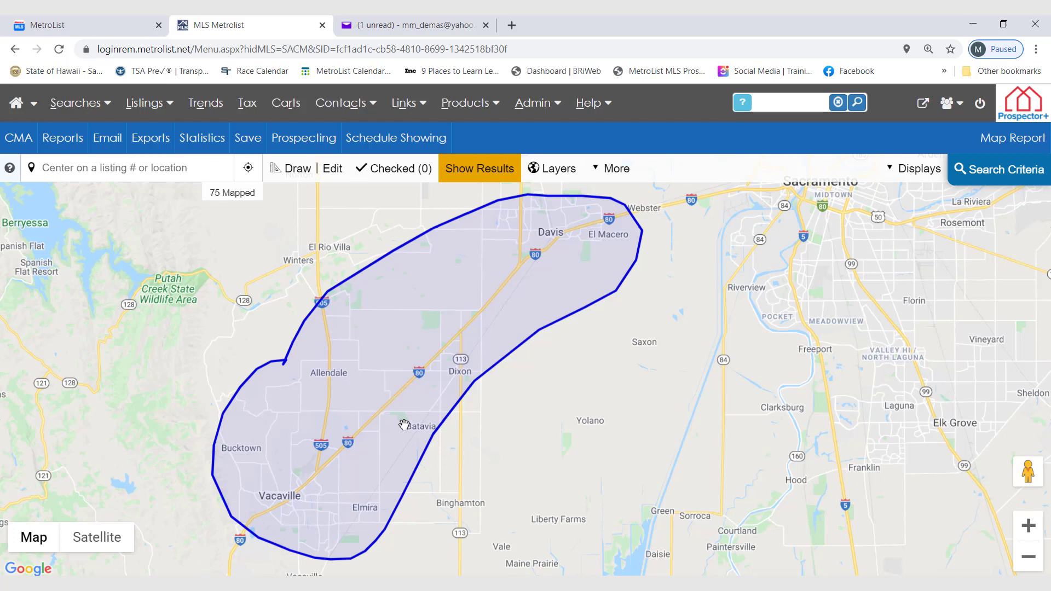
pyautogui.click(492, 181)
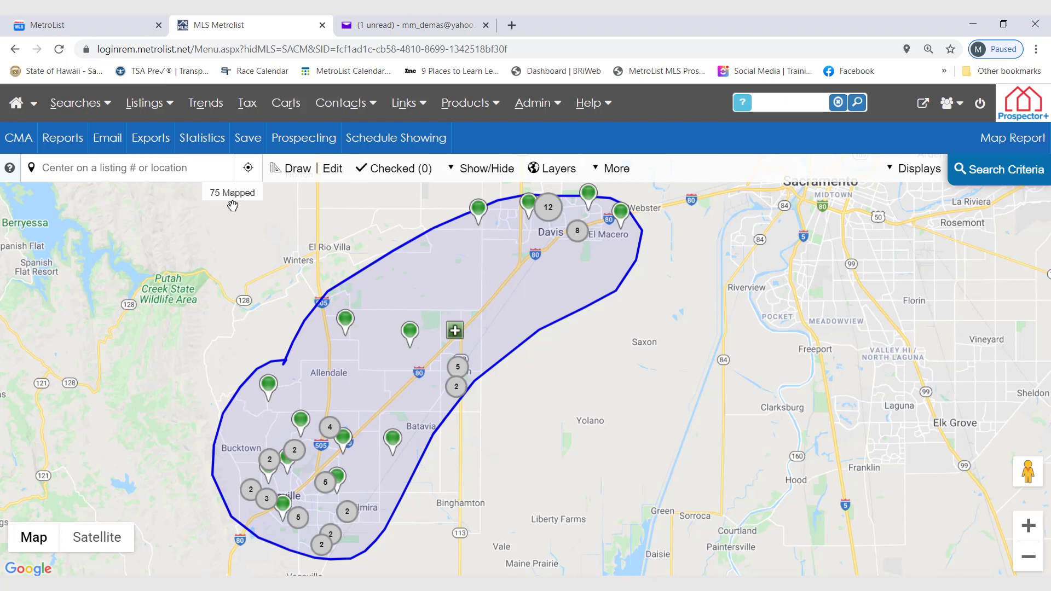
# Open the field customization of the map search criteria, ready to search the available fields.
pyautogui.click(983, 173)
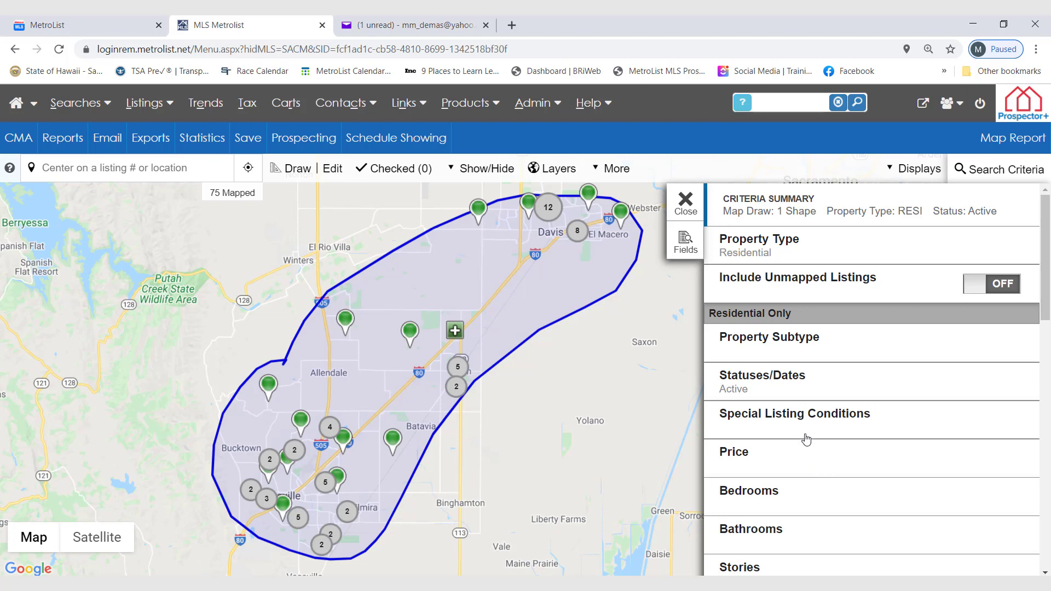
pyautogui.click(684, 251)
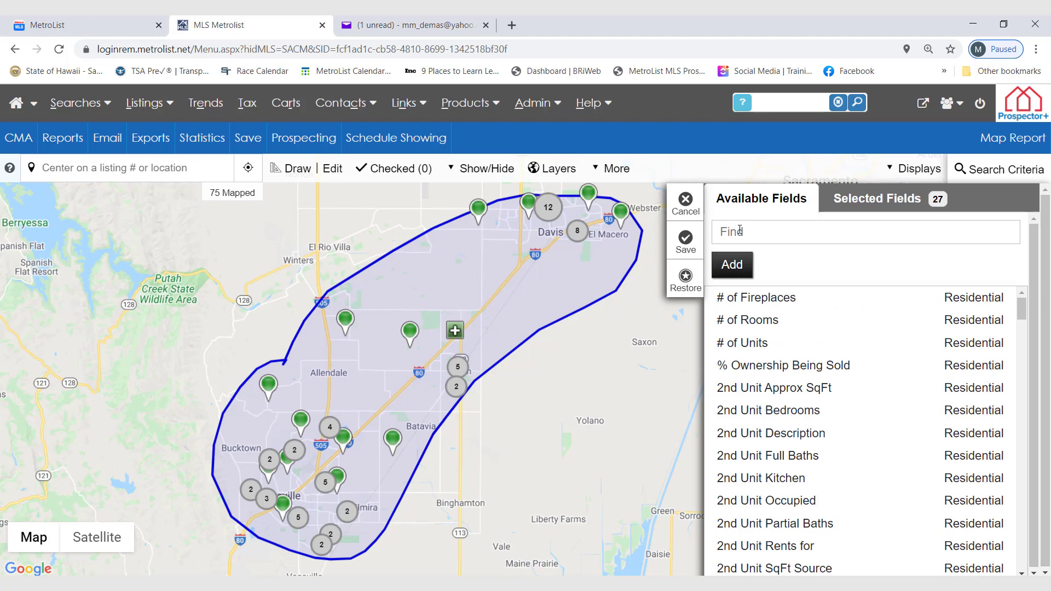
pyautogui.click(739, 230)
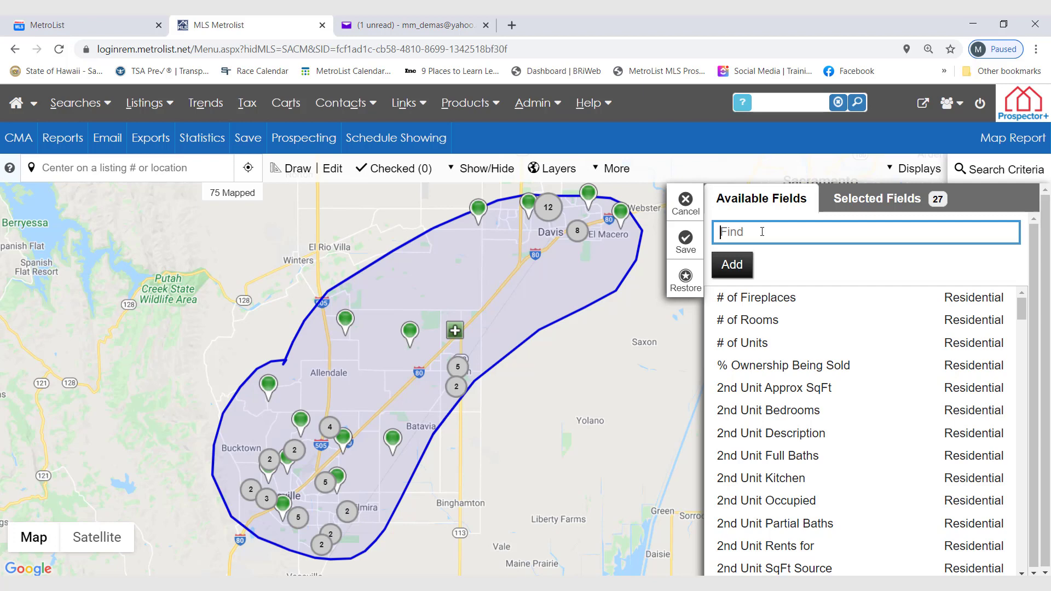
pyautogui.write('gar')
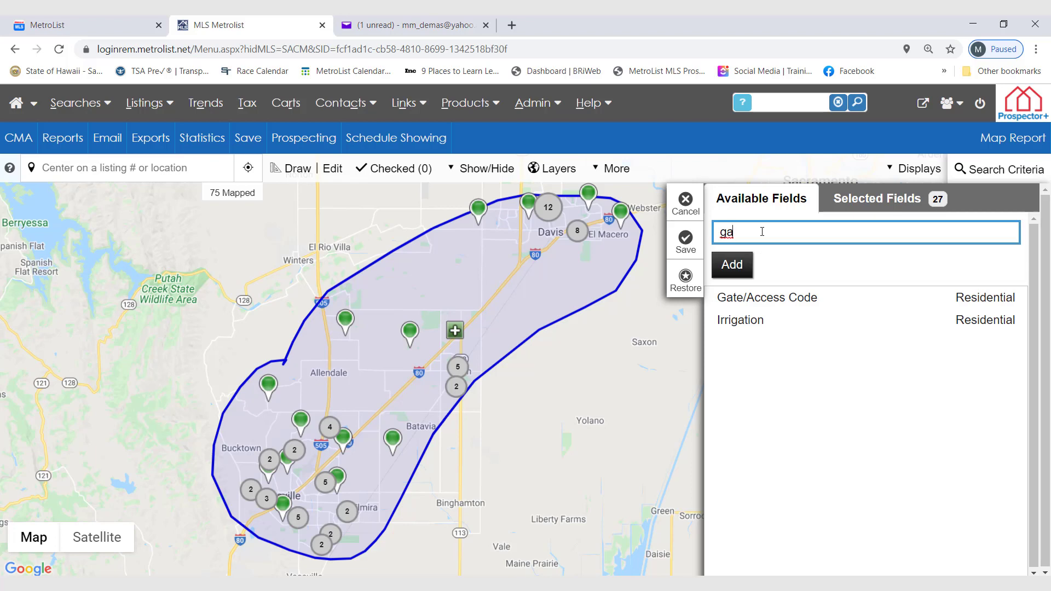
pyautogui.press('BackSpace')
pyautogui.press('BackSpace')
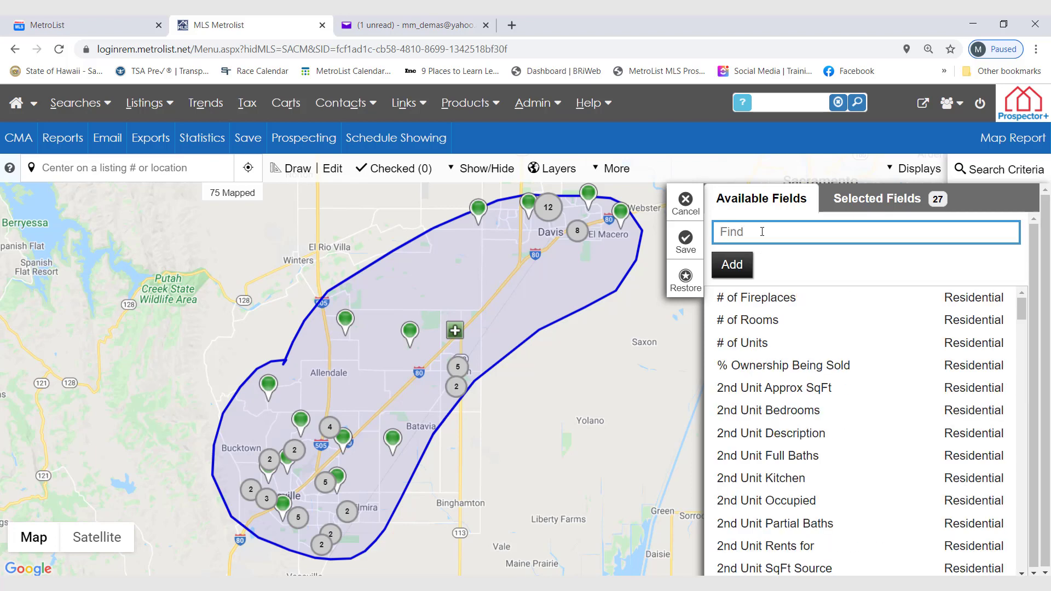
# Find the Heating and Cooling fields and add both to the selected search criteria fields.
pyautogui.write('hea')
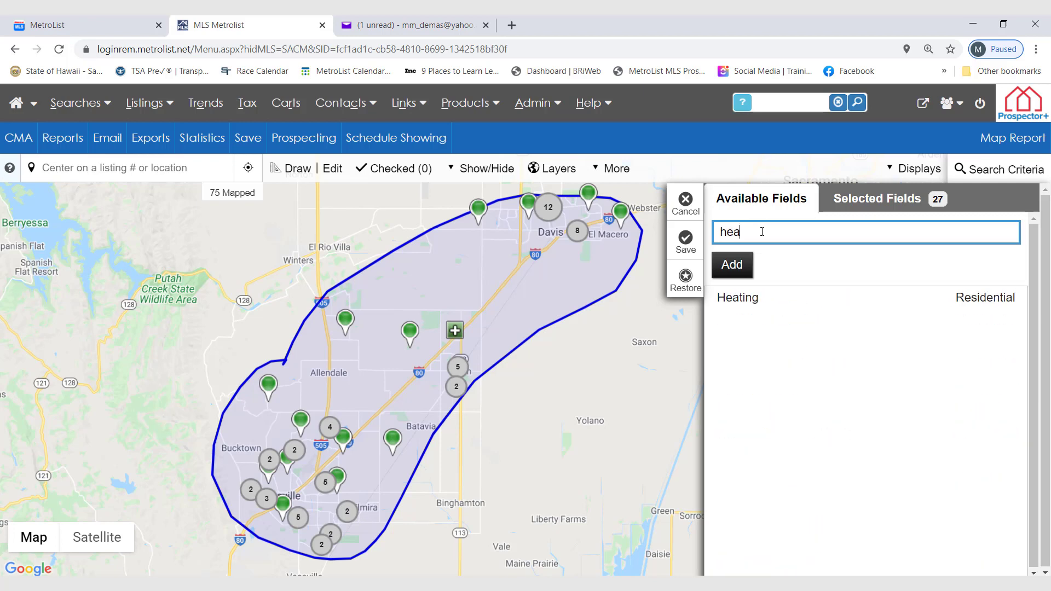
pyautogui.click(733, 298)
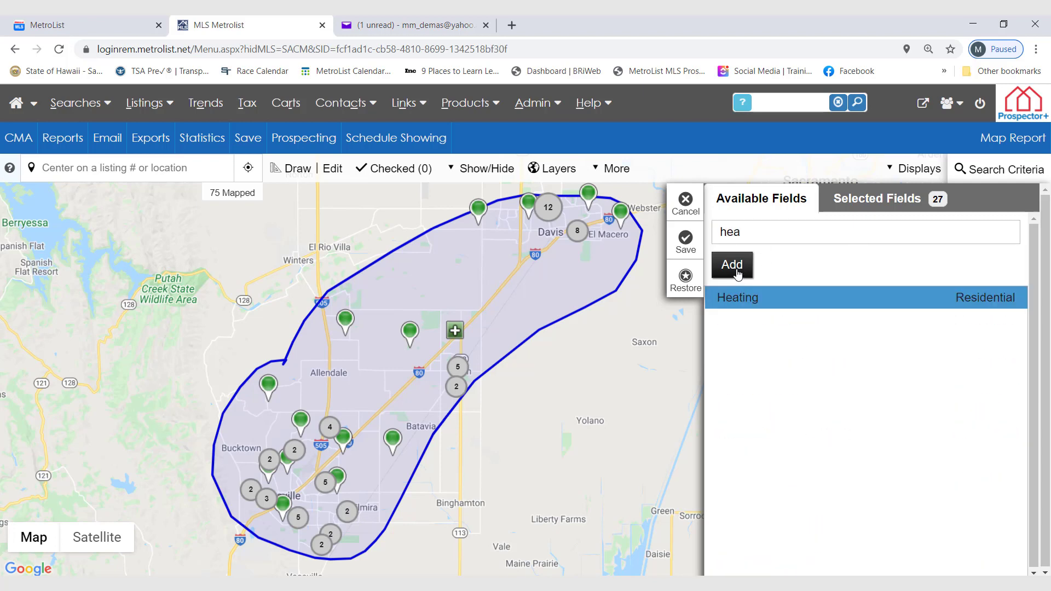
pyautogui.click(741, 278)
pyautogui.doubleClick(750, 234)
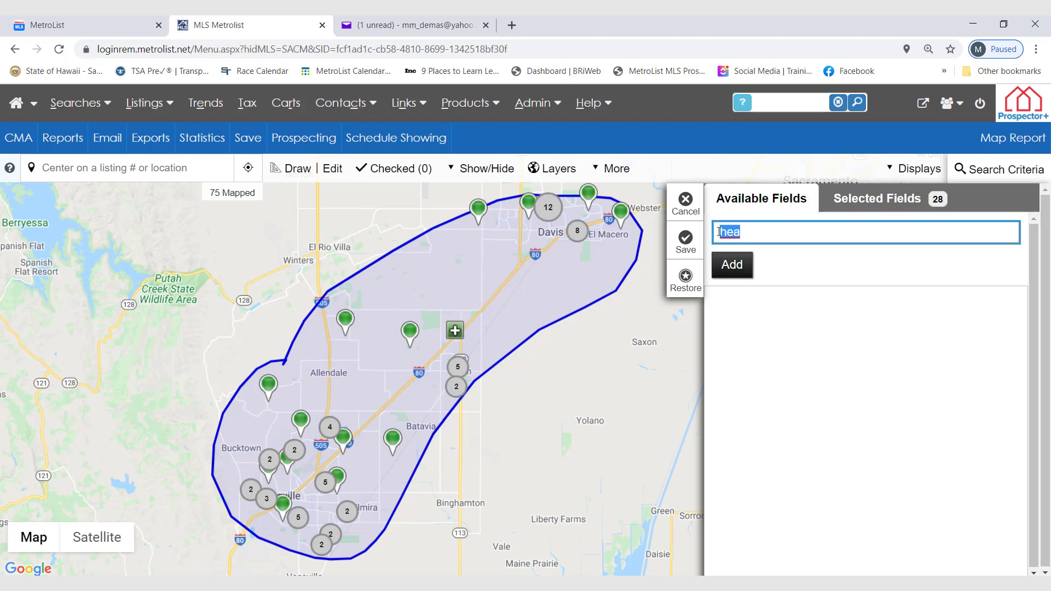
pyautogui.write('coo')
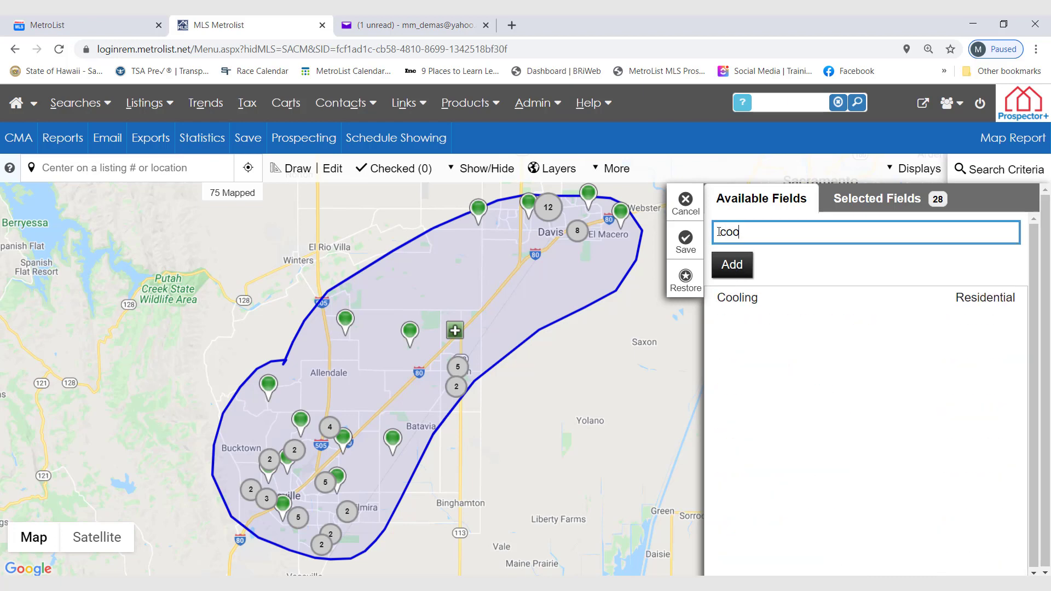
pyautogui.click(731, 301)
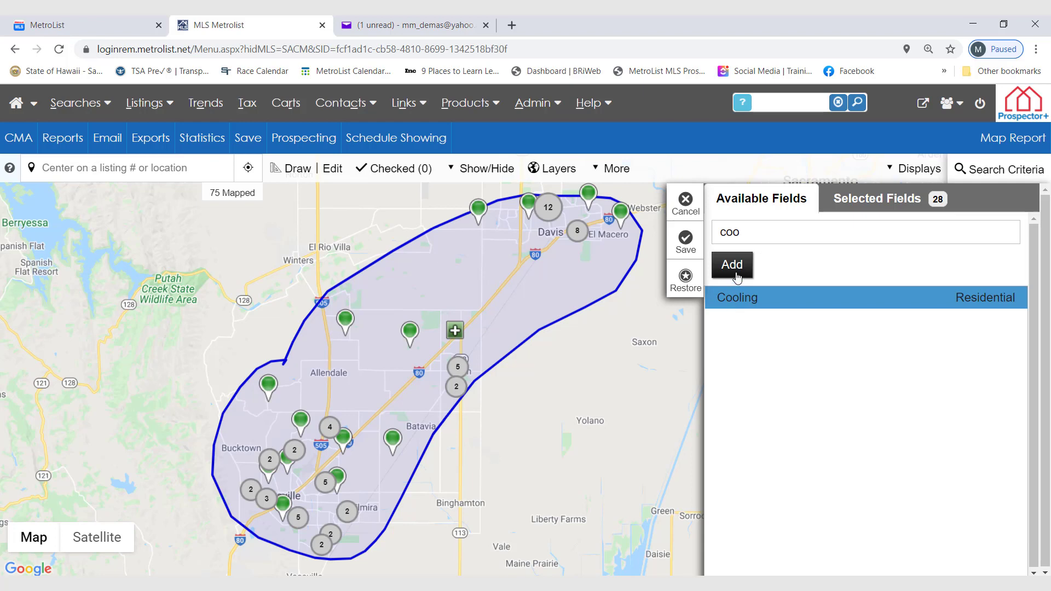
pyautogui.click(737, 277)
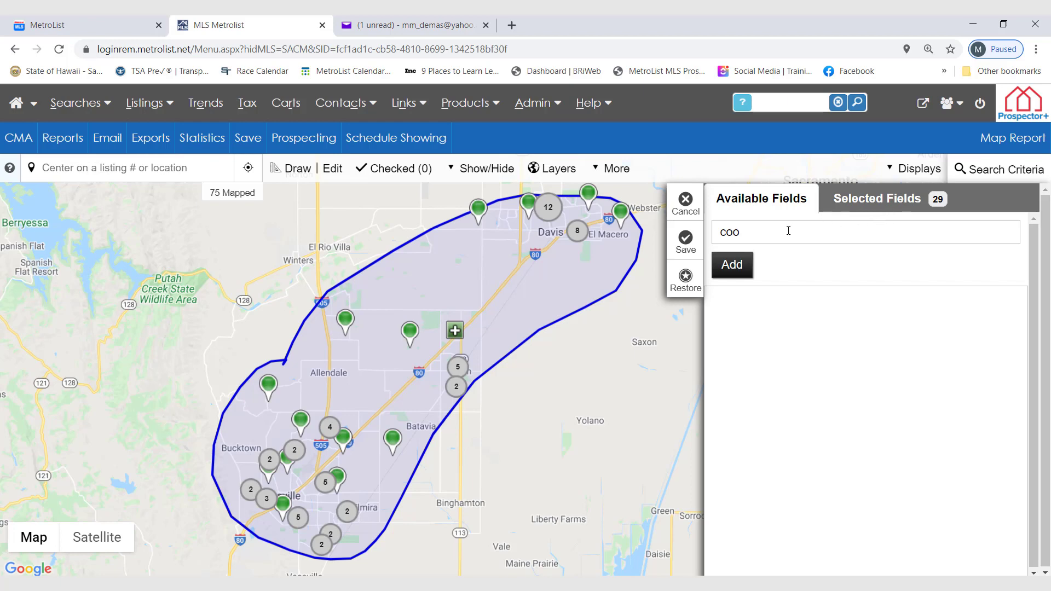
# Search the available fields for "par" to review the parking options, and clear the search.
pyautogui.moveTo(788, 230); pyautogui.dragTo(713, 237)
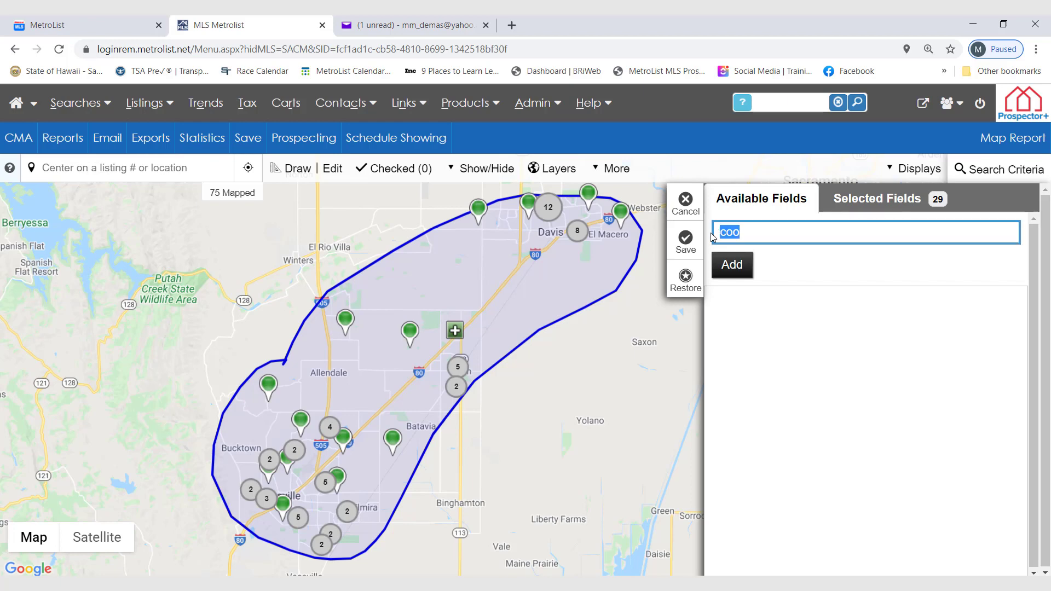
pyautogui.write('par')
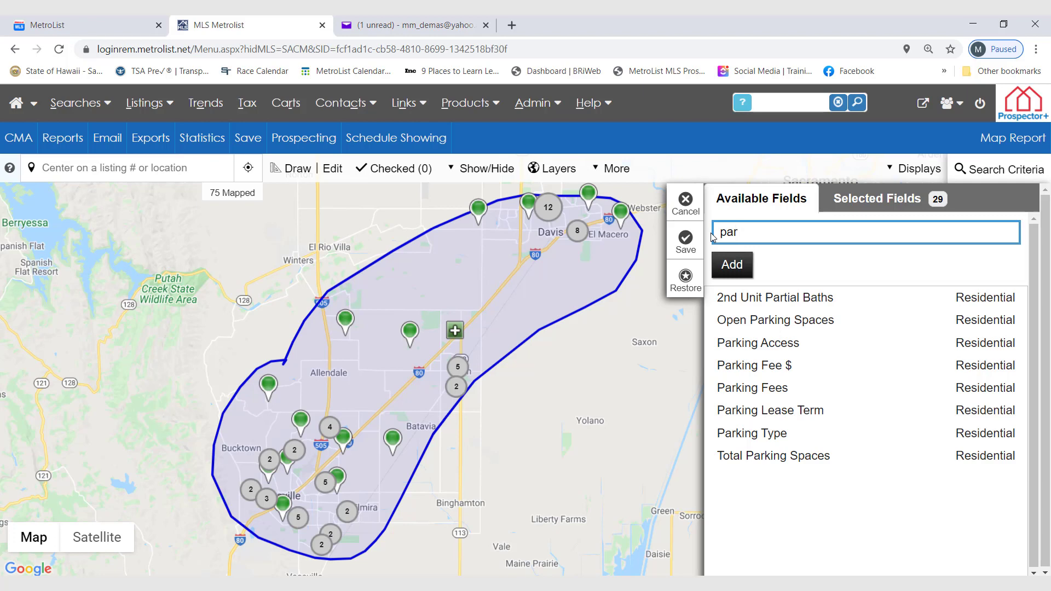
pyautogui.press('BackSpace')
pyautogui.press('BackSpace')
pyautogui.press('BackSpace')
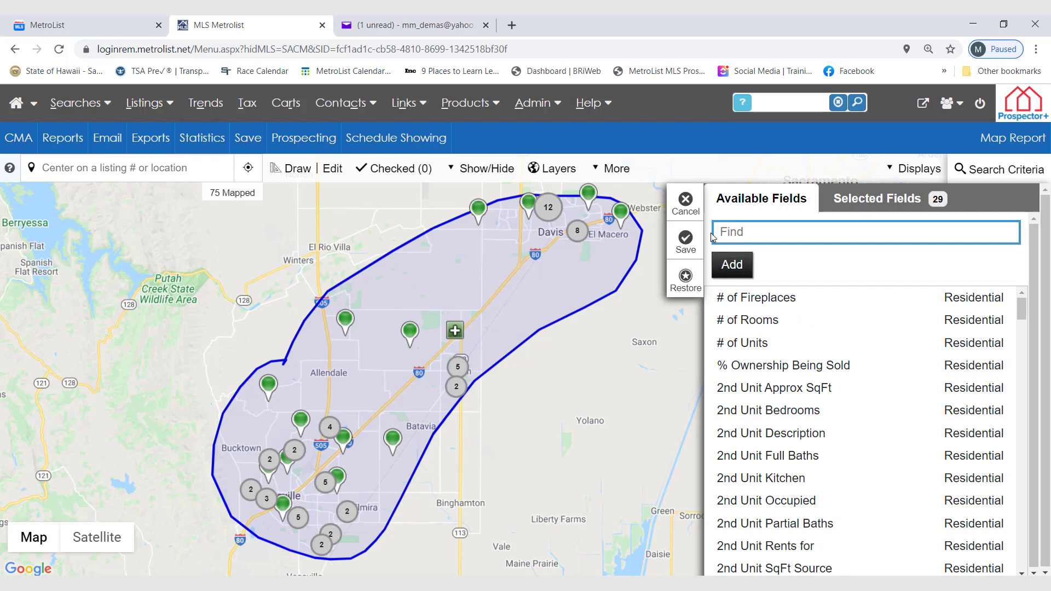
# Move the Heating field up in the selected field order to sit between ZIP Codes and Buyer Financing.
pyautogui.click(896, 202)
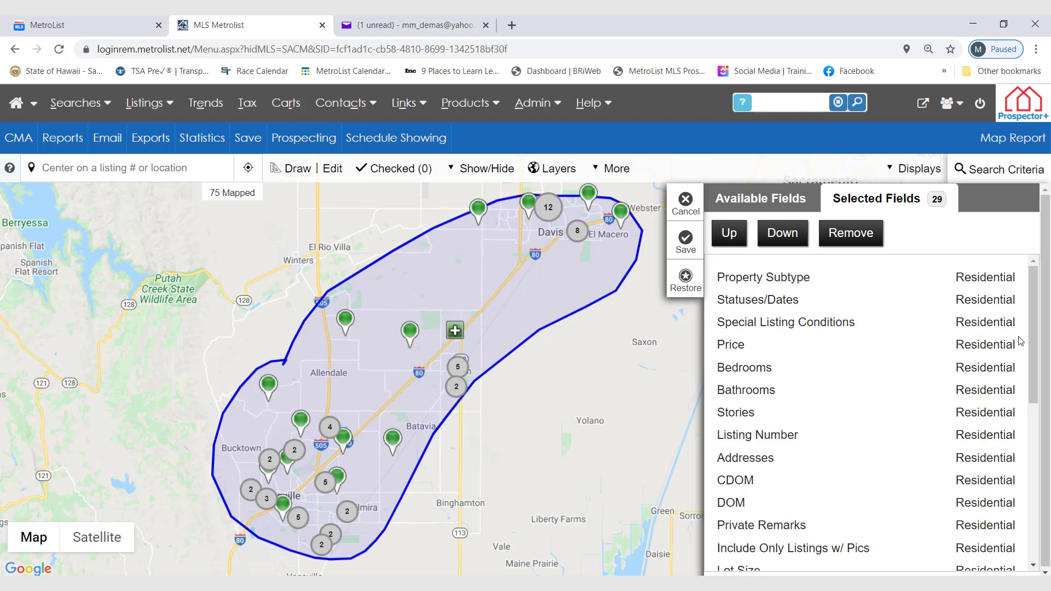
pyautogui.moveTo(1032, 328); pyautogui.dragTo(1047, 481)
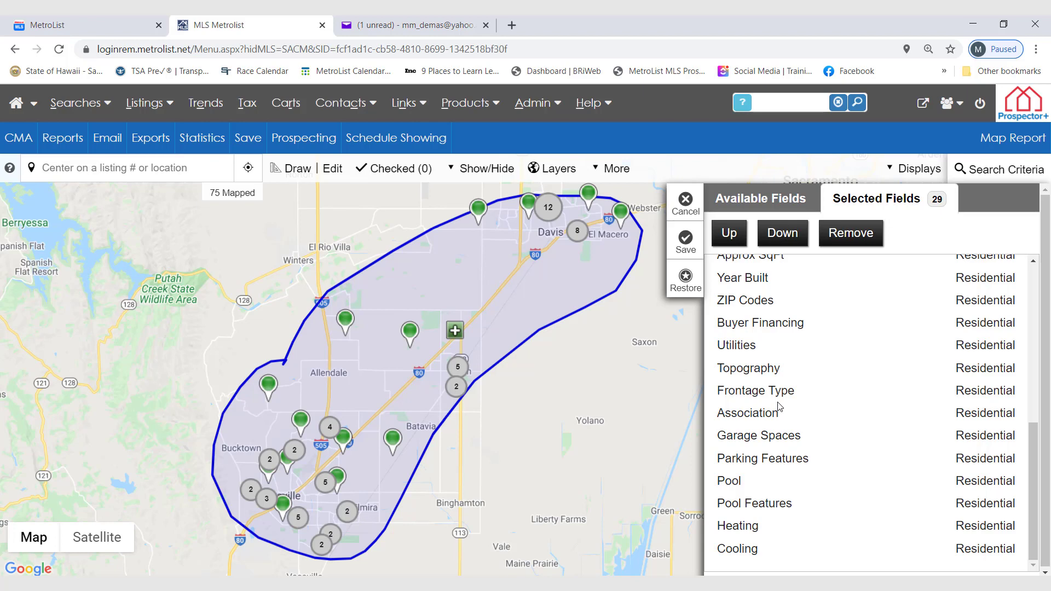
pyautogui.click(754, 527)
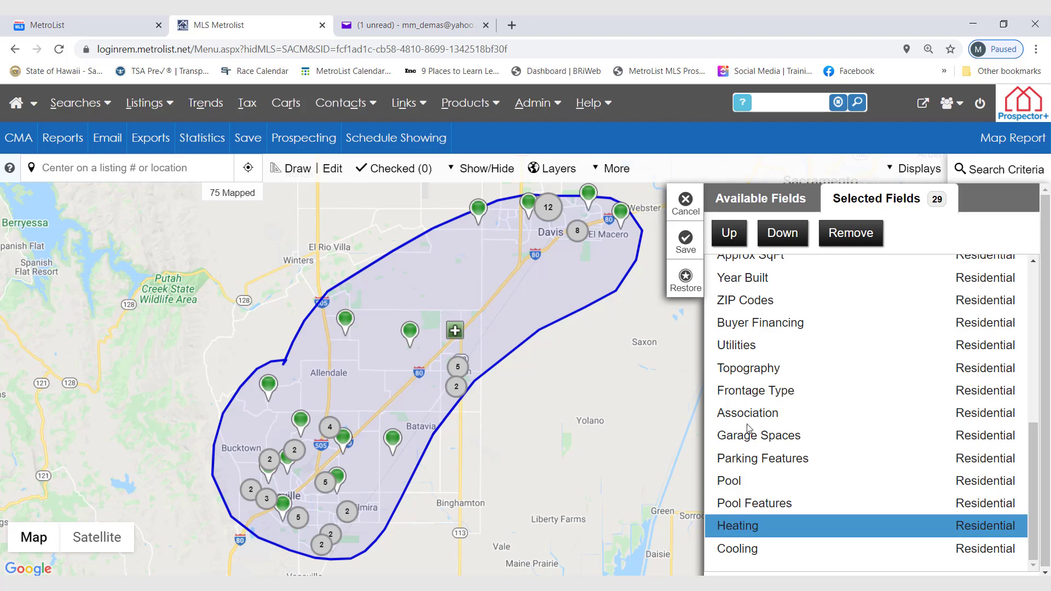
pyautogui.click(730, 233)
pyautogui.click(730, 233)
pyautogui.click(730, 233)
pyautogui.click(729, 233)
pyautogui.click(730, 234)
pyautogui.click(730, 234)
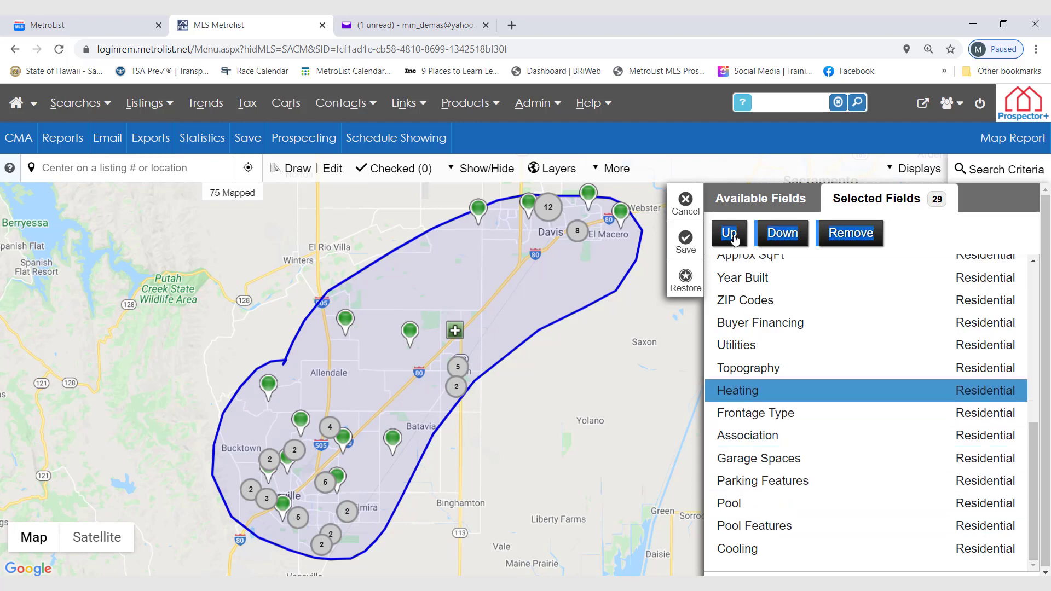
pyautogui.click(730, 233)
pyautogui.click(730, 233)
# Move the Cooling field up the selected fields to sit between Heating and Buyer Financing, and save the field customization.
pyautogui.click(729, 234)
pyautogui.click(737, 550)
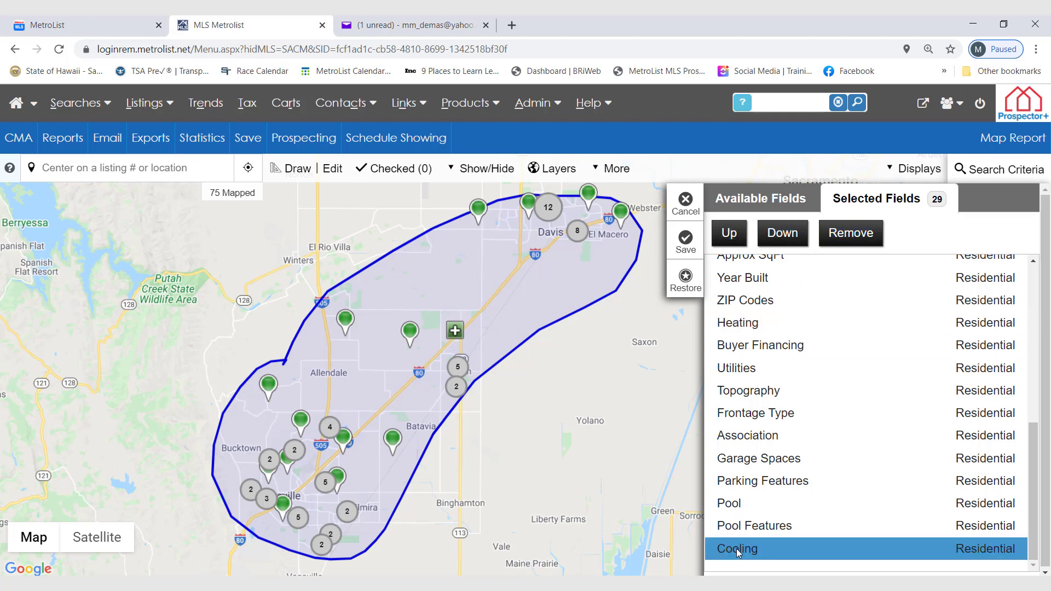
pyautogui.click(729, 234)
pyautogui.click(730, 233)
pyautogui.click(729, 233)
pyautogui.click(730, 233)
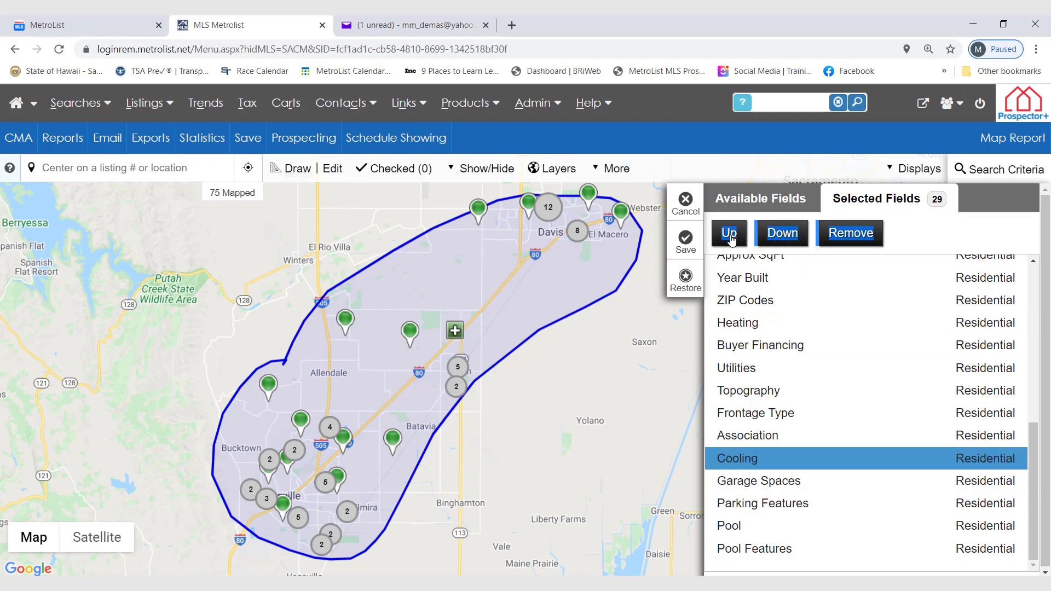
pyautogui.click(730, 233)
pyautogui.click(730, 234)
pyautogui.click(730, 233)
pyautogui.click(729, 233)
pyautogui.click(730, 233)
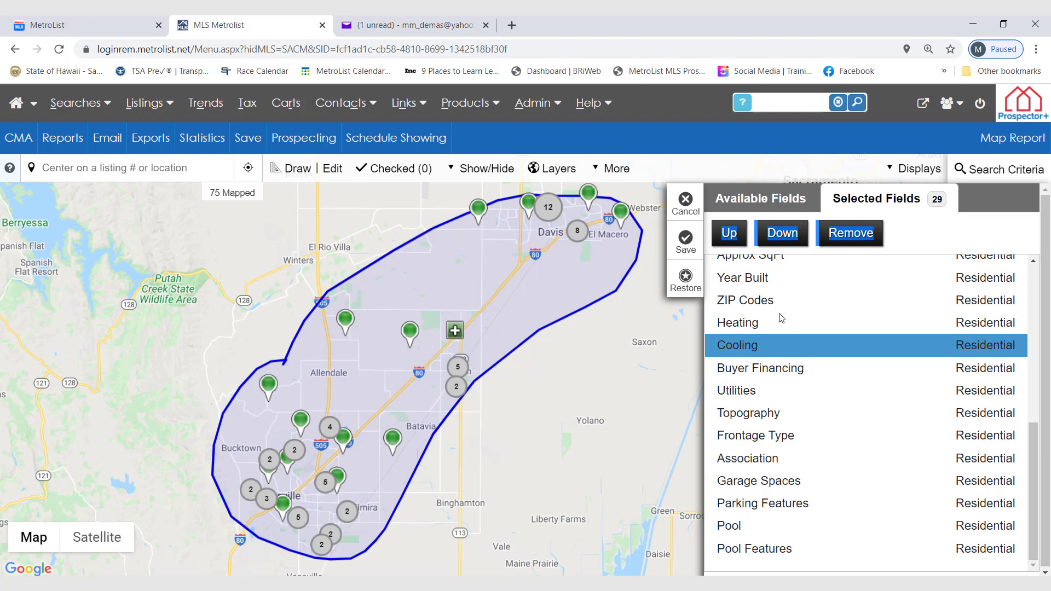
pyautogui.click(692, 249)
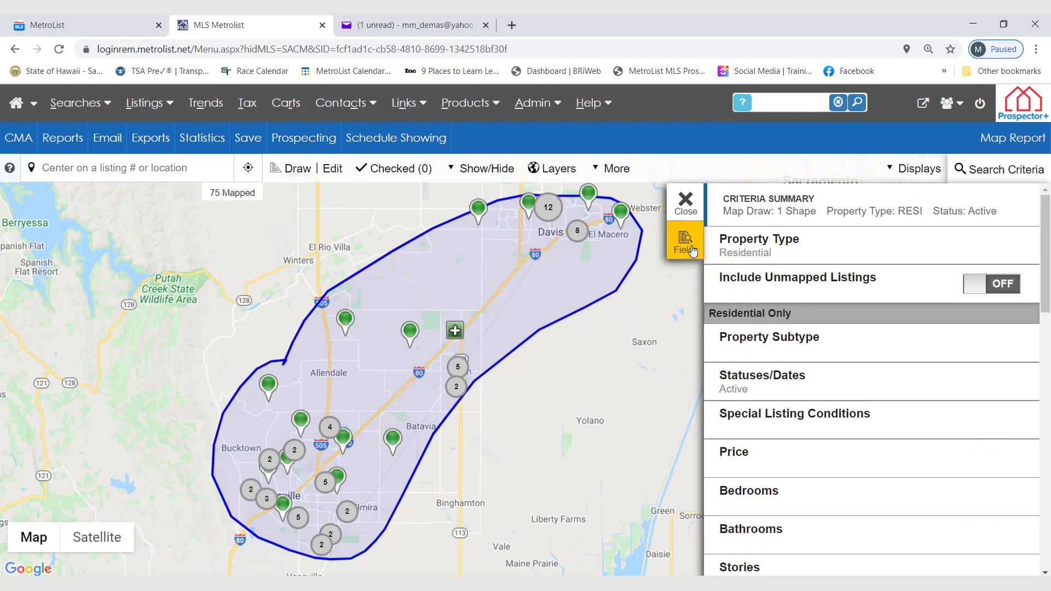
# Review the Heating options in the map search criteria, leaving them all unselected, and close the criteria.
pyautogui.scroll(-4, 839, 410)
pyautogui.scroll(-5, 838, 416)
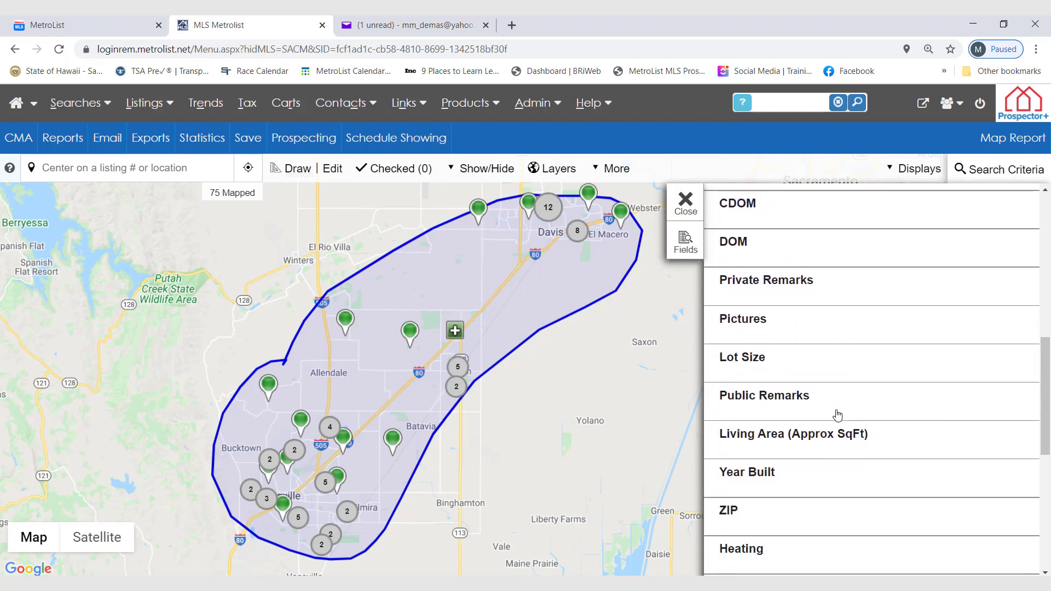
pyautogui.scroll(-1, 837, 416)
pyautogui.scroll(-2, 838, 415)
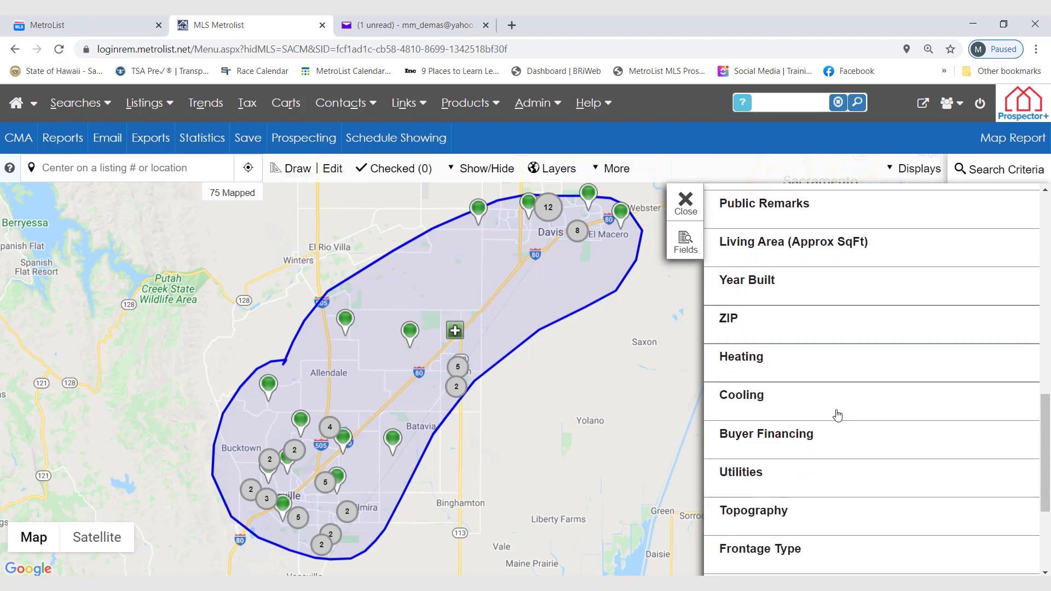
pyautogui.click(803, 350)
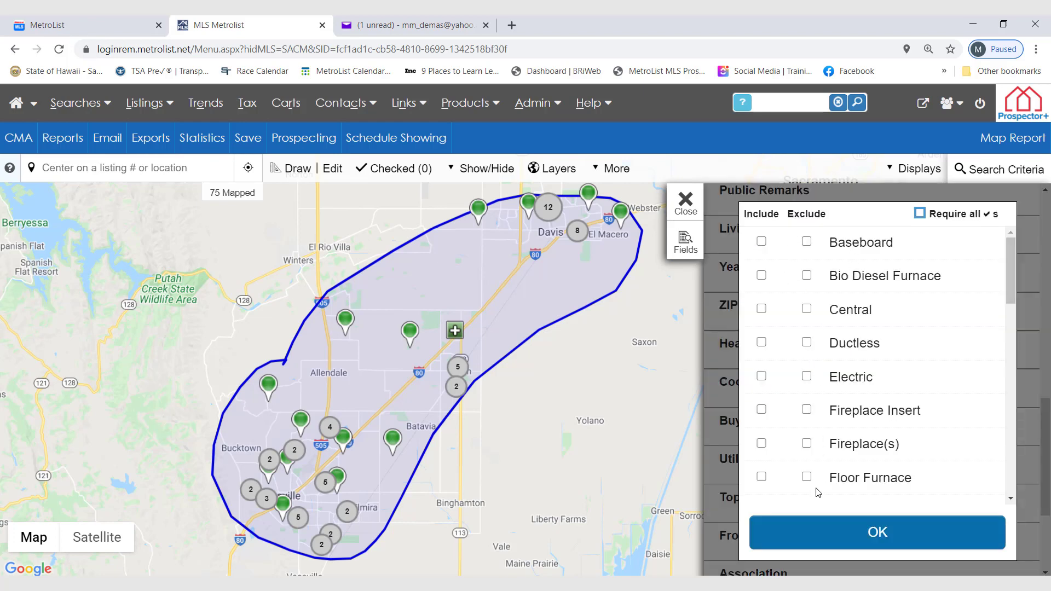
pyautogui.click(864, 537)
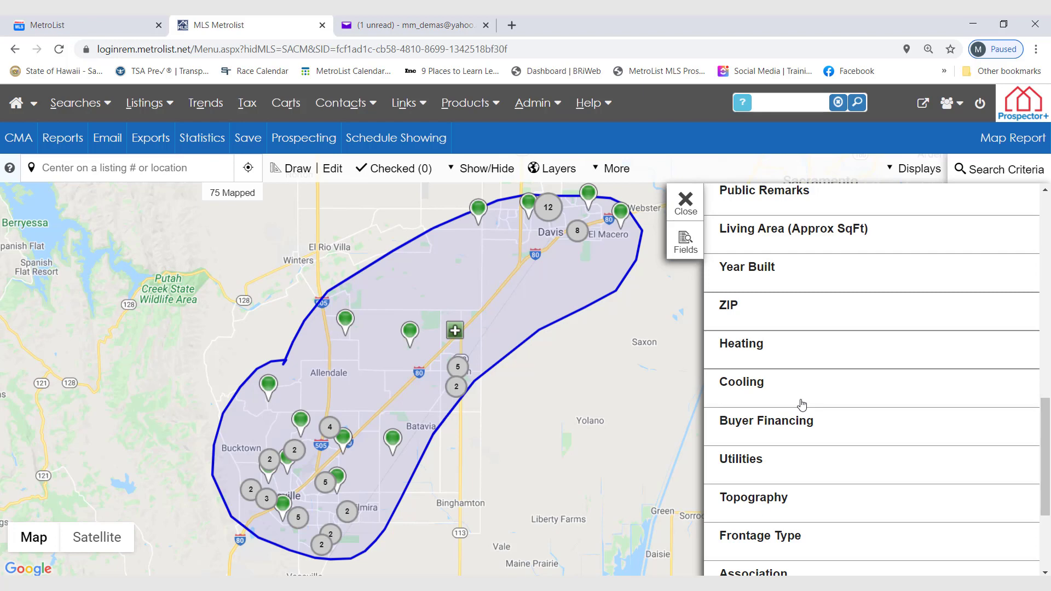
pyautogui.click(686, 205)
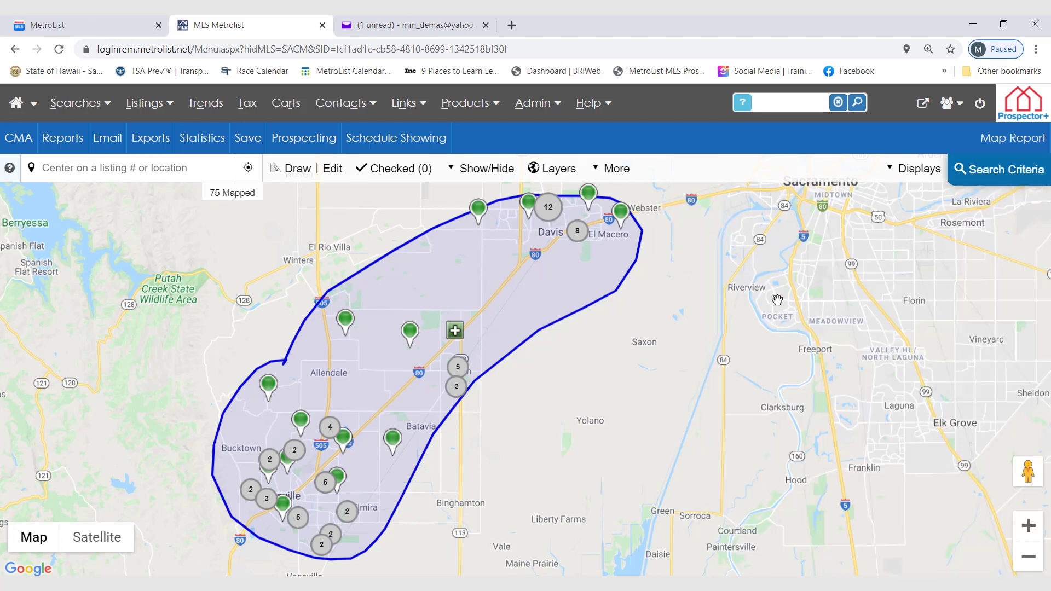
# View the mapped listings in the One Line Grid (50/pg) display, and return to revising the map search.
pyautogui.click(922, 173)
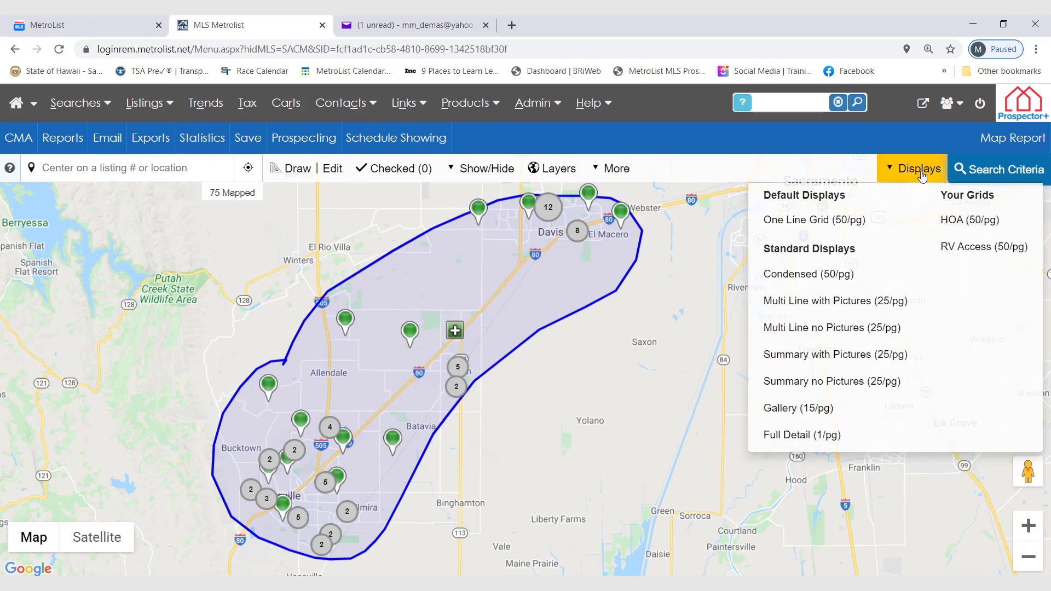
pyautogui.click(810, 231)
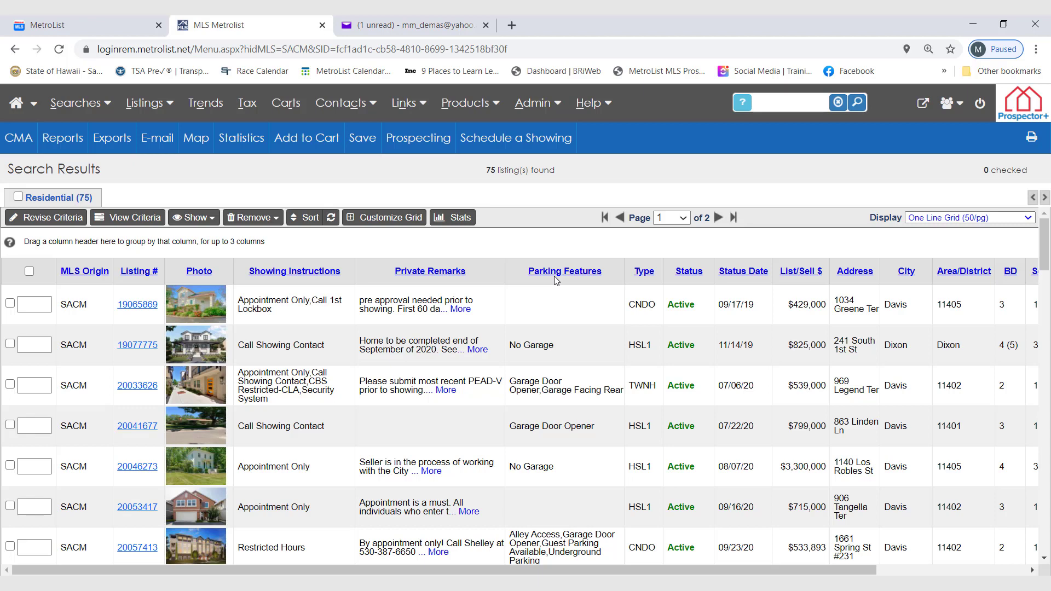
pyautogui.click(51, 219)
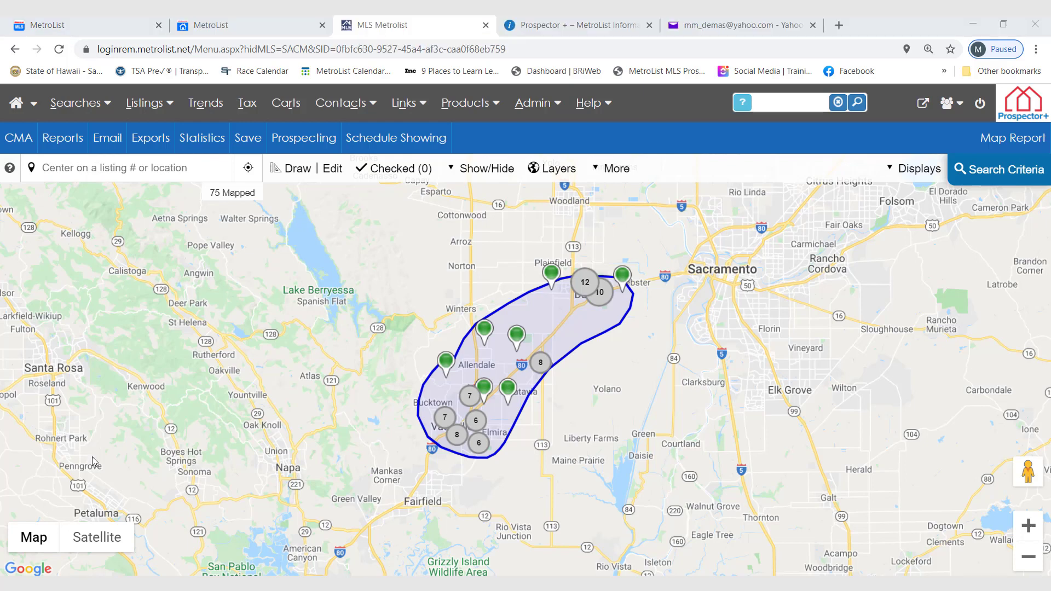
# Start a Hotsheet search and set its date criterion to 7 days back.
pyautogui.click(74, 103)
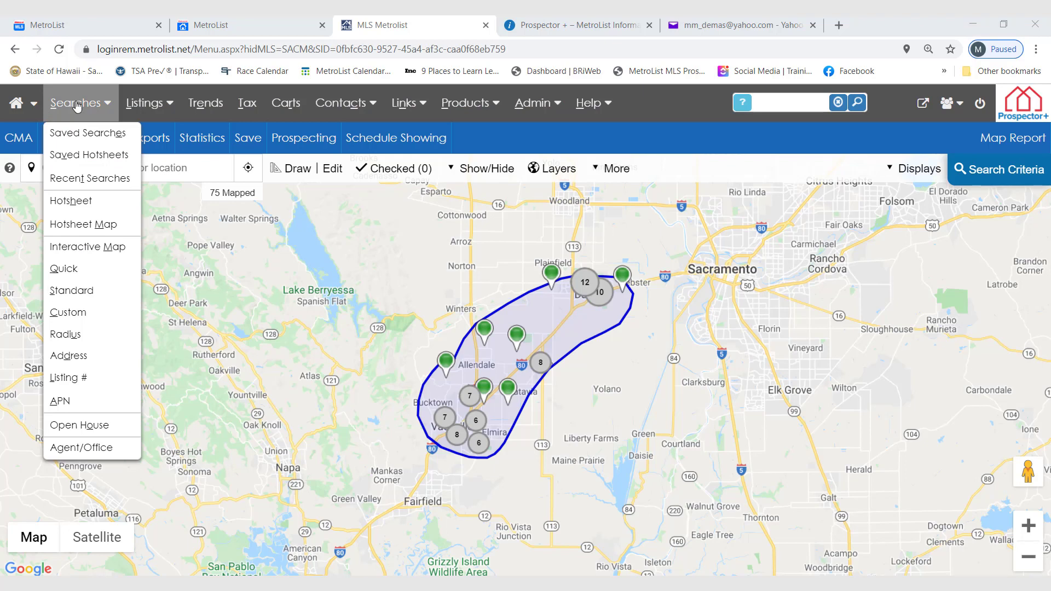
pyautogui.click(99, 212)
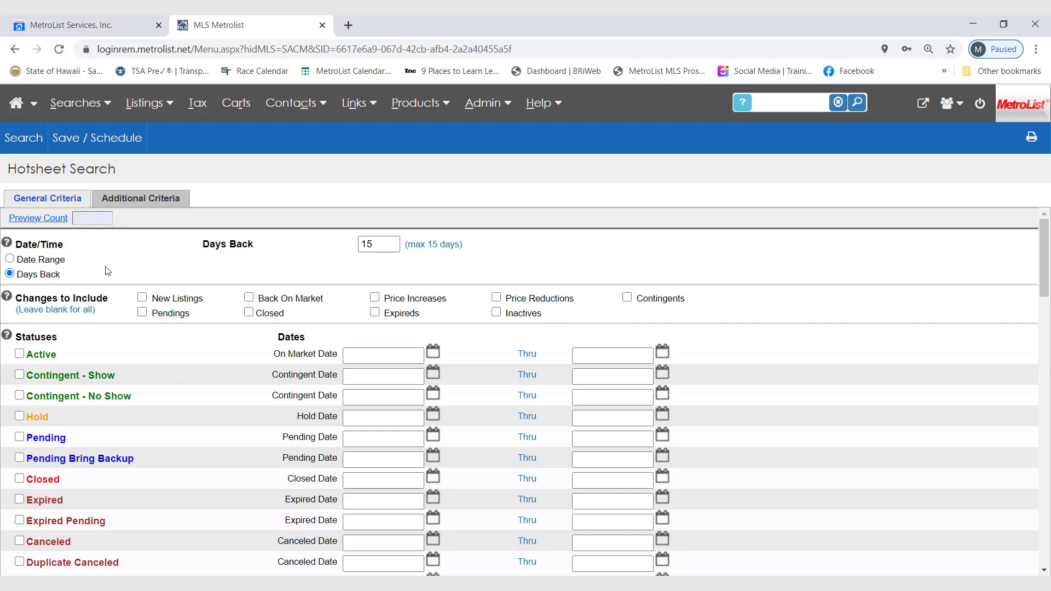
pyautogui.click(11, 260)
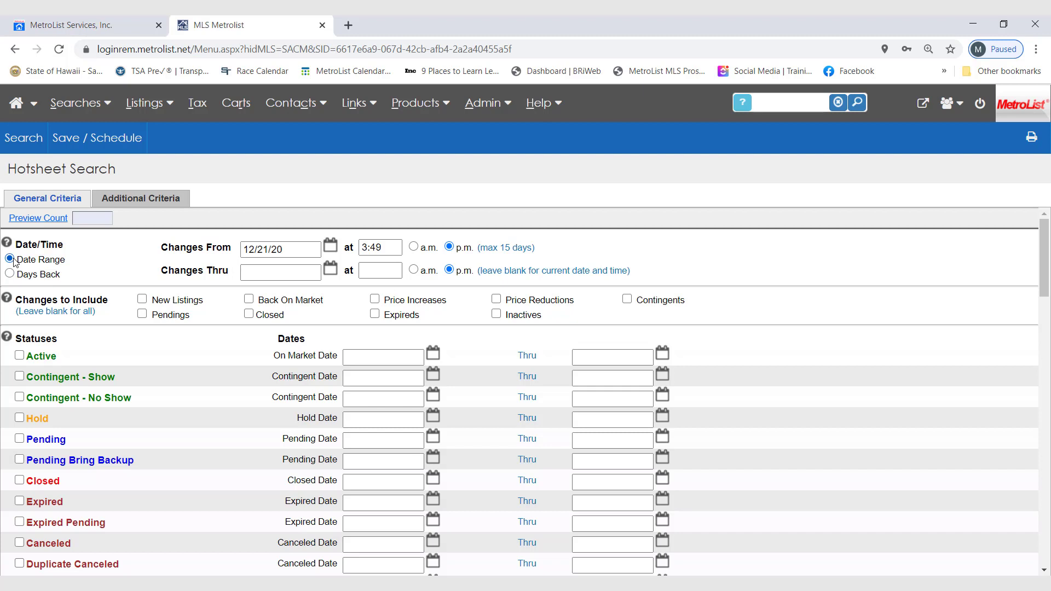
pyautogui.click(9, 274)
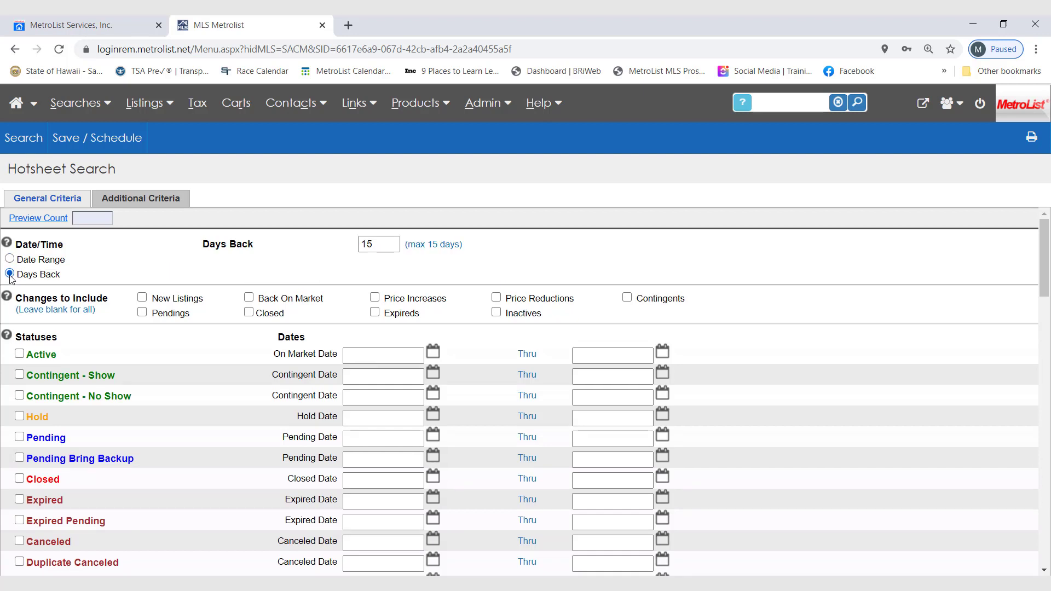
pyautogui.doubleClick(383, 247)
pyautogui.write('7')
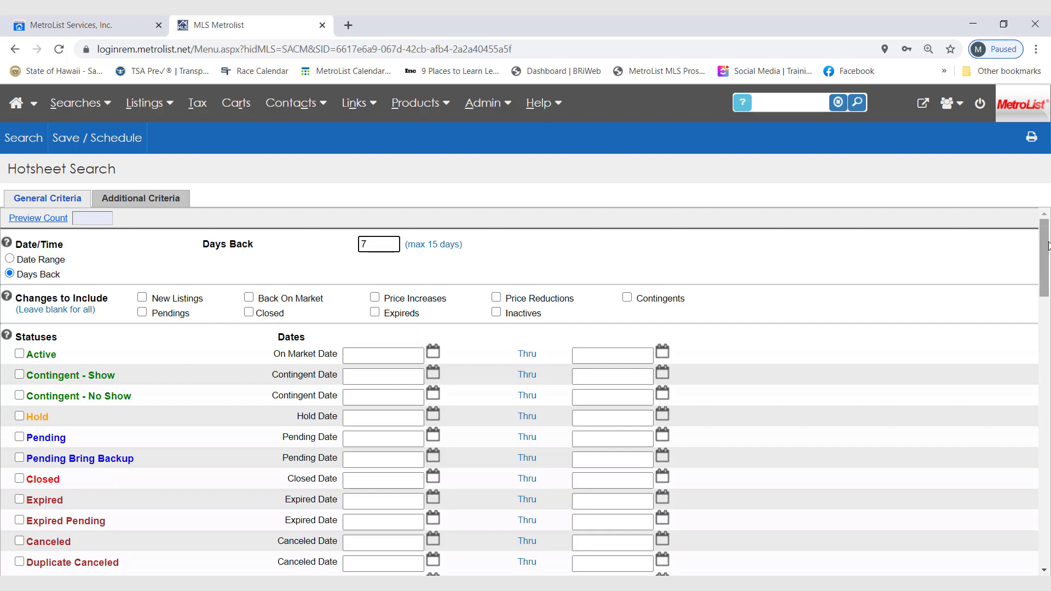
# Limit the hotsheet's residential property subtype to Single Family Residence.
pyautogui.moveTo(1047, 244); pyautogui.dragTo(1031, 261)
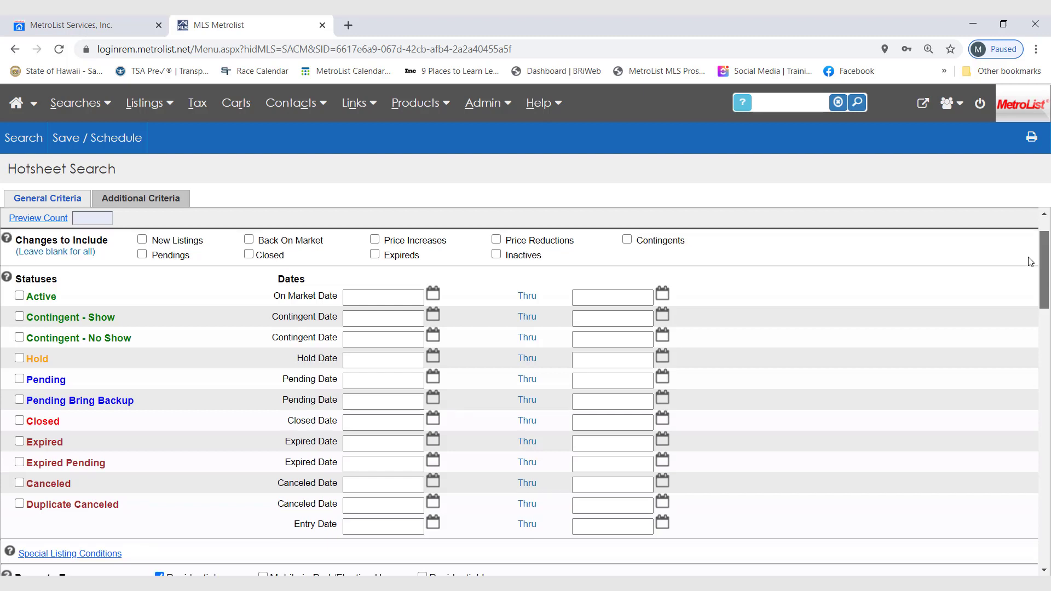
pyautogui.scroll(-1, 1031, 262)
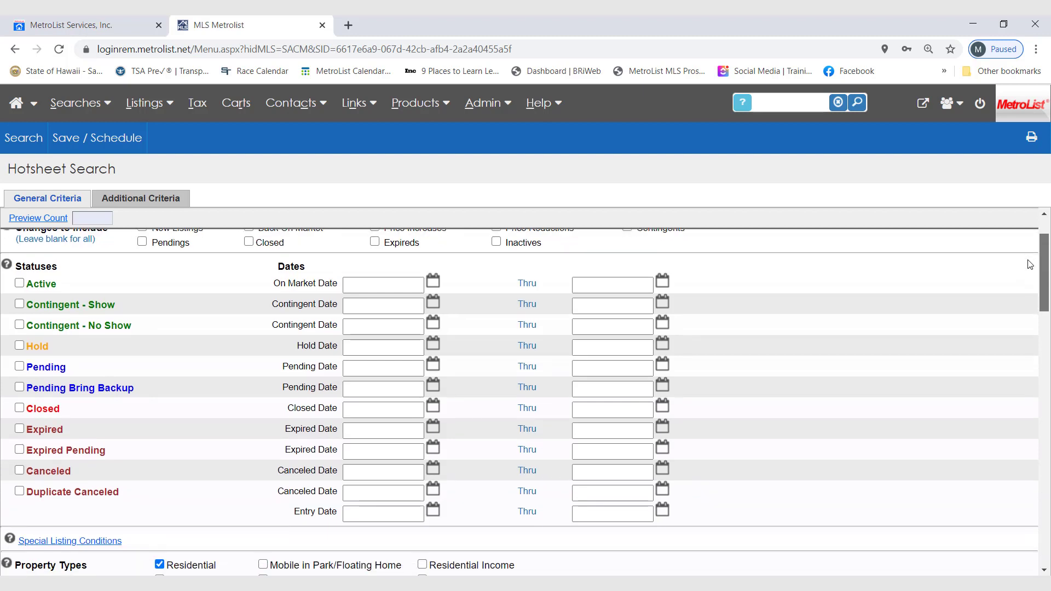
pyautogui.scroll(-3, 1030, 265)
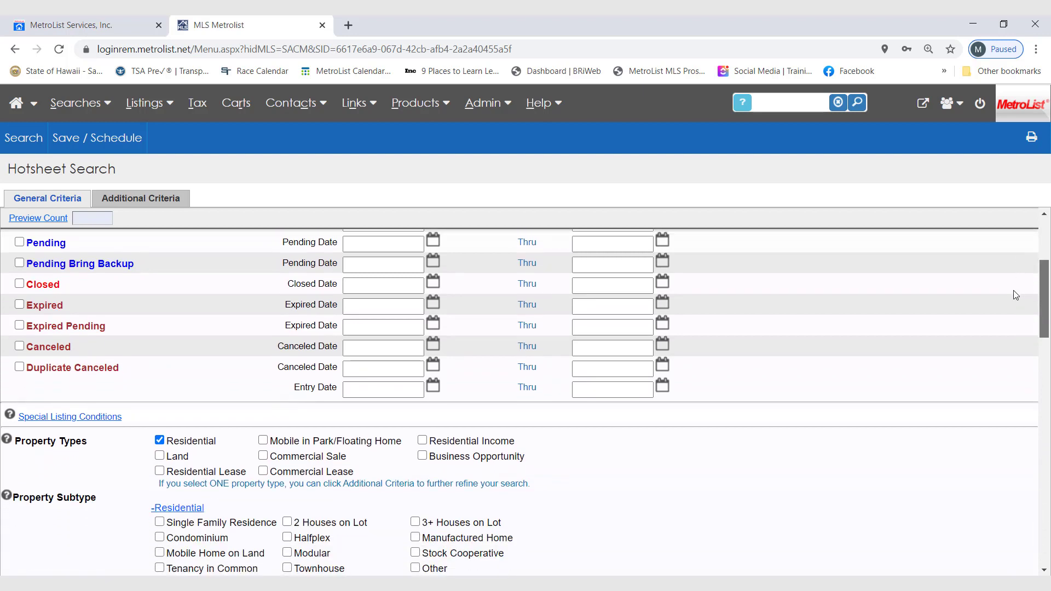
pyautogui.scroll(-3, 1016, 295)
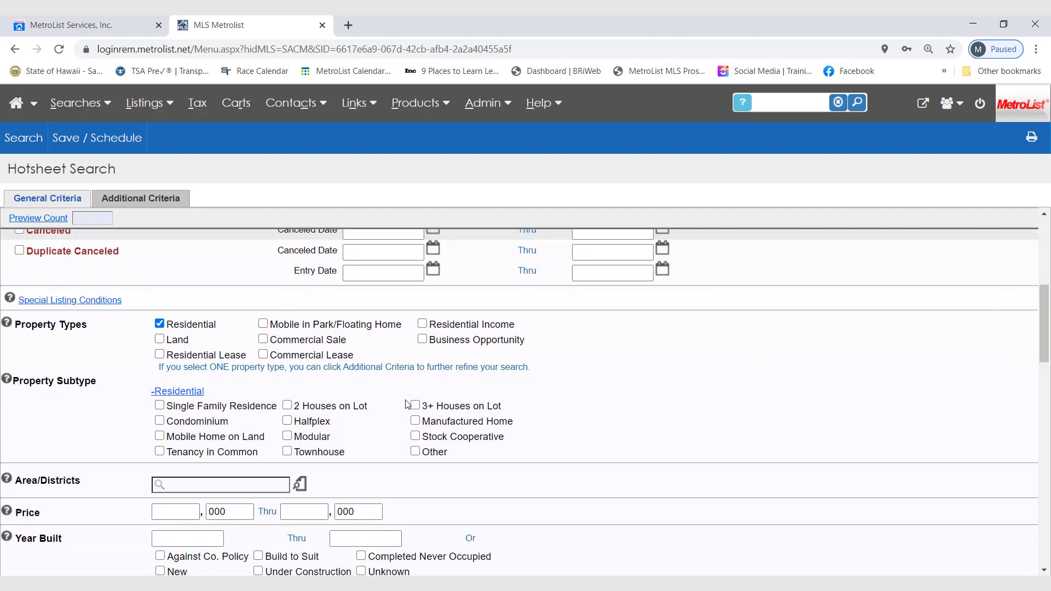
pyautogui.click(159, 406)
# Look up the areas and districts by county and select Granite Bay zip 95746 in Placer County.
pyautogui.scroll(-1, 1038, 316)
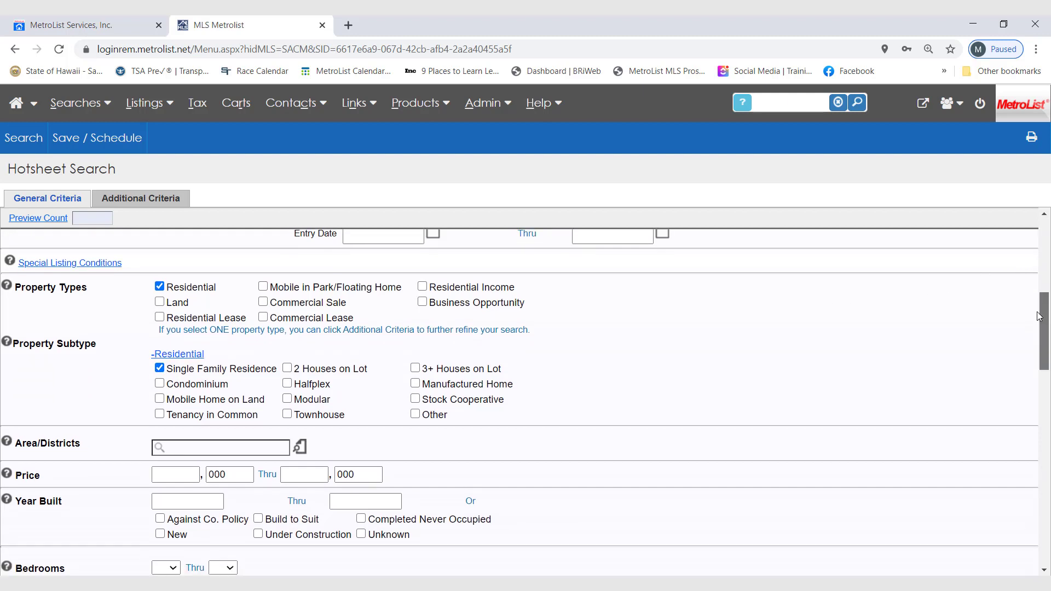
pyautogui.scroll(-1, 1038, 316)
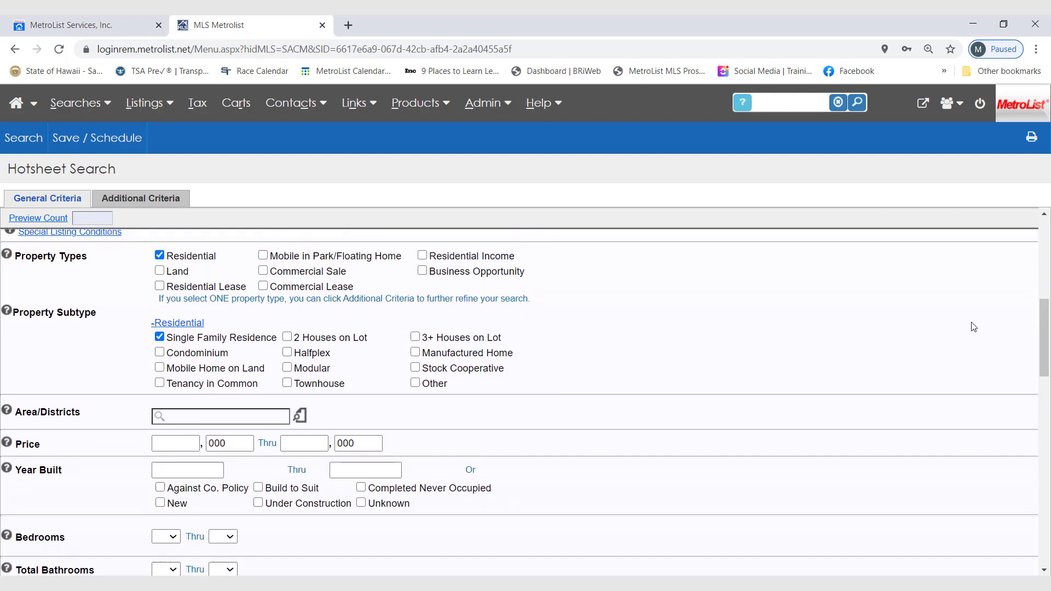
pyautogui.click(300, 417)
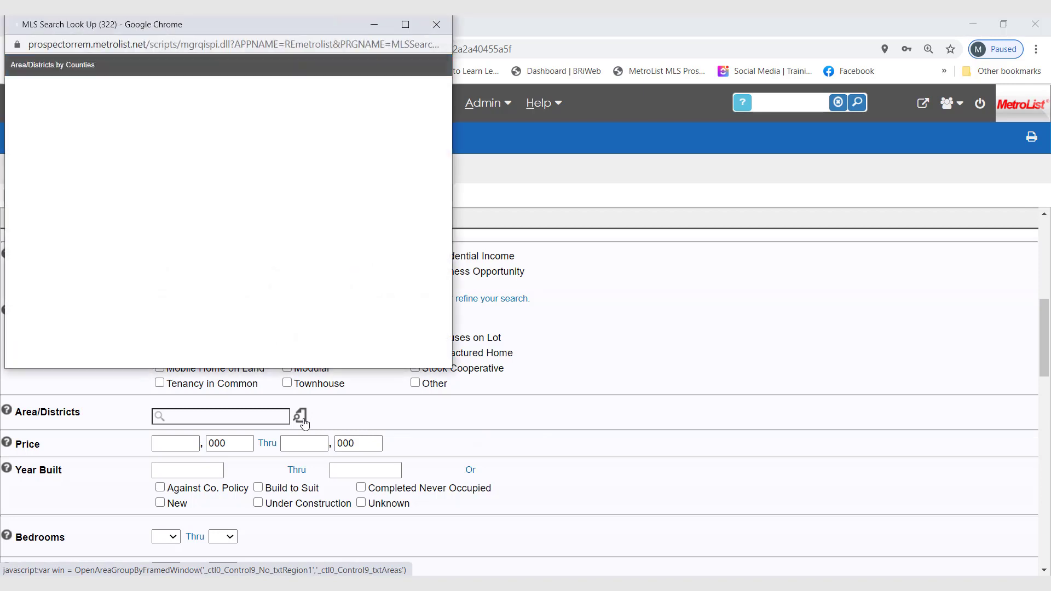
pyautogui.moveTo(229, 24); pyautogui.dragTo(378, 62)
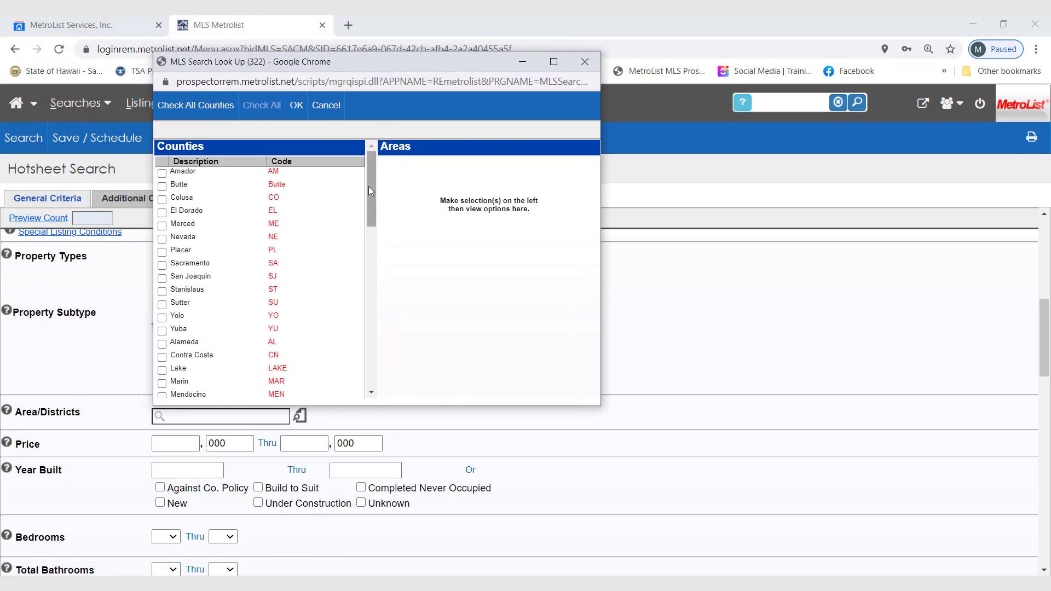
pyautogui.moveTo(369, 186); pyautogui.dragTo(367, 200)
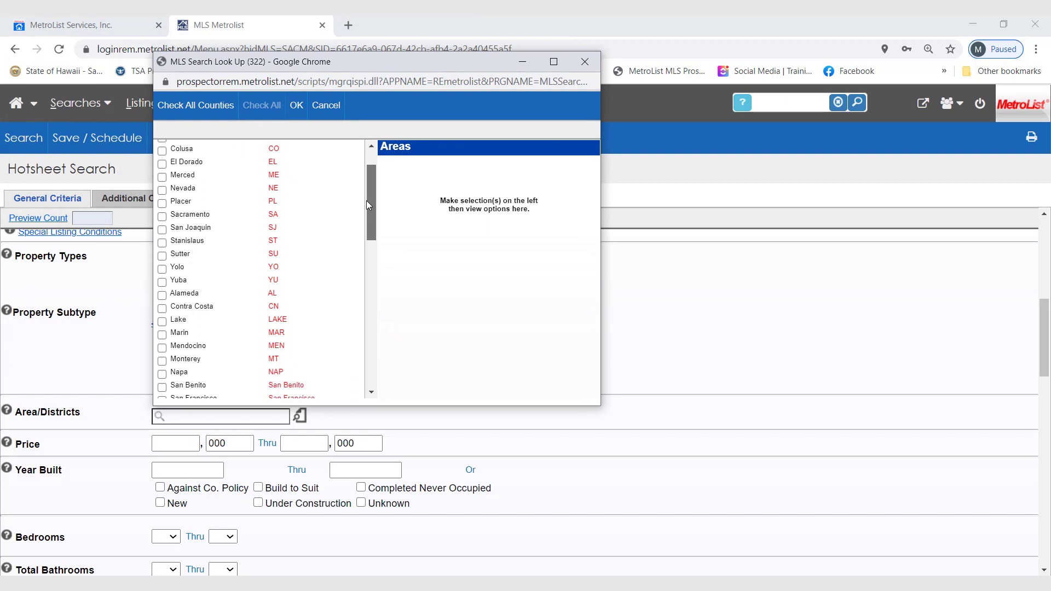
pyautogui.click(163, 203)
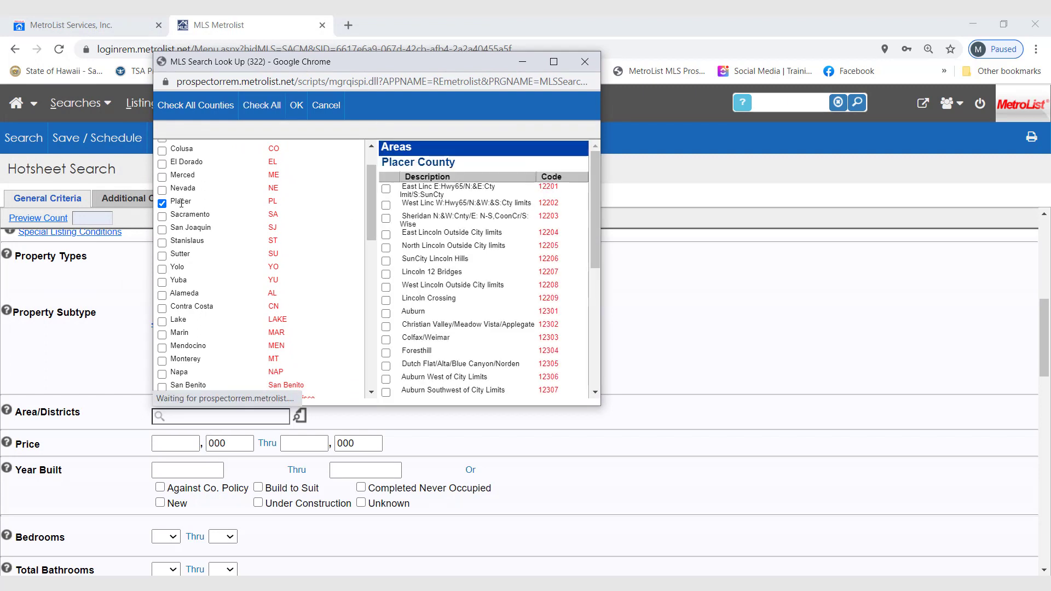
pyautogui.moveTo(369, 189); pyautogui.dragTo(366, 173)
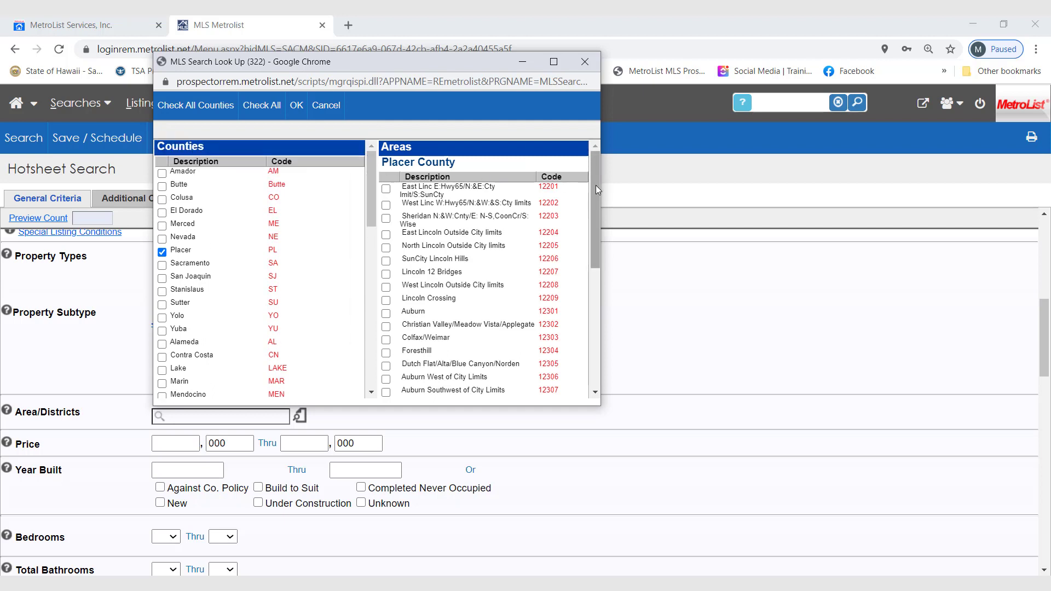
pyautogui.moveTo(596, 185); pyautogui.dragTo(559, 274)
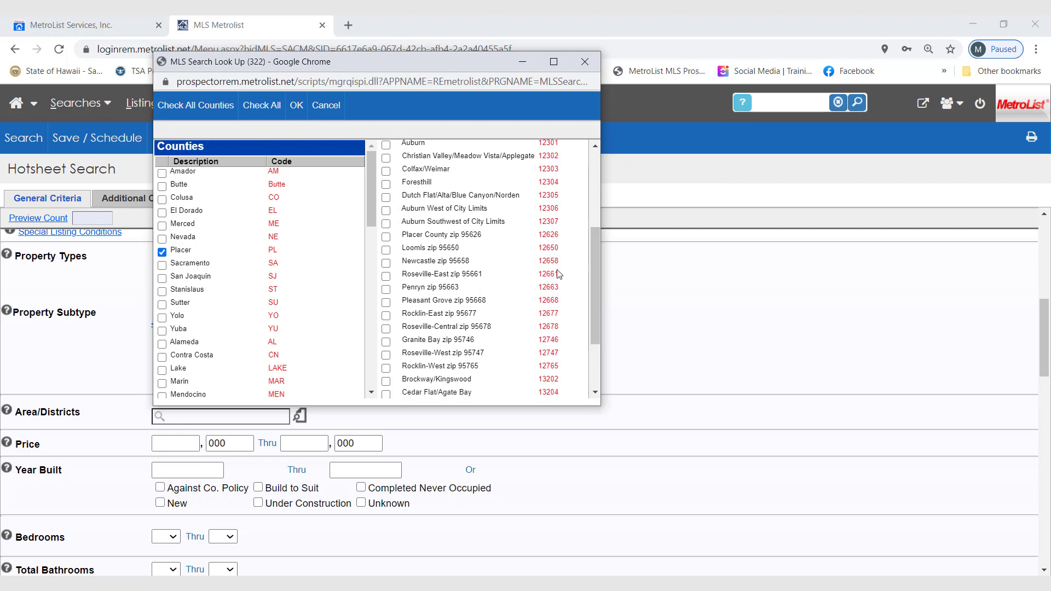
pyautogui.click(386, 341)
# Add the Napa area of Napa County to the selection and apply both areas to the hotsheet criteria.
pyautogui.moveTo(371, 197); pyautogui.dragTo(359, 225)
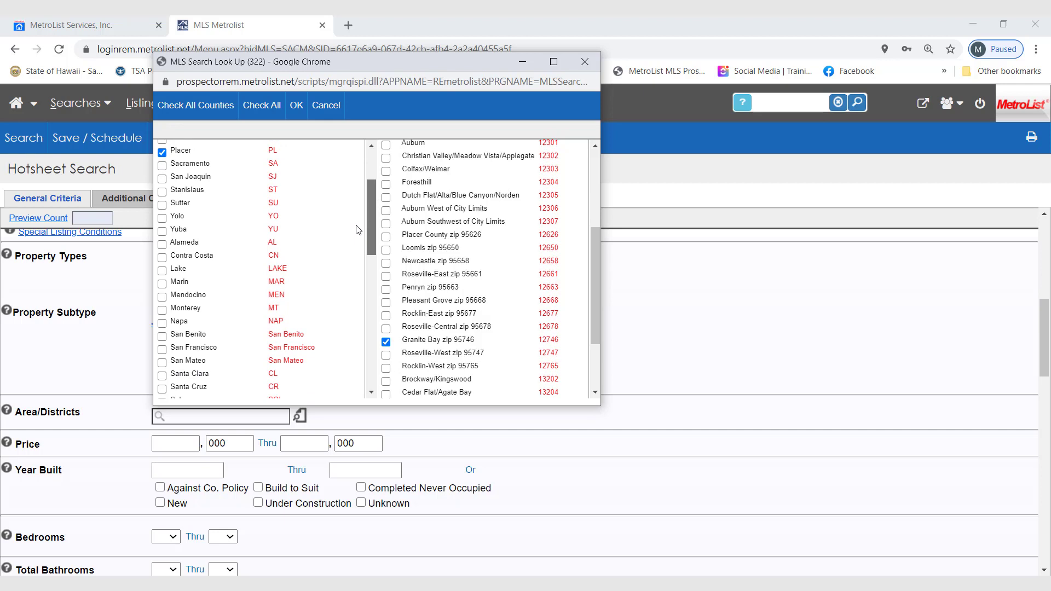
pyautogui.click(161, 325)
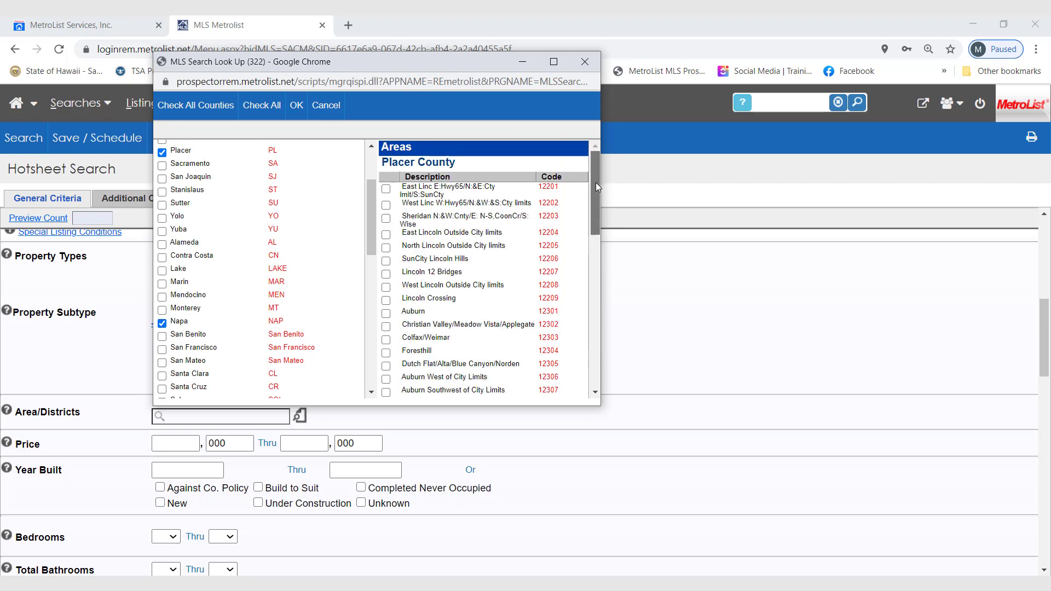
pyautogui.moveTo(595, 182); pyautogui.dragTo(566, 339)
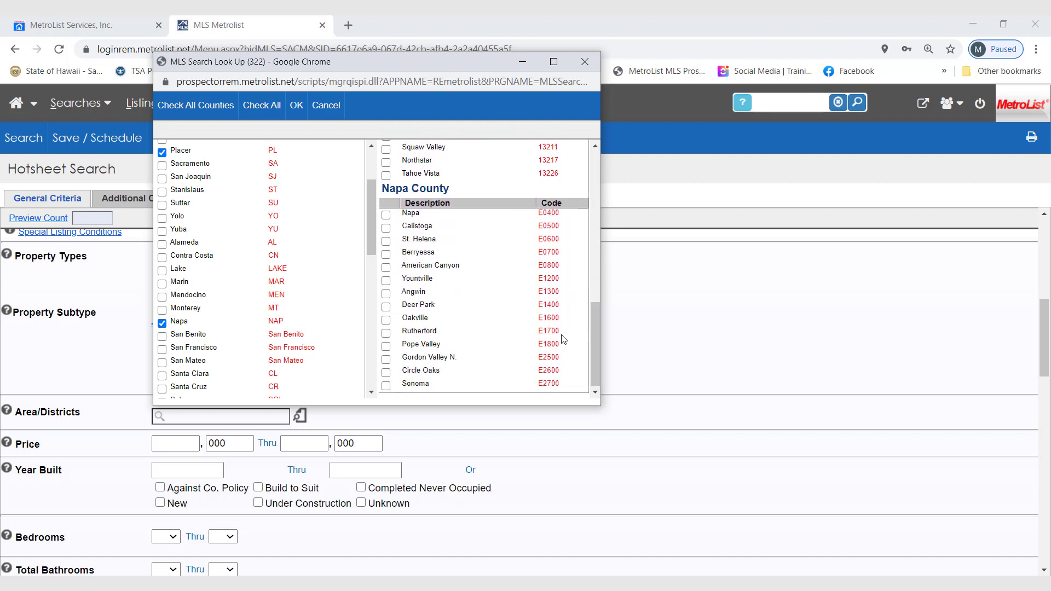
pyautogui.click(386, 215)
pyautogui.click(295, 106)
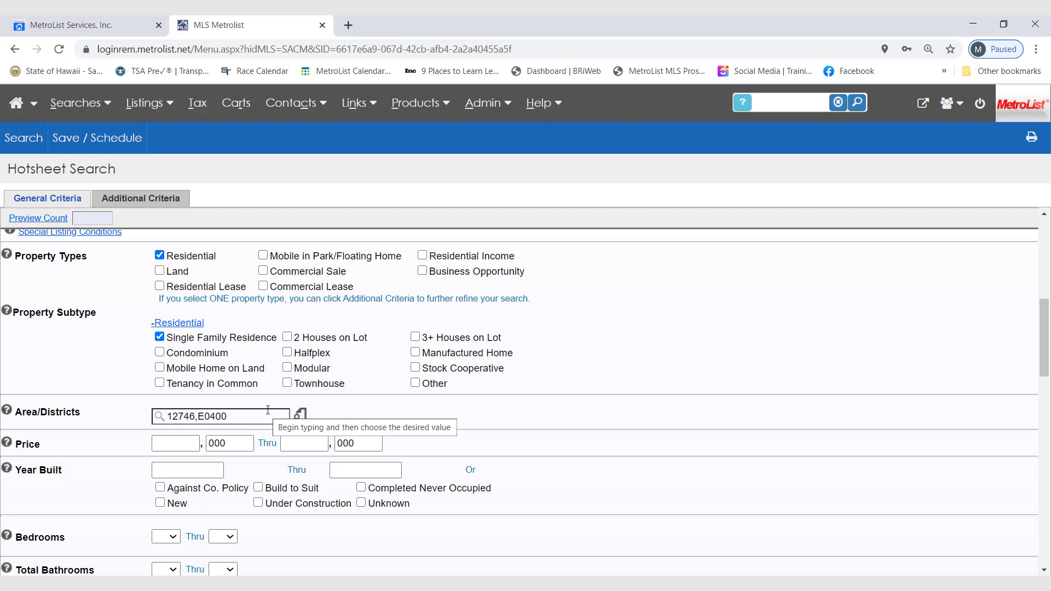
# Preview the hotsheet's listing count and display the search results.
pyautogui.click(39, 218)
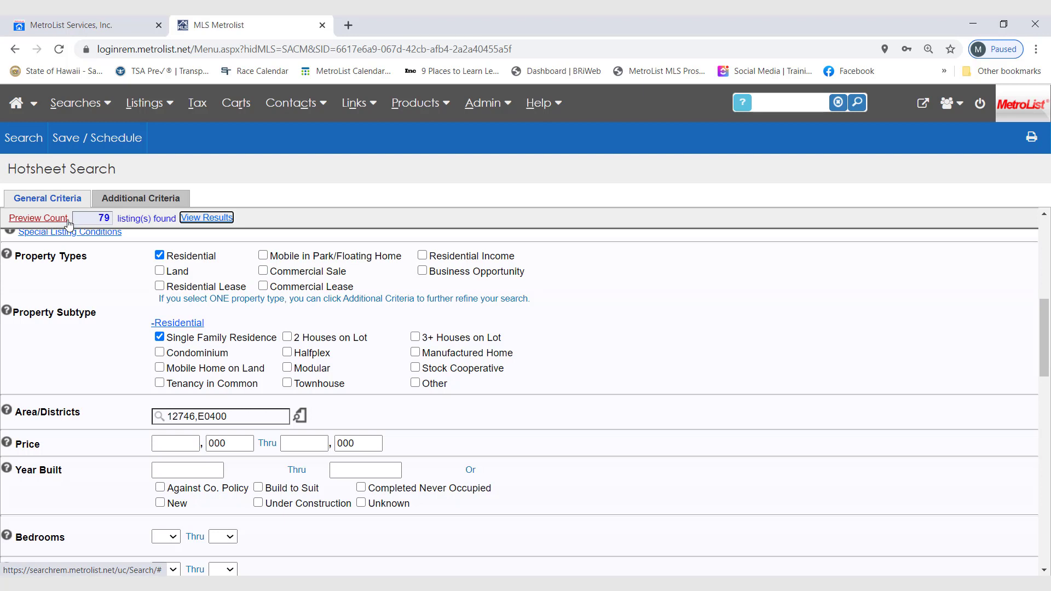
pyautogui.click(207, 219)
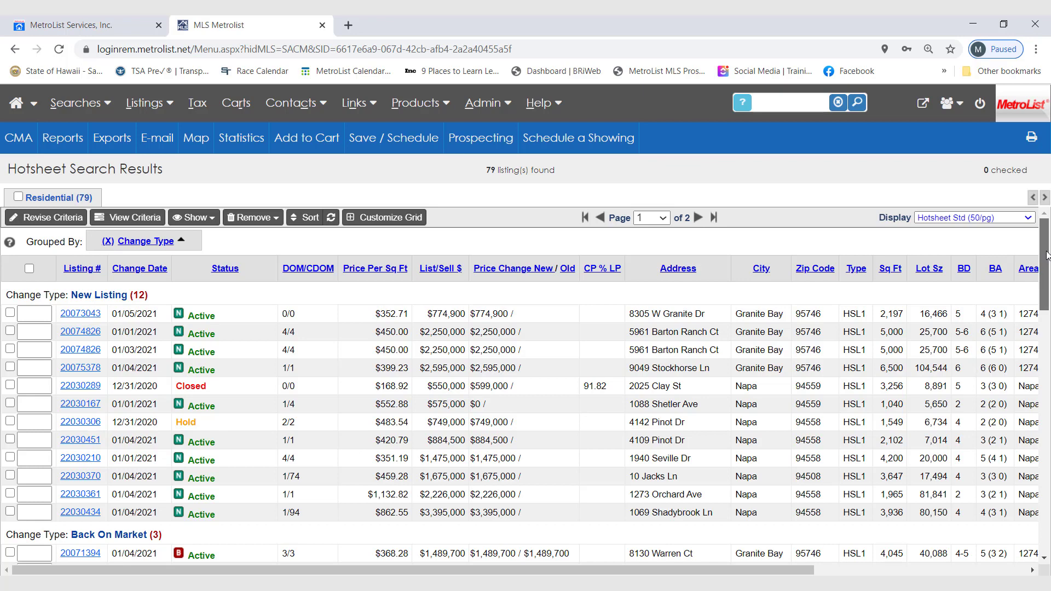
# Review the hotsheet results grouped by change type, from New Listing through Inactive, across both result pages.
pyautogui.moveTo(1047, 255); pyautogui.dragTo(1008, 470)
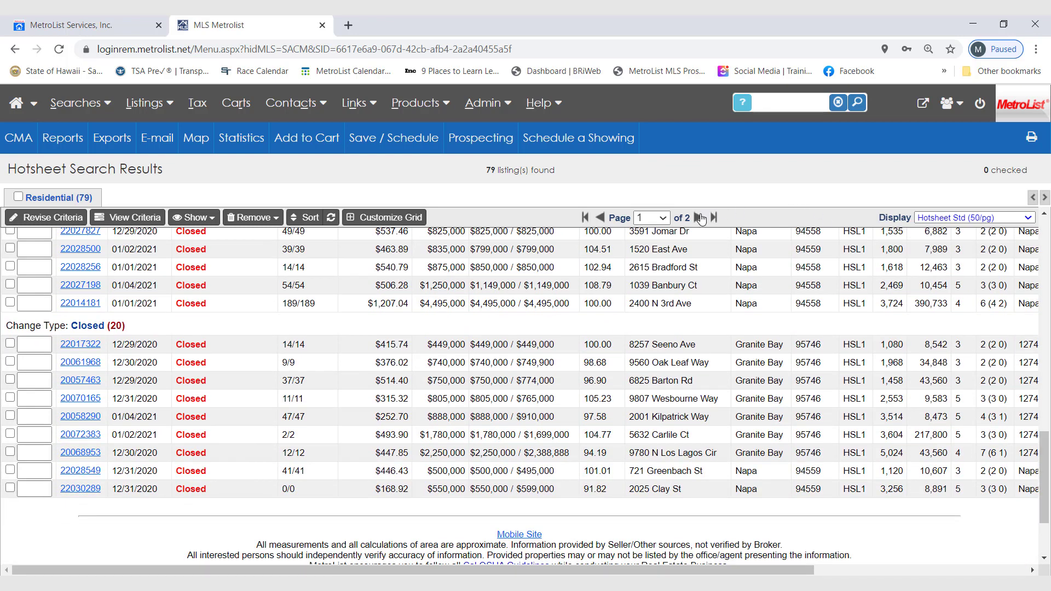
pyautogui.click(699, 218)
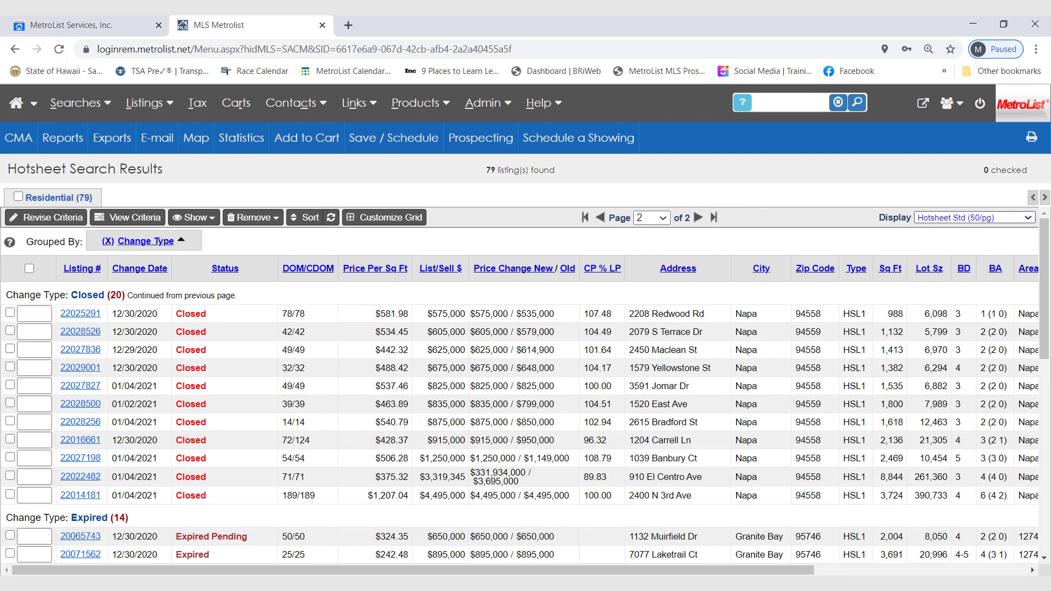
pyautogui.moveTo(1045, 225); pyautogui.dragTo(1039, 403)
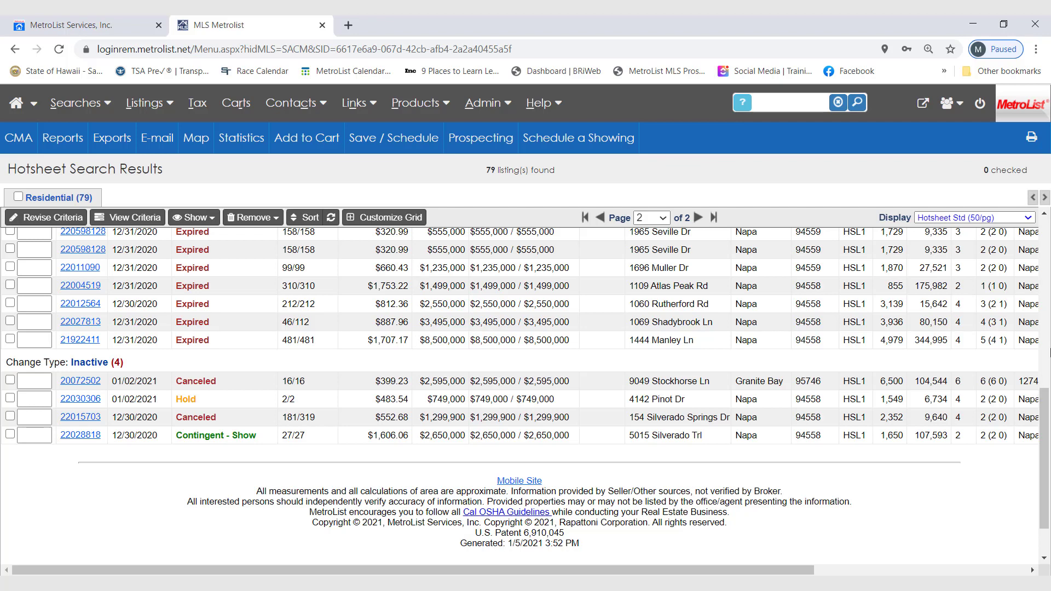
# Begin saving the search as a hotsheet named "GB and Napa" and show the additional save options.
pyautogui.click(408, 147)
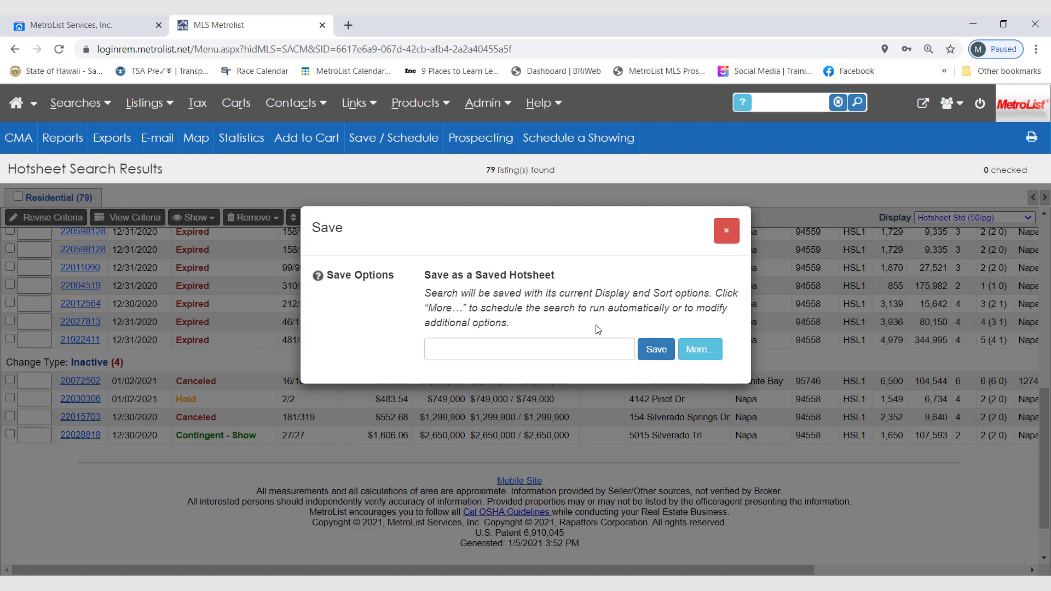
pyautogui.click(601, 352)
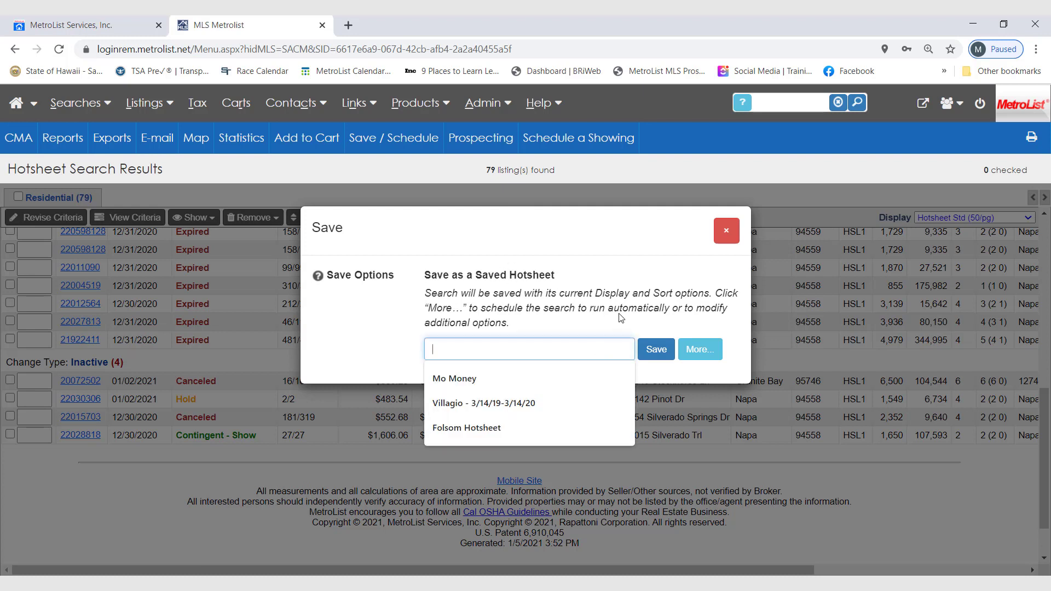
pyautogui.write('GB')
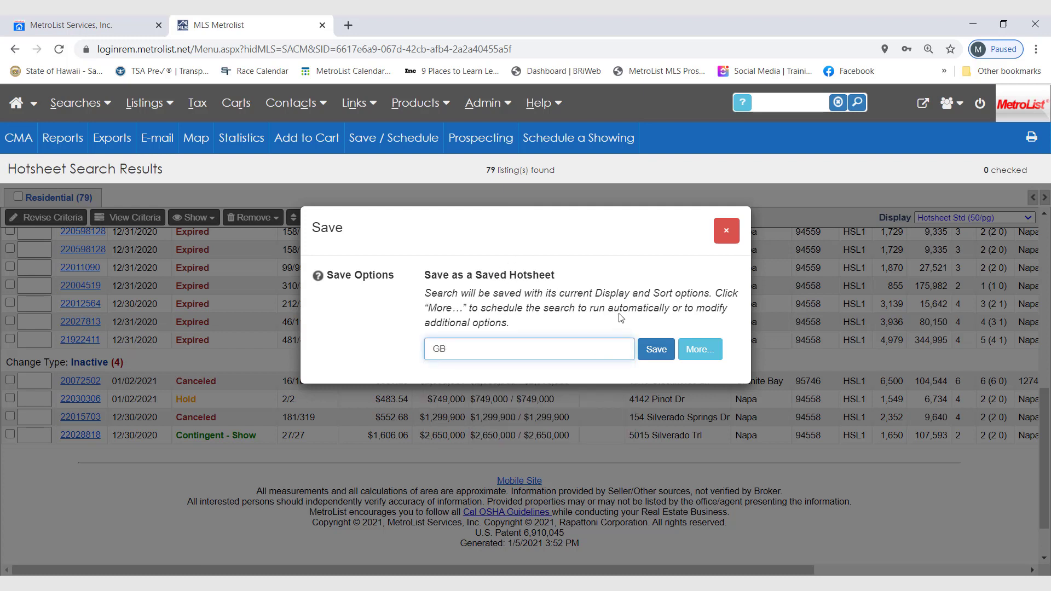
pyautogui.write(' and Napa')
pyautogui.click(705, 353)
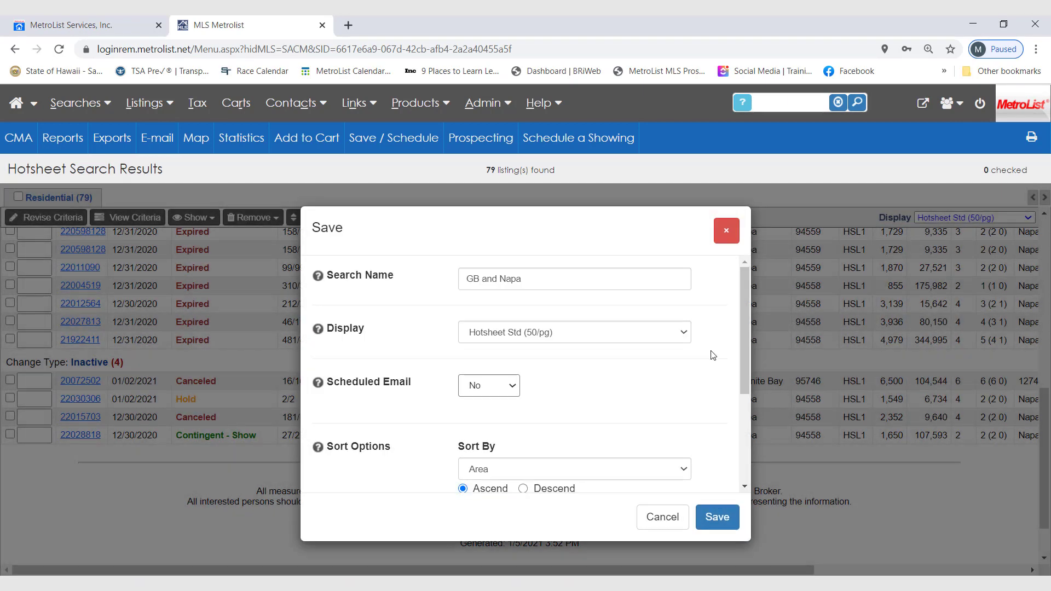
# Set the hotsheet's scheduled email to Daily, review its schedule and recipient options, and discard the save.
pyautogui.click(515, 385)
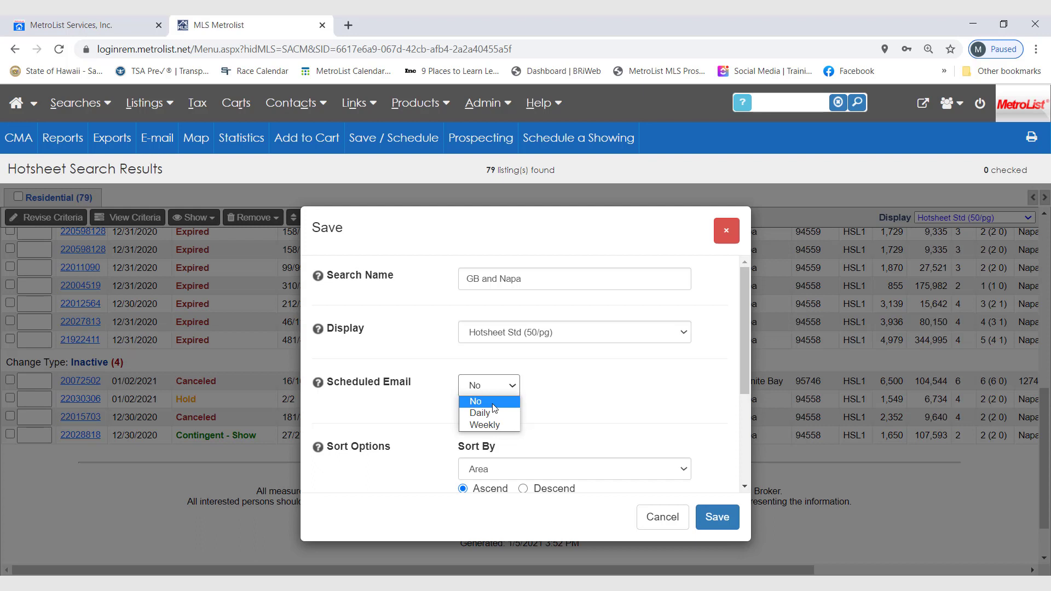
pyautogui.click(492, 413)
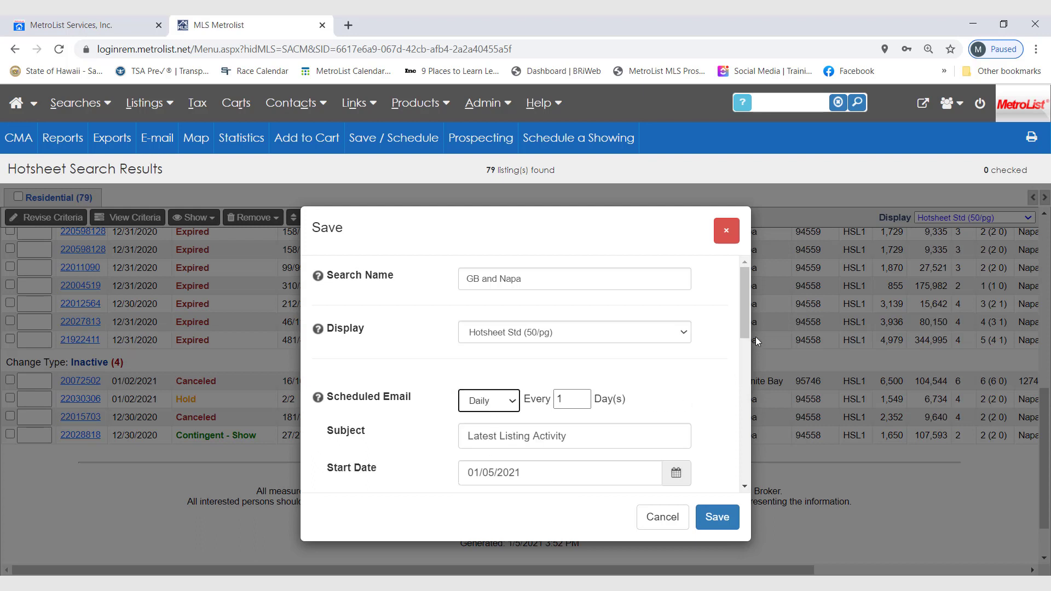
pyautogui.scroll(-2, 728, 350)
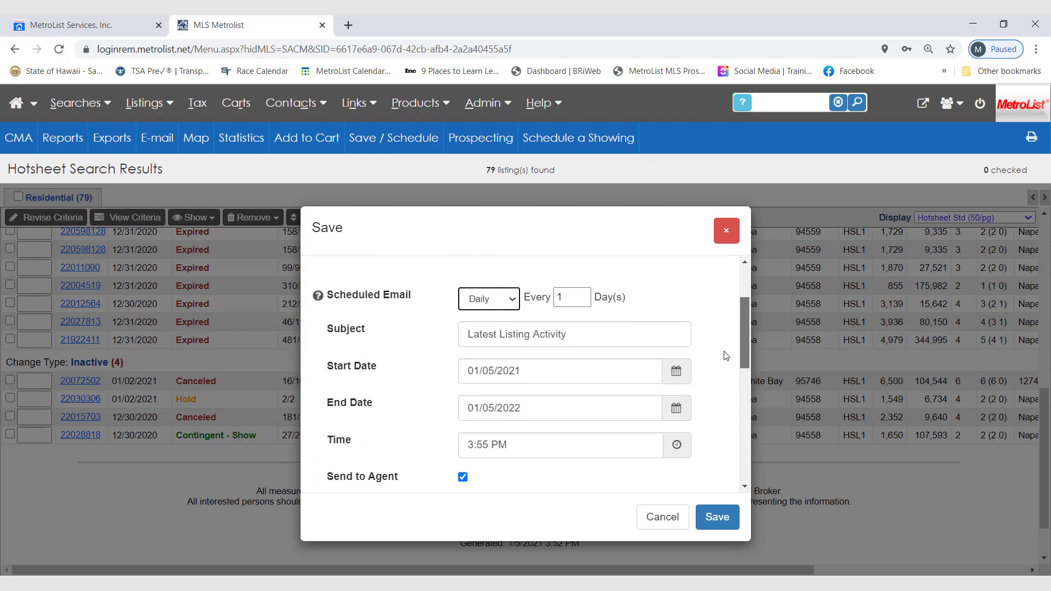
pyautogui.scroll(-1, 726, 355)
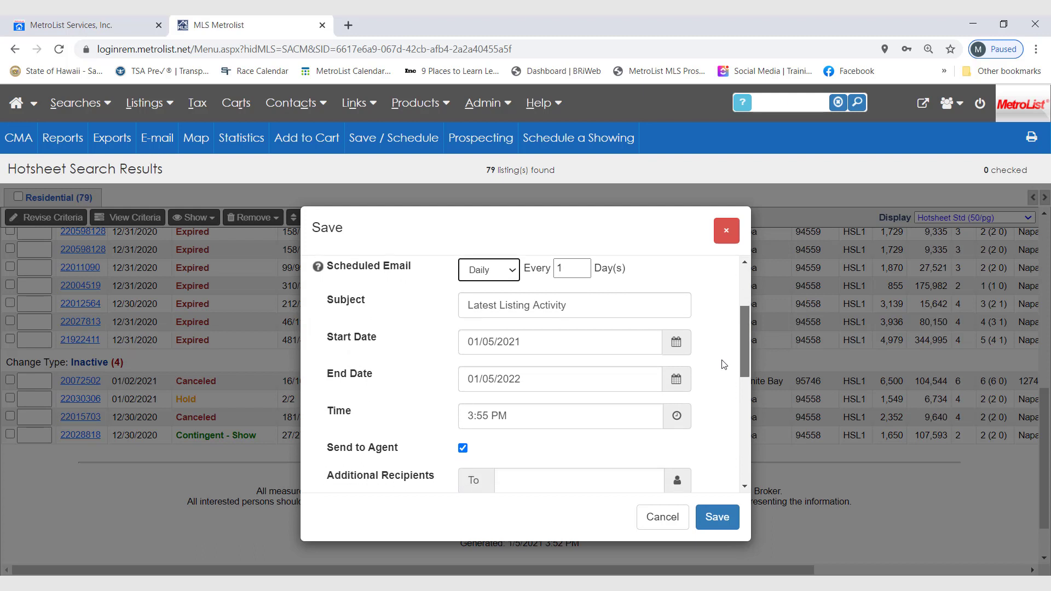
pyautogui.scroll(-2, 721, 364)
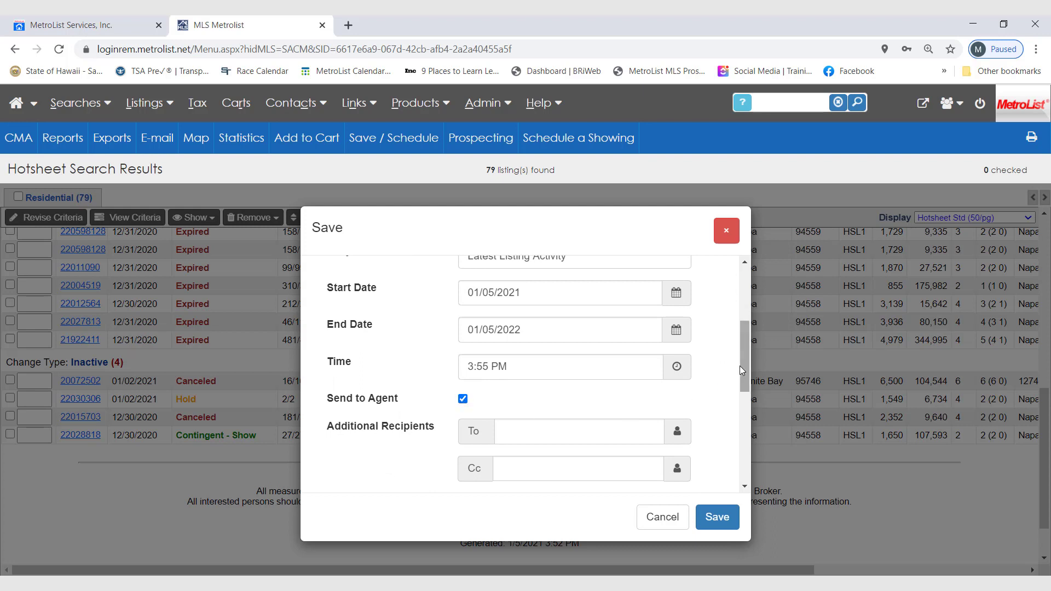
pyautogui.moveTo(740, 366); pyautogui.dragTo(737, 384)
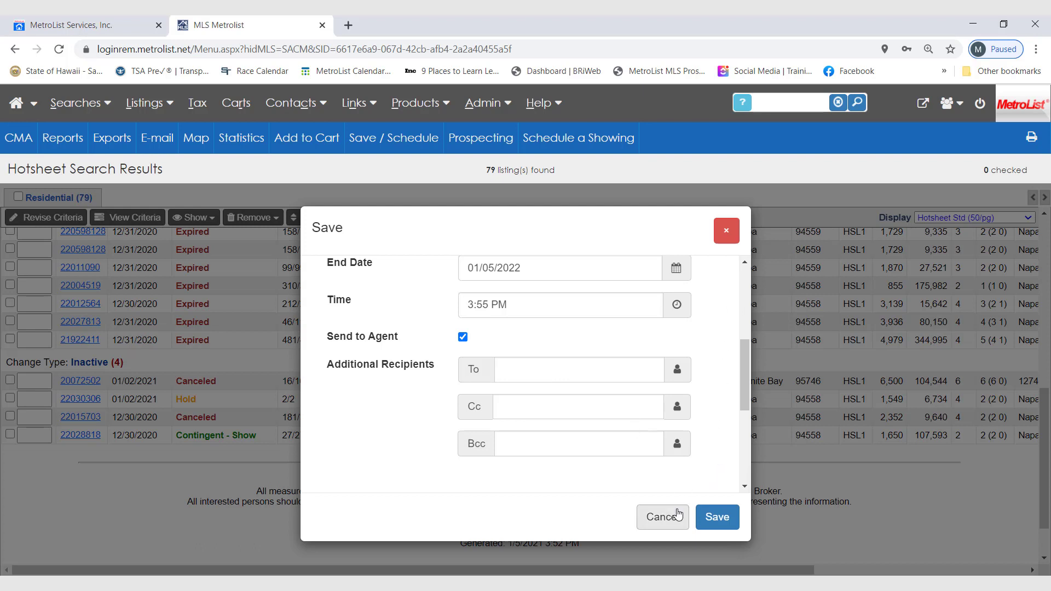
pyautogui.click(663, 516)
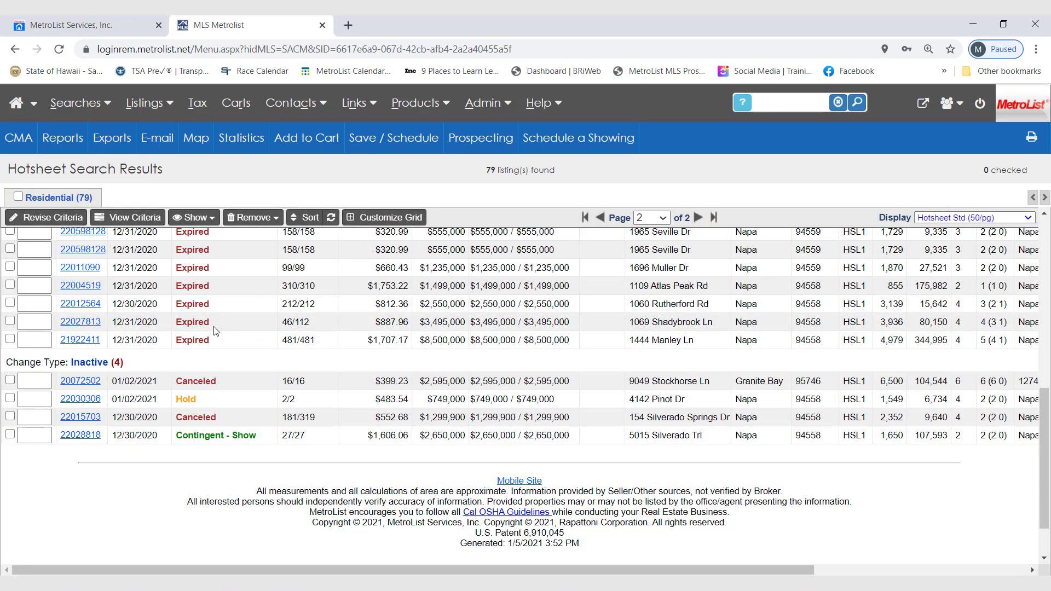
# Return from the hotsheet results to the search criteria for revision.
pyautogui.click(53, 219)
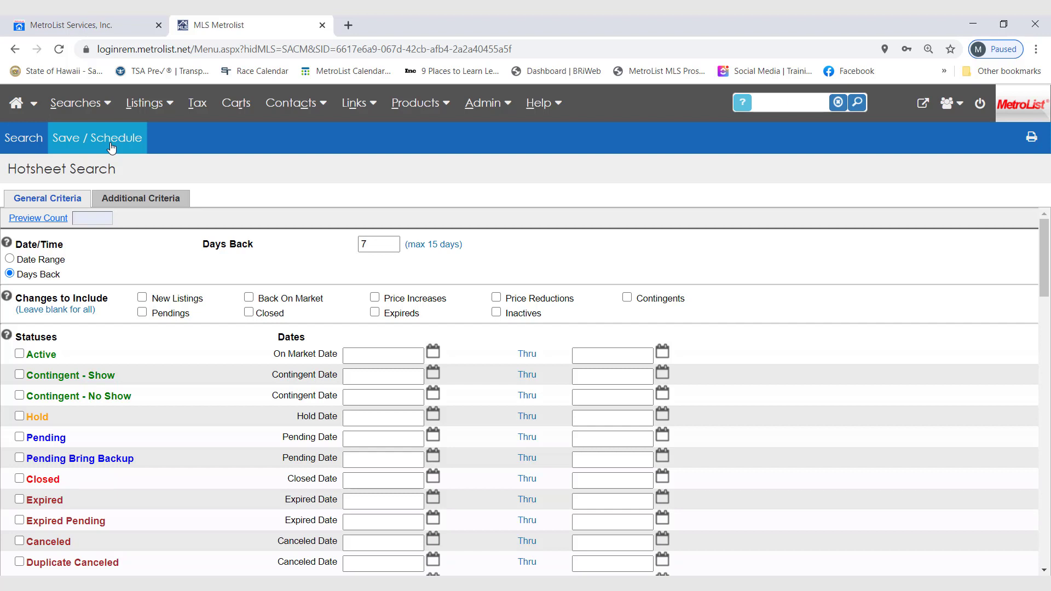
pyautogui.click(73, 110)
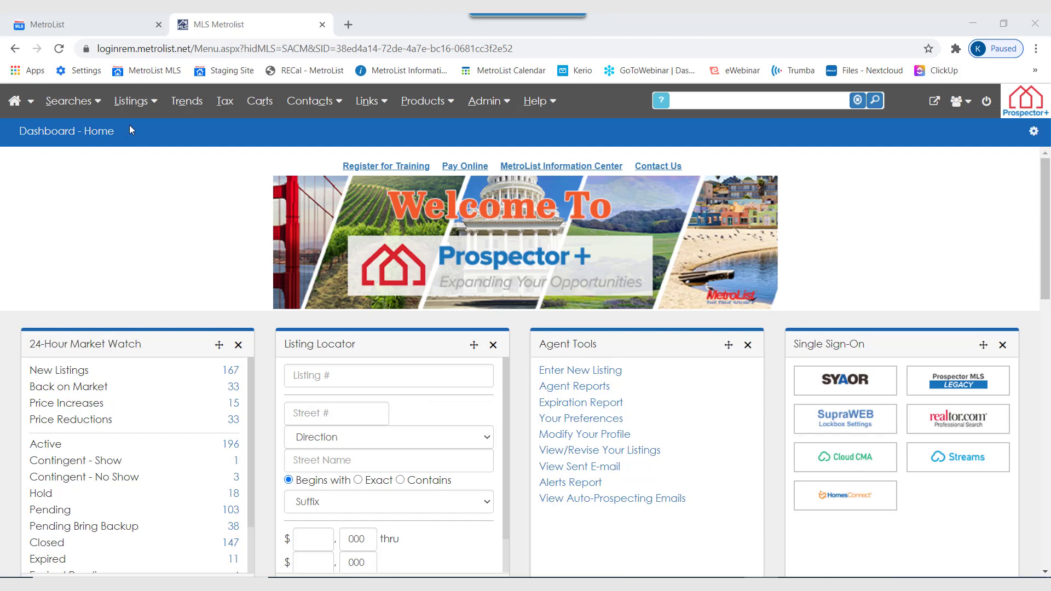
# Start entering a new listing and select Napa as the listing's county.
pyautogui.click(127, 104)
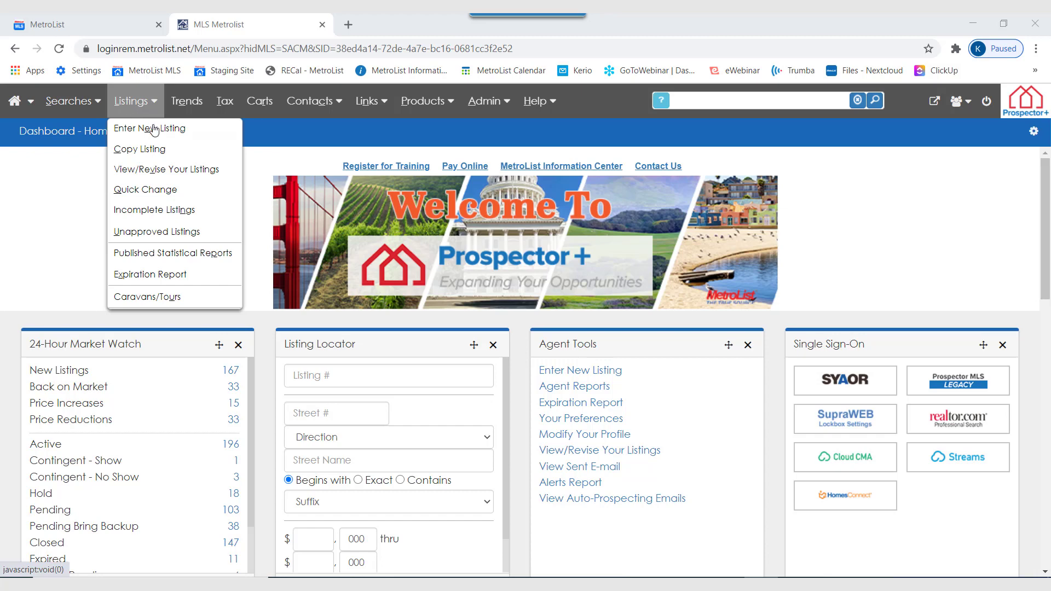
pyautogui.click(219, 135)
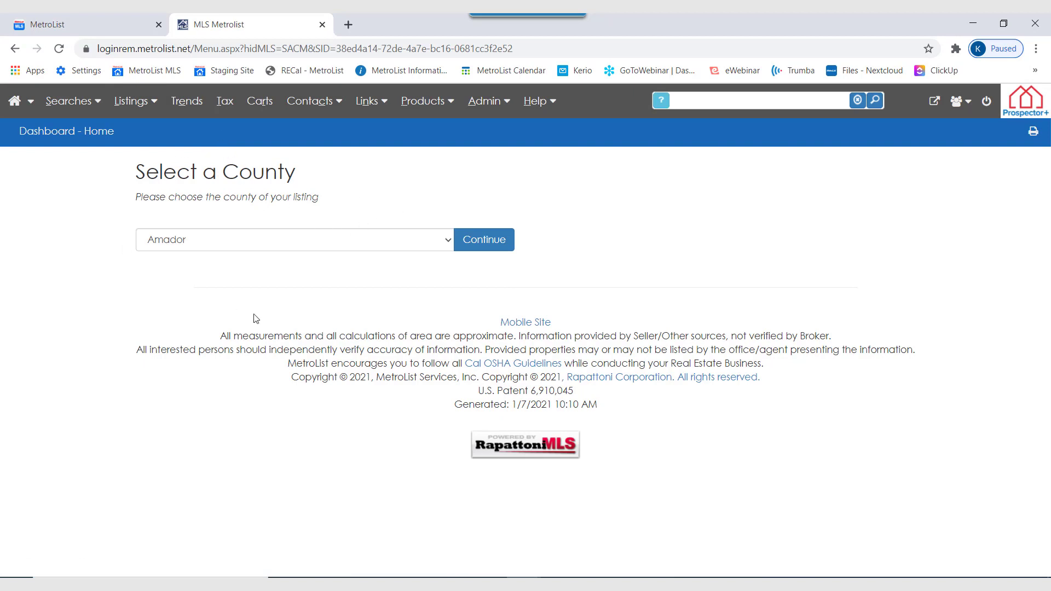
pyautogui.click(450, 240)
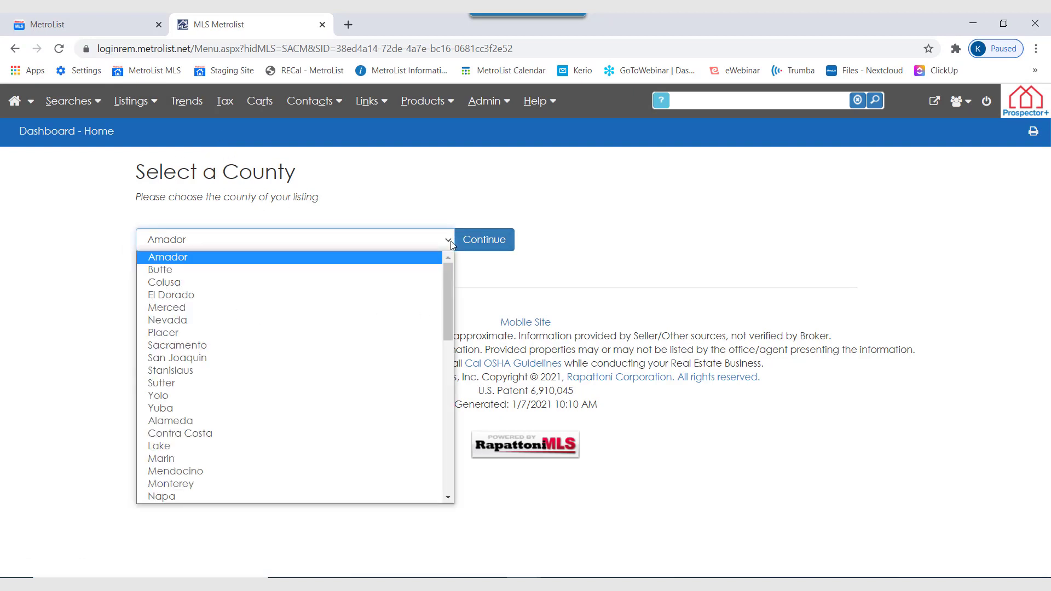
pyautogui.click(420, 497)
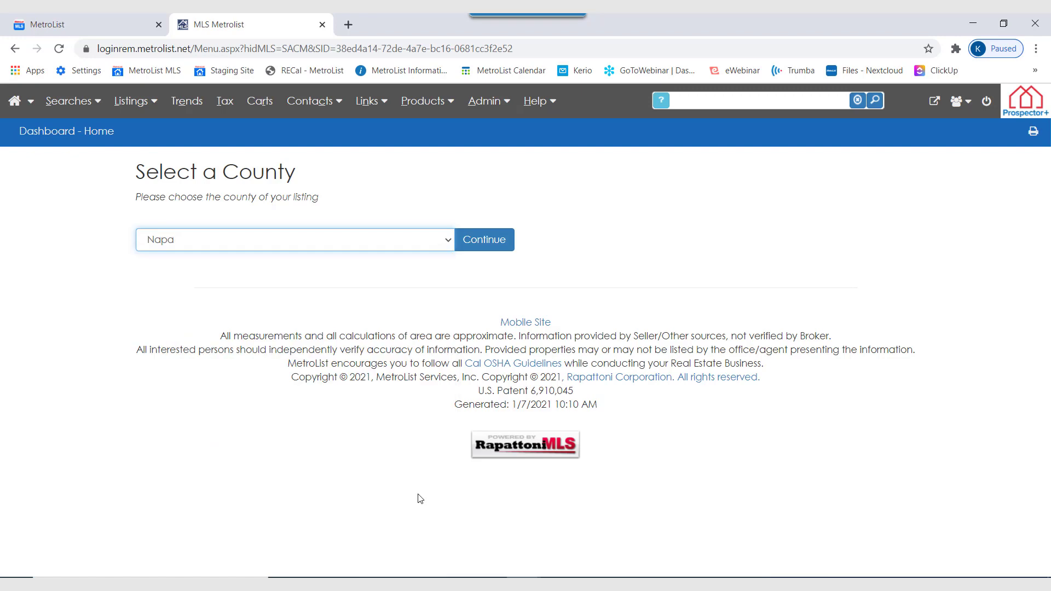
pyautogui.click(488, 251)
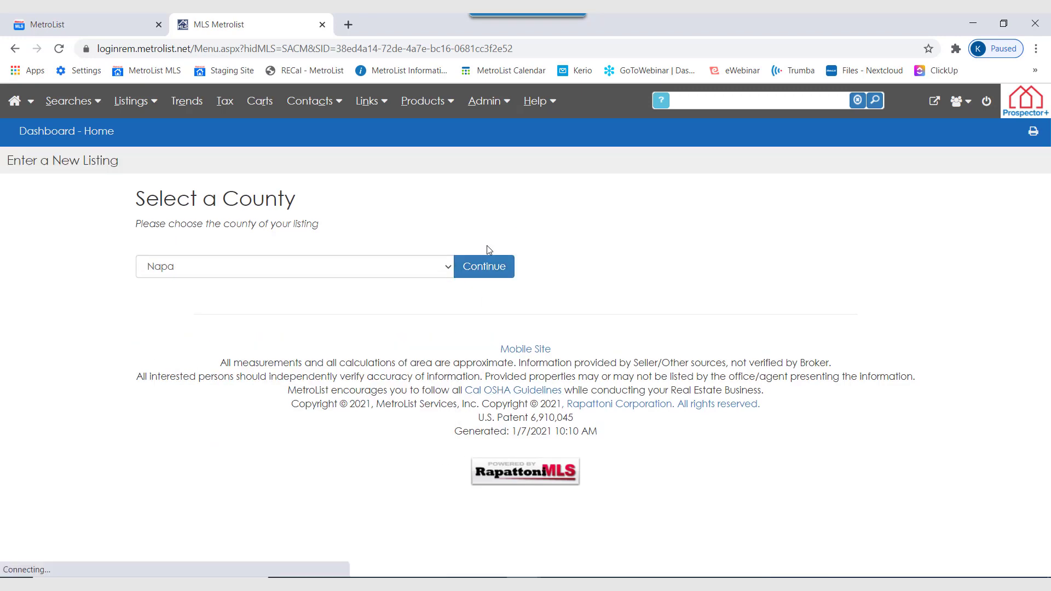
pyautogui.click(637, 208)
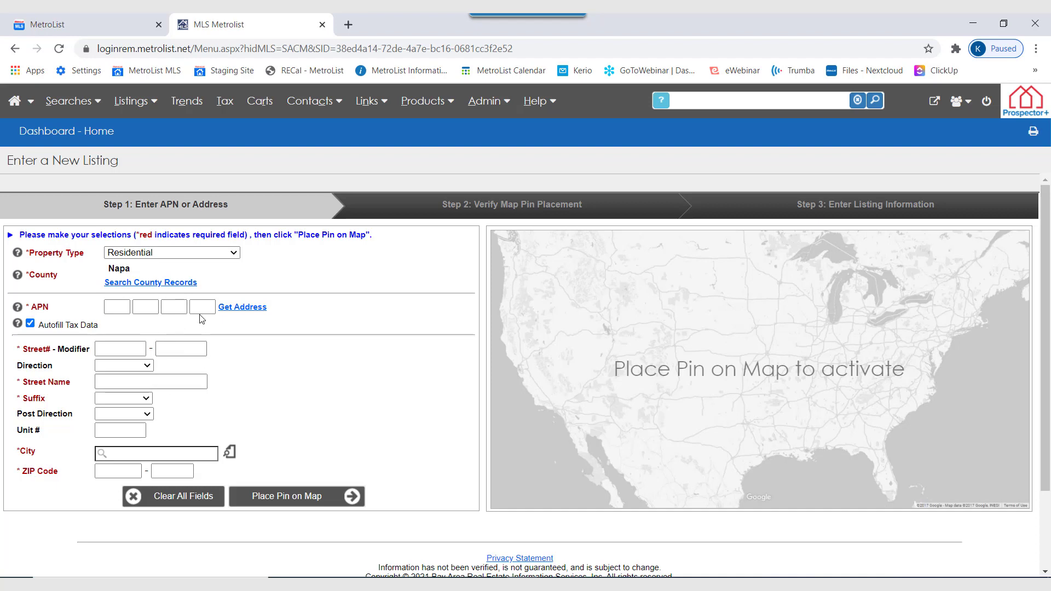
# Search the Napa county records by the property's street number, street name and suffix.
pyautogui.click(125, 285)
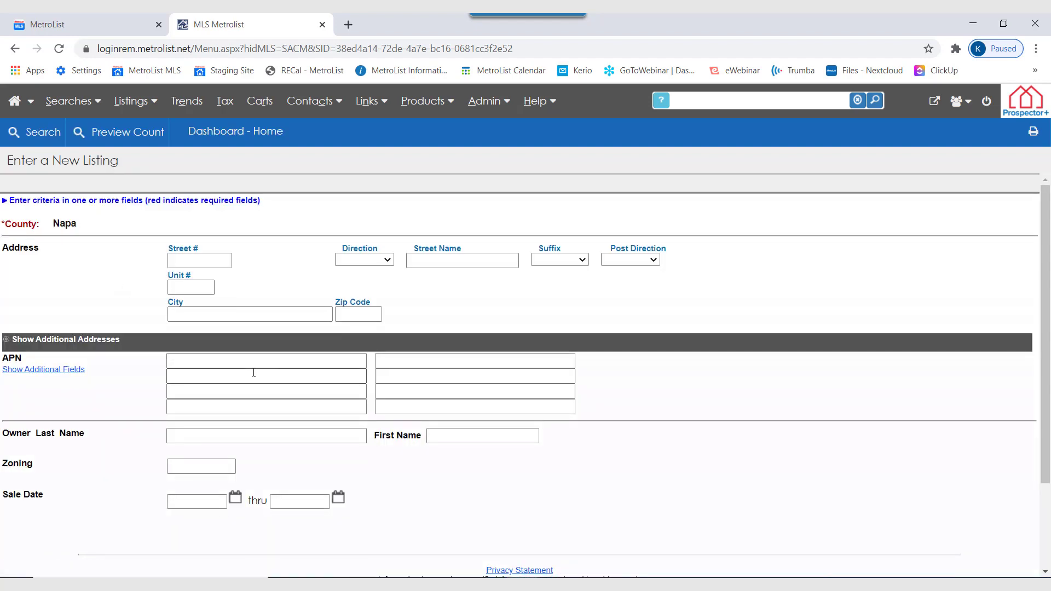
pyautogui.click(204, 260)
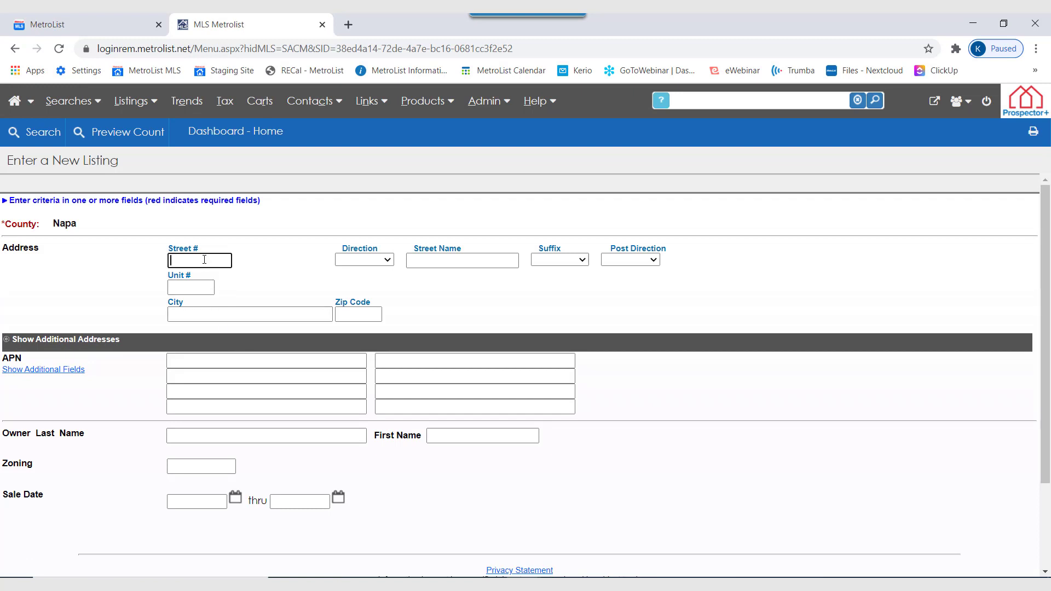
pyautogui.click(433, 259)
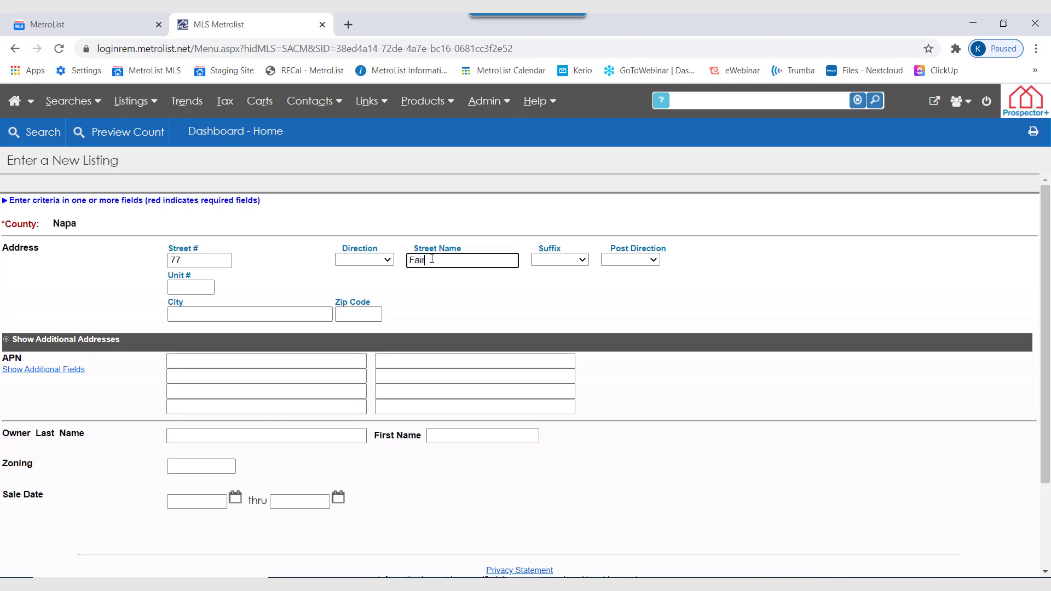
pyautogui.click(585, 261)
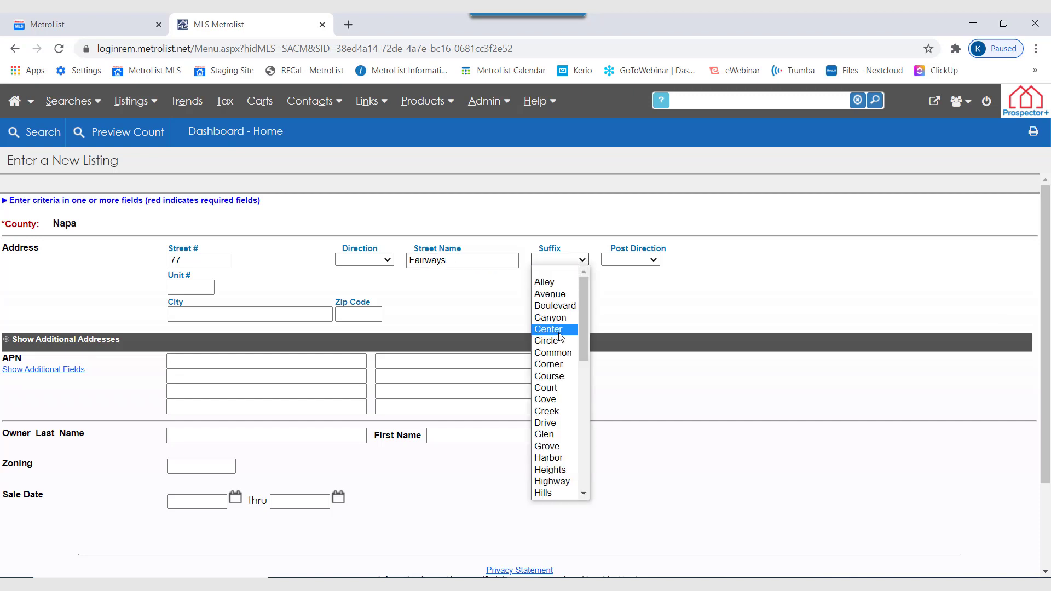
pyautogui.click(545, 423)
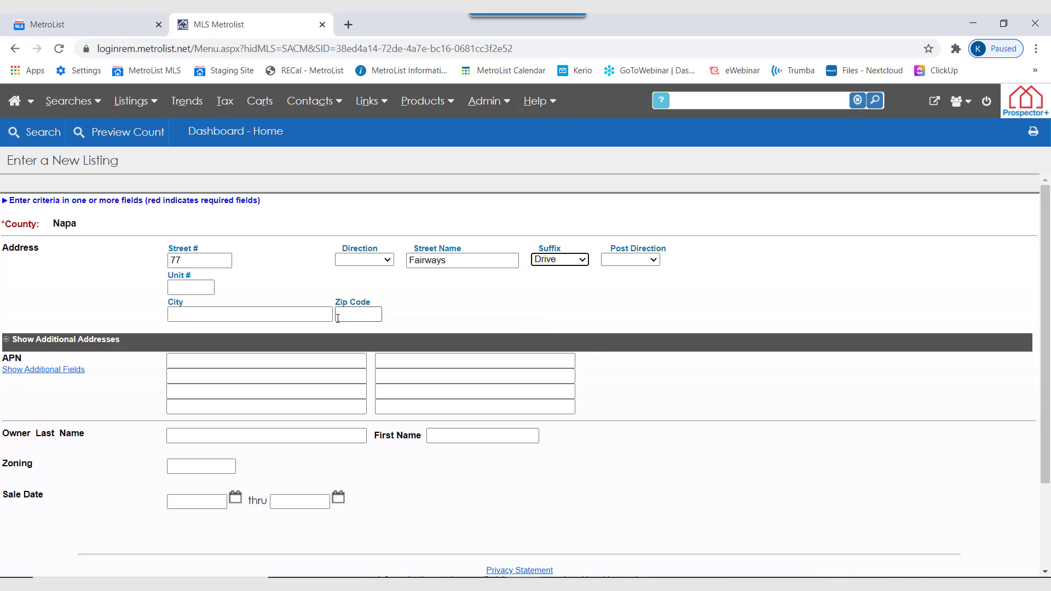
pyautogui.click(51, 142)
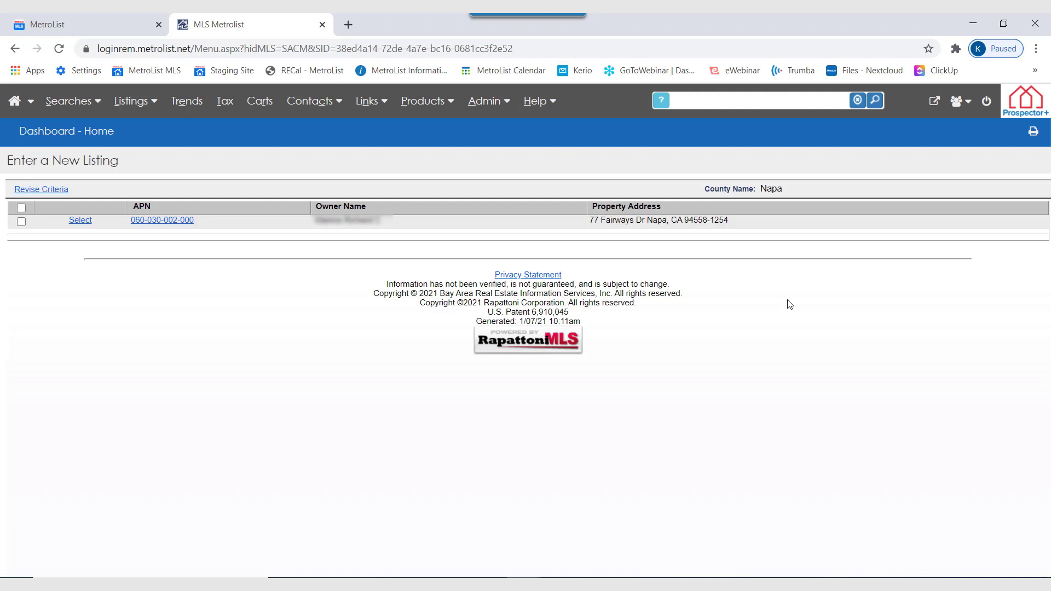
# Use the matching county record to place the listing's pin on the map, and continue to the listing input.
pyautogui.click(80, 220)
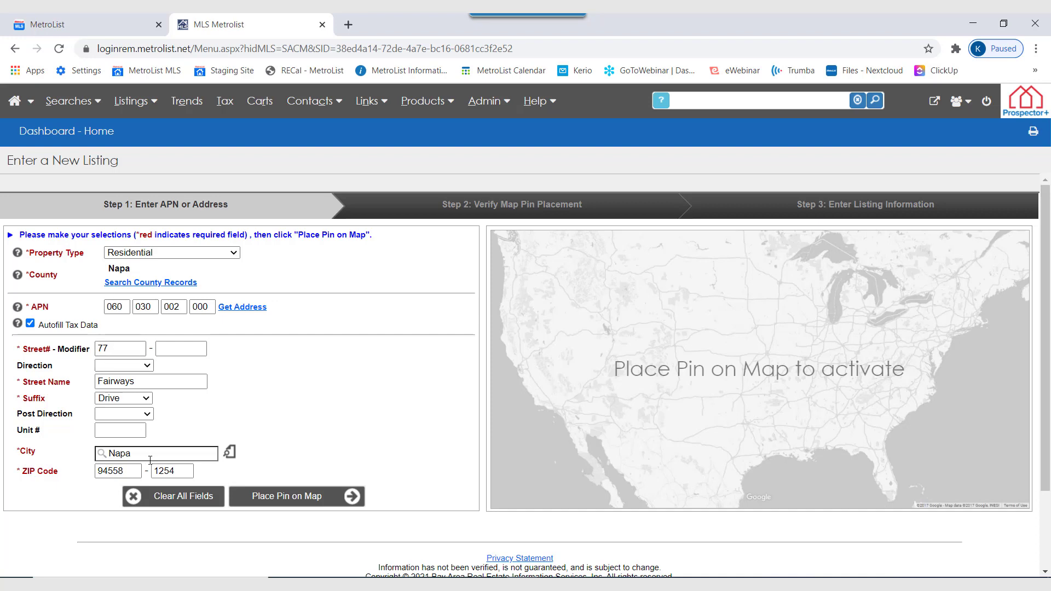
pyautogui.click(336, 504)
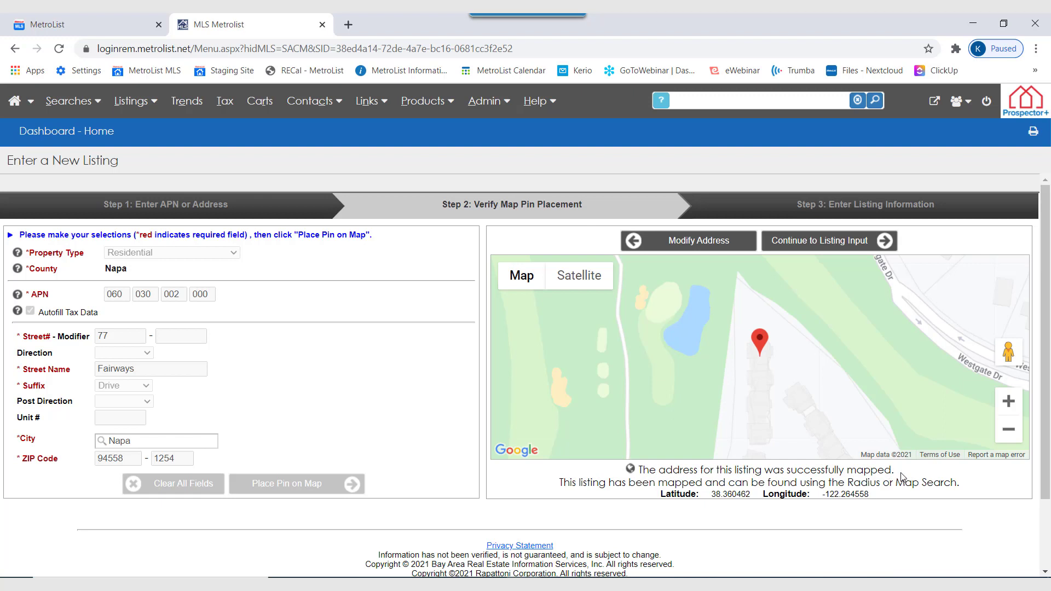
pyautogui.click(837, 245)
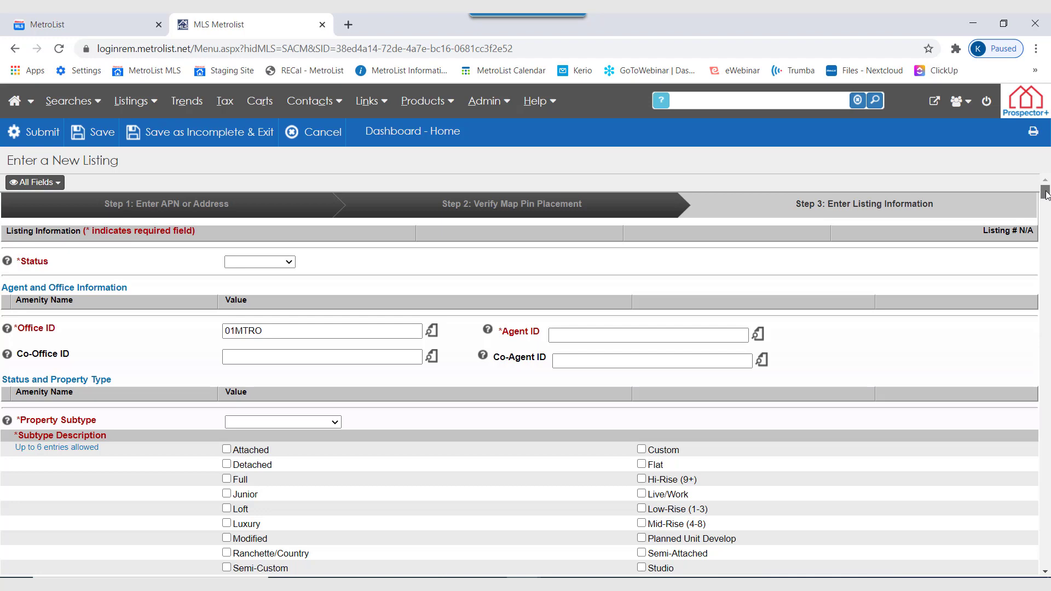
# Examine the new listing form's agent, status and property fields, then its room features, levels, construction, foundation and roof sections.
pyautogui.moveTo(1045, 194); pyautogui.dragTo(1048, 235)
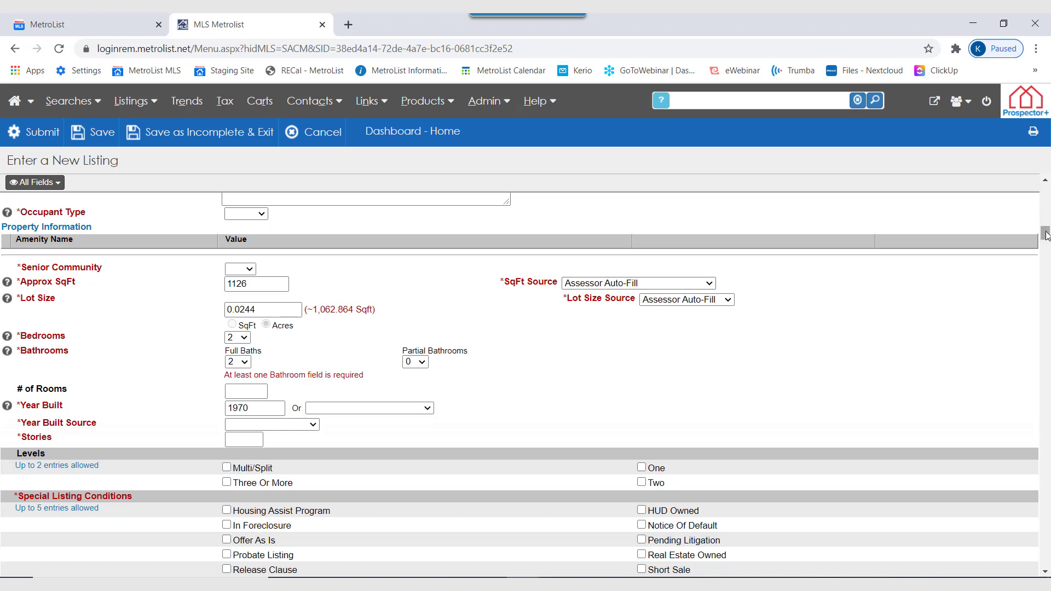
pyautogui.moveTo(1046, 236); pyautogui.dragTo(1047, 314)
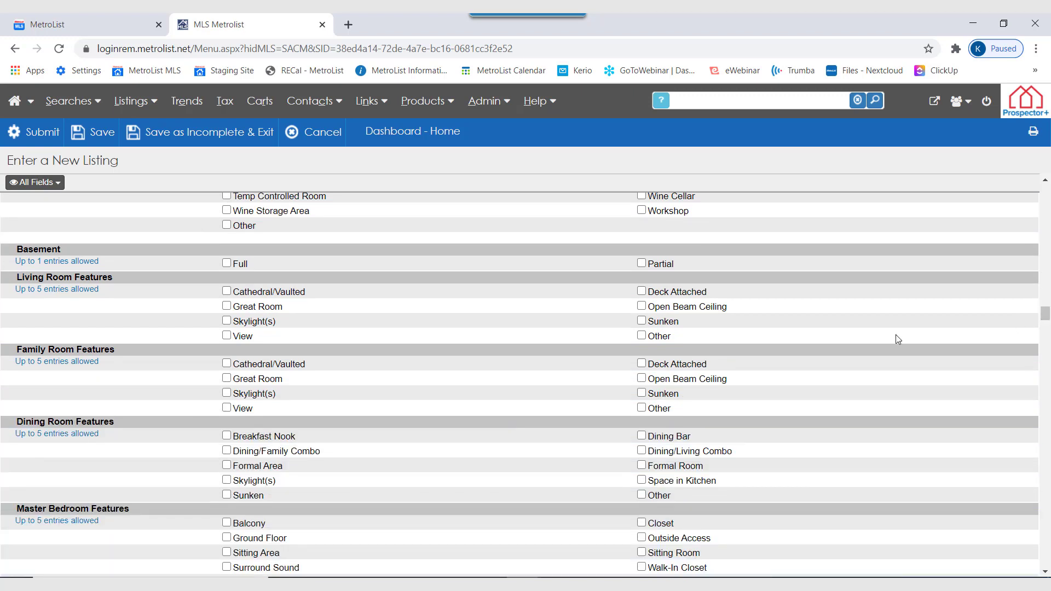
pyautogui.scroll(-7, 146, 394)
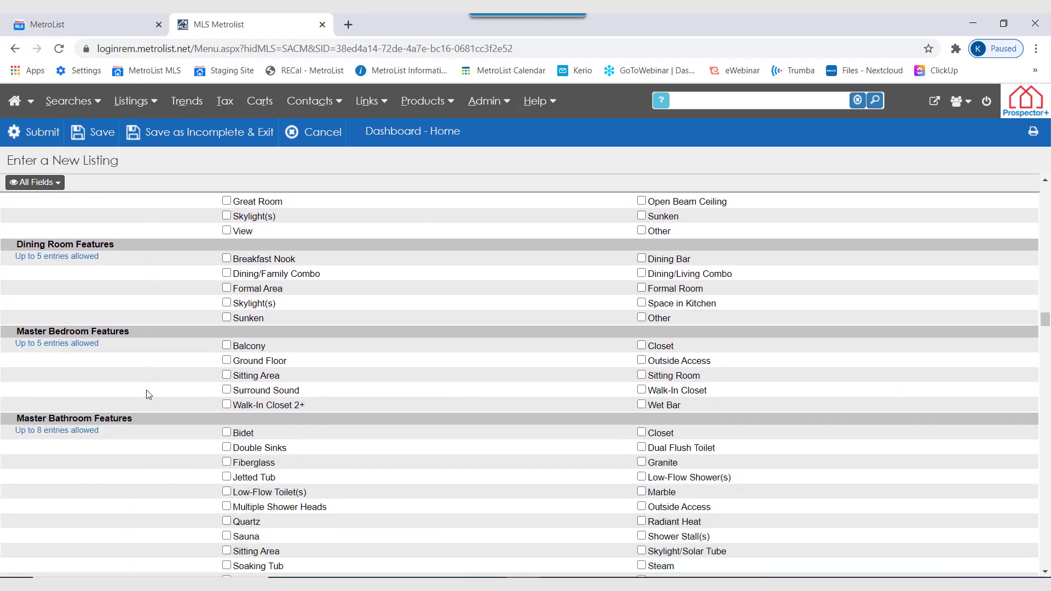
pyautogui.scroll(-6, 153, 406)
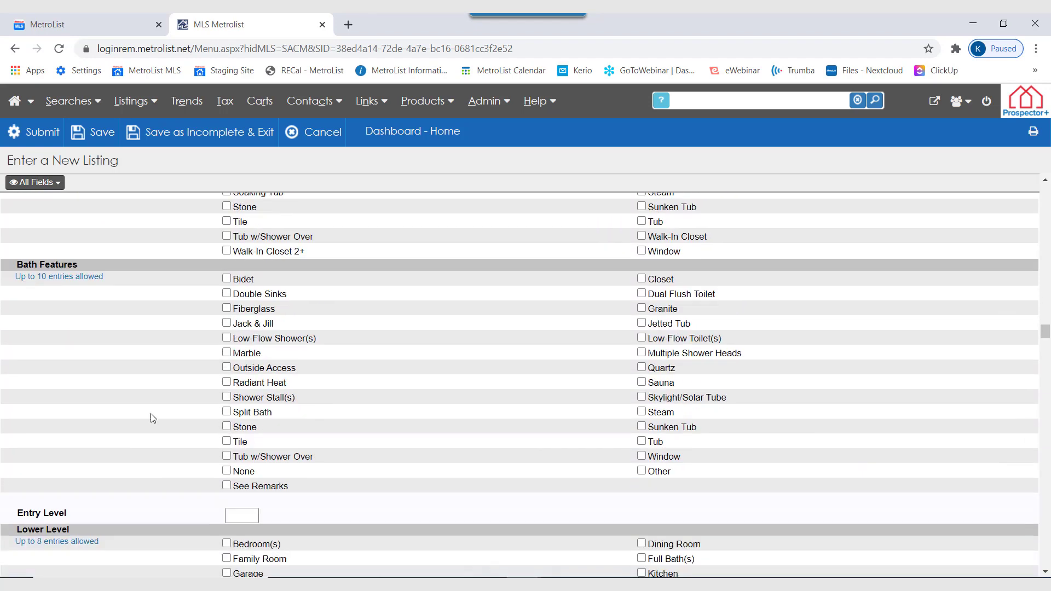
pyautogui.scroll(-3, 153, 420)
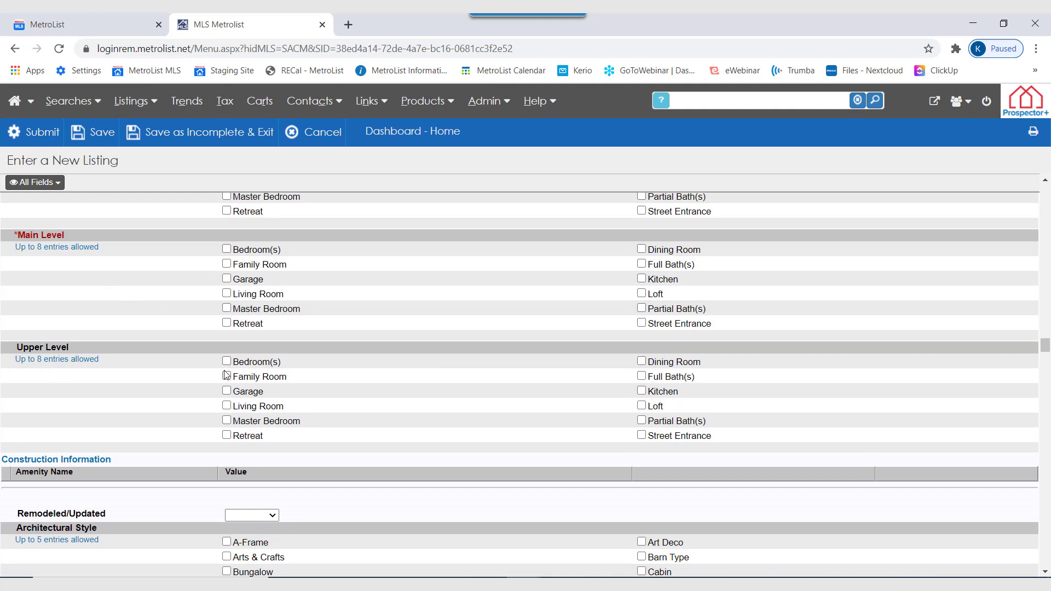
pyautogui.scroll(-4, 169, 356)
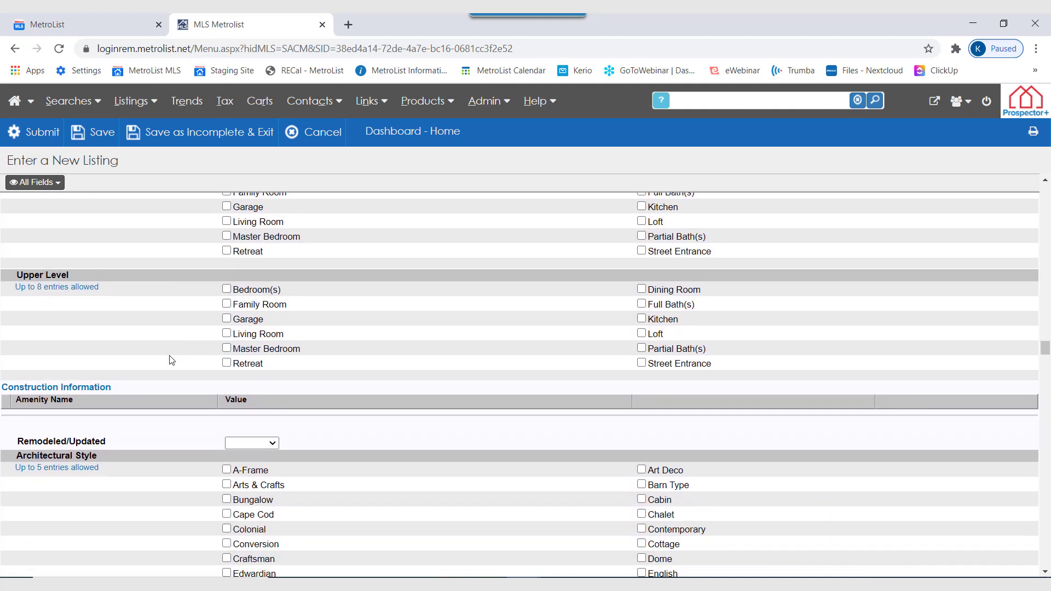
pyautogui.scroll(-10, 170, 362)
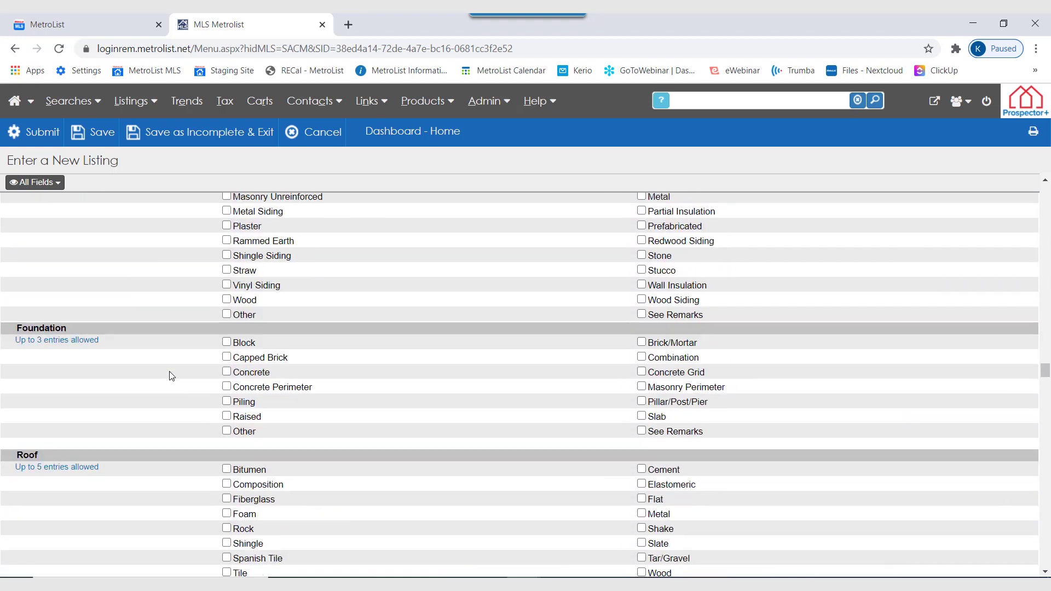
pyautogui.scroll(-2, 171, 377)
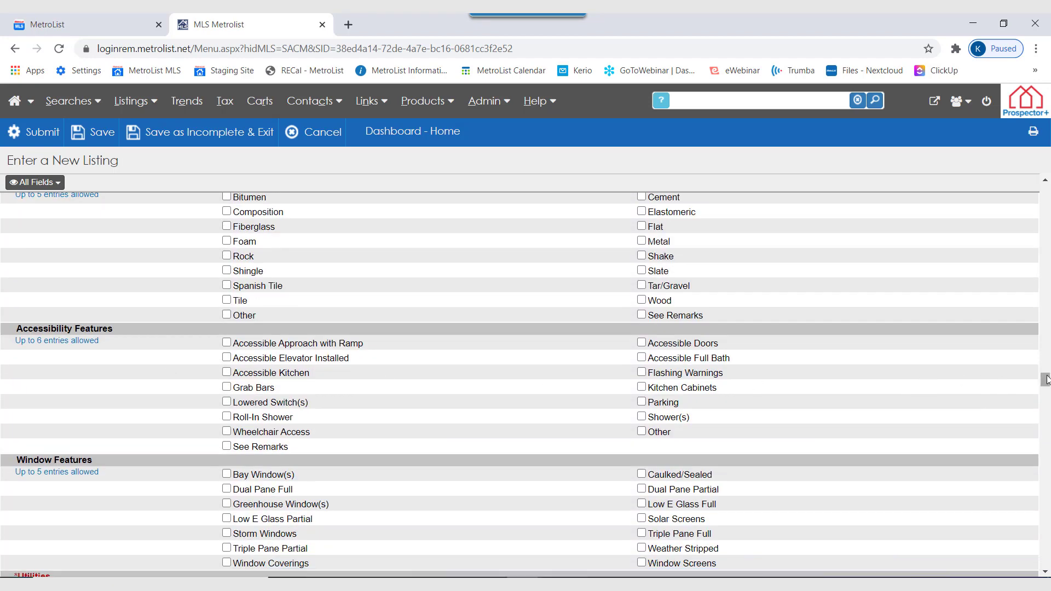
# Examine the form's utilities, security, equipment, land use, road and frontage sections, and the options for showing all or only required fields.
pyautogui.scroll(-1, 1046, 381)
pyautogui.moveTo(1046, 382); pyautogui.dragTo(1046, 397)
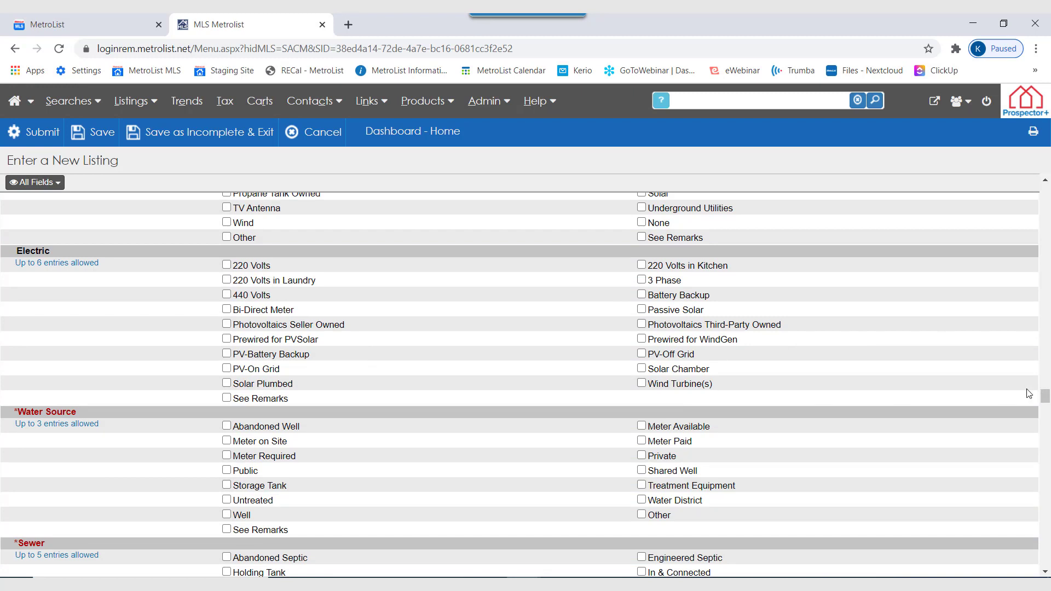
pyautogui.moveTo(1046, 397); pyautogui.dragTo(1048, 411)
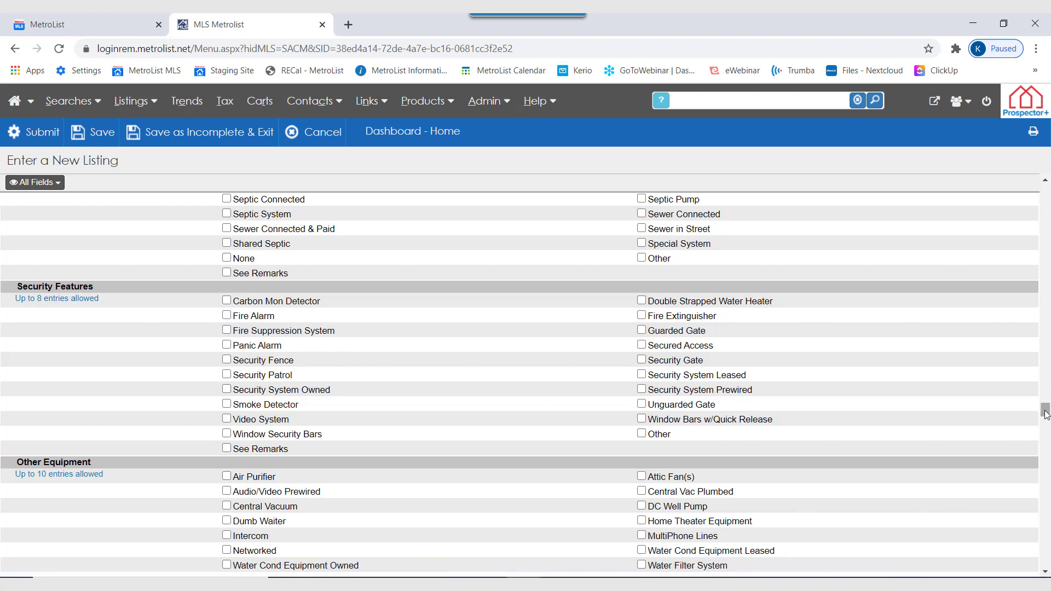
pyautogui.moveTo(1046, 414); pyautogui.dragTo(1047, 471)
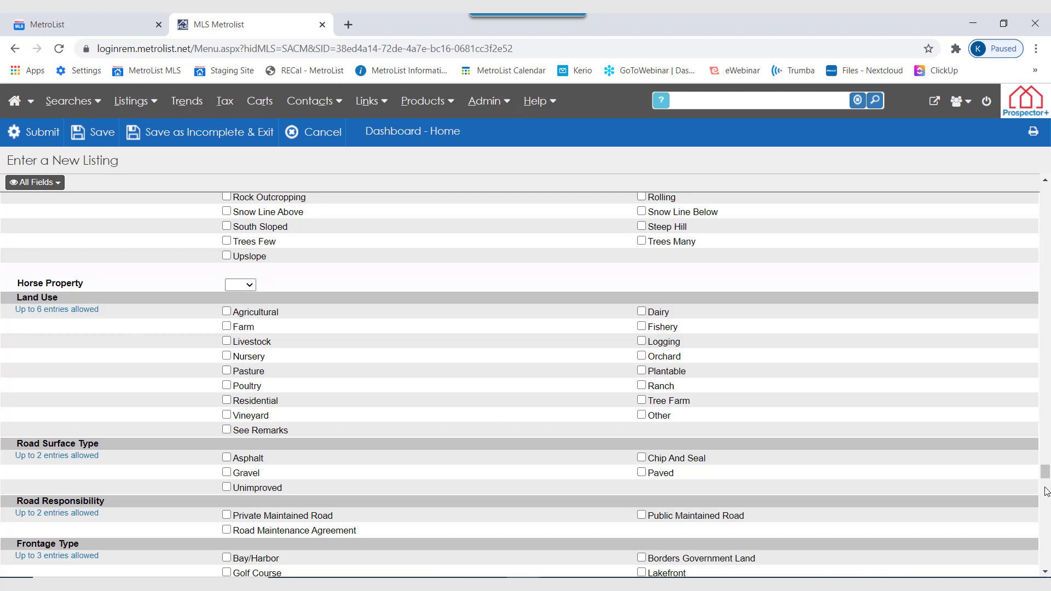
pyautogui.moveTo(1046, 474); pyautogui.dragTo(1046, 478)
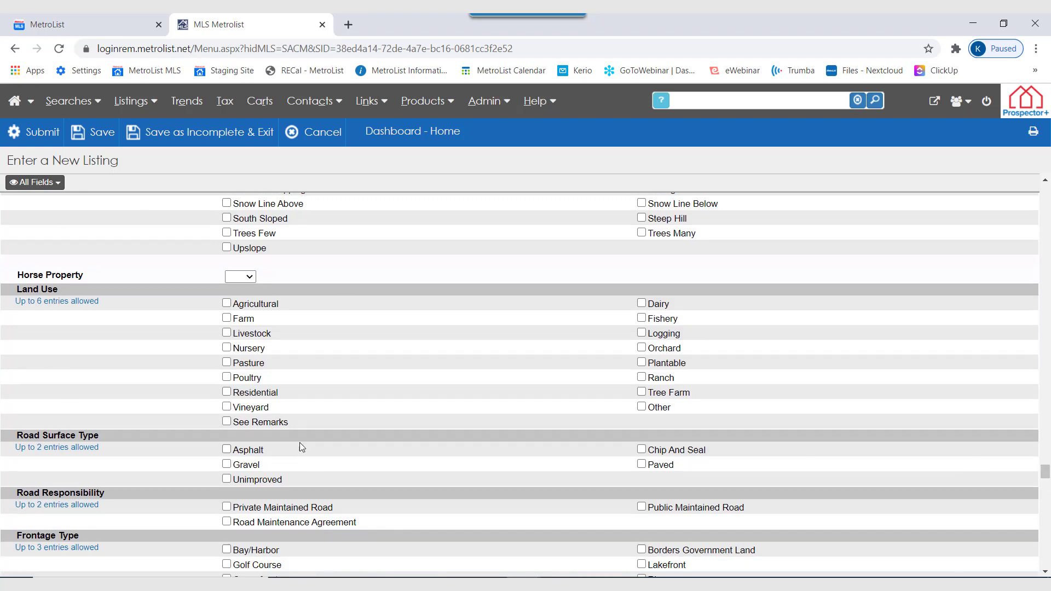
pyautogui.scroll(-2, 296, 438)
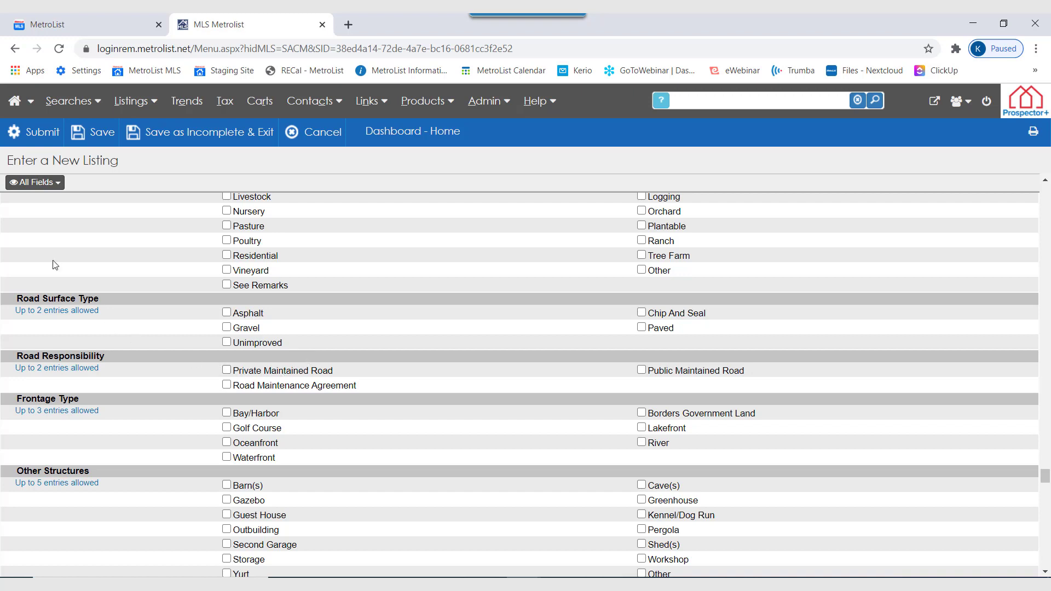
pyautogui.click(33, 182)
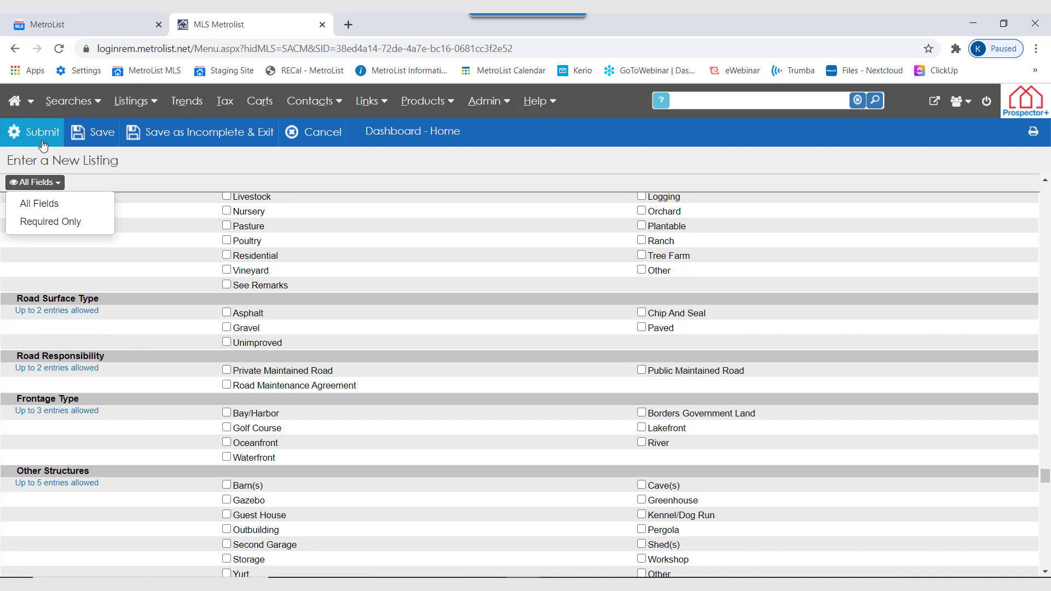
# Leave the new listing form, open View/Revise Your Listings, and start revising the active residential listing.
pyautogui.click(17, 101)
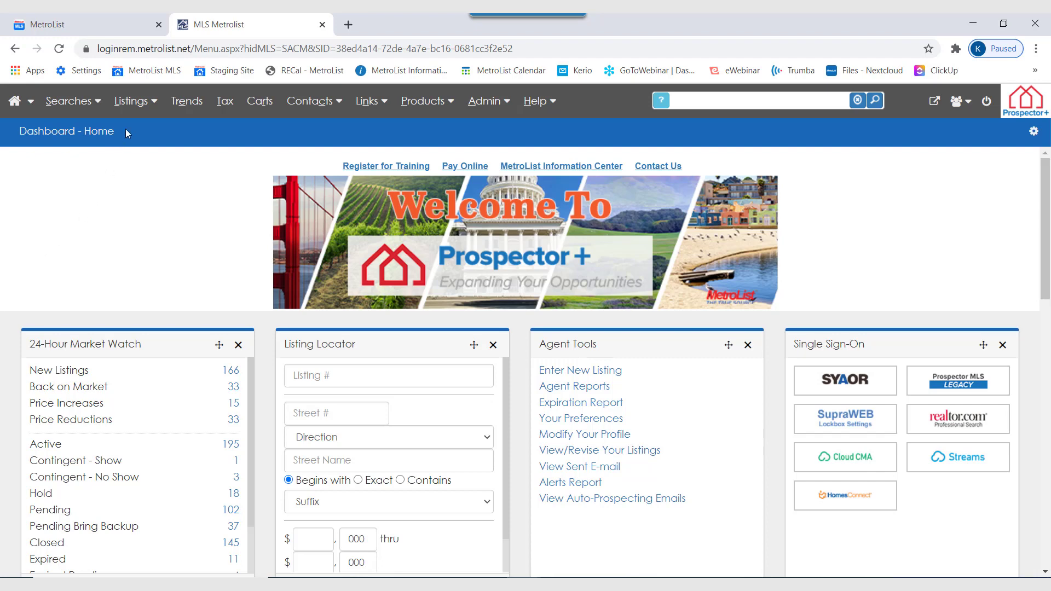
pyautogui.moveTo(136, 112)
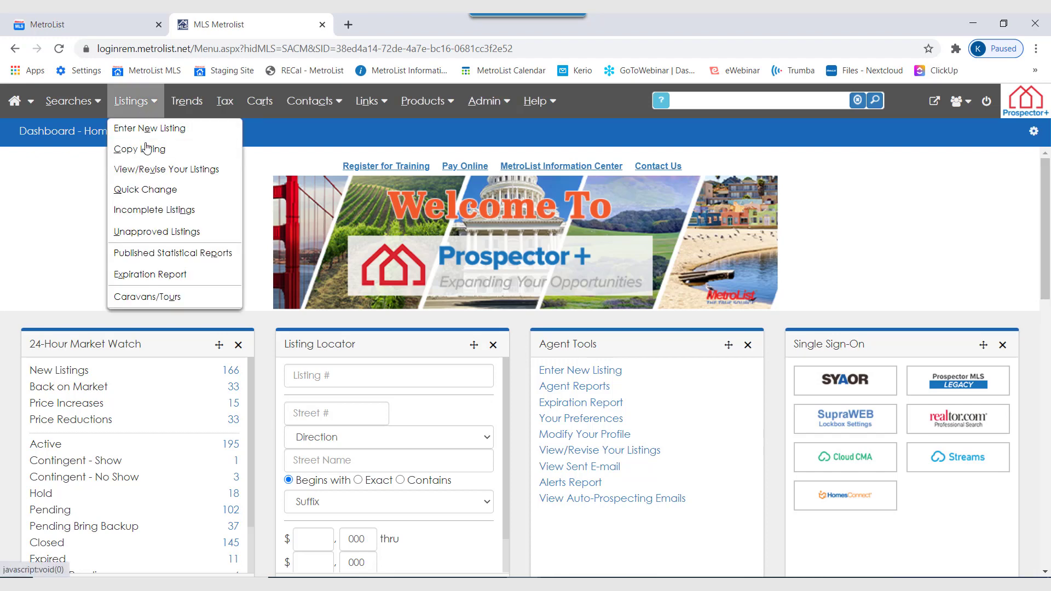
pyautogui.click(226, 173)
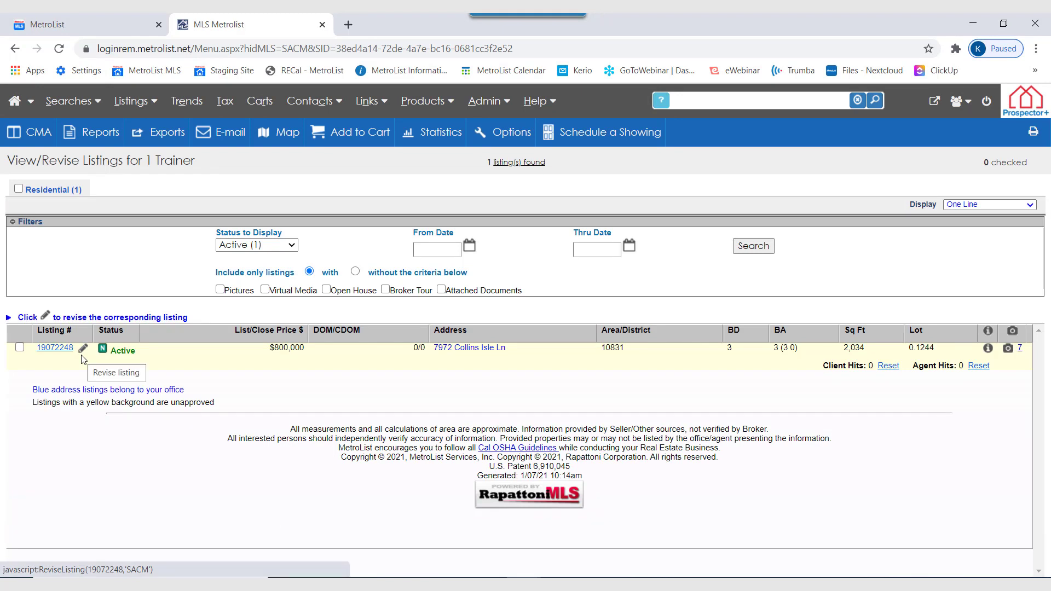
pyautogui.click(137, 104)
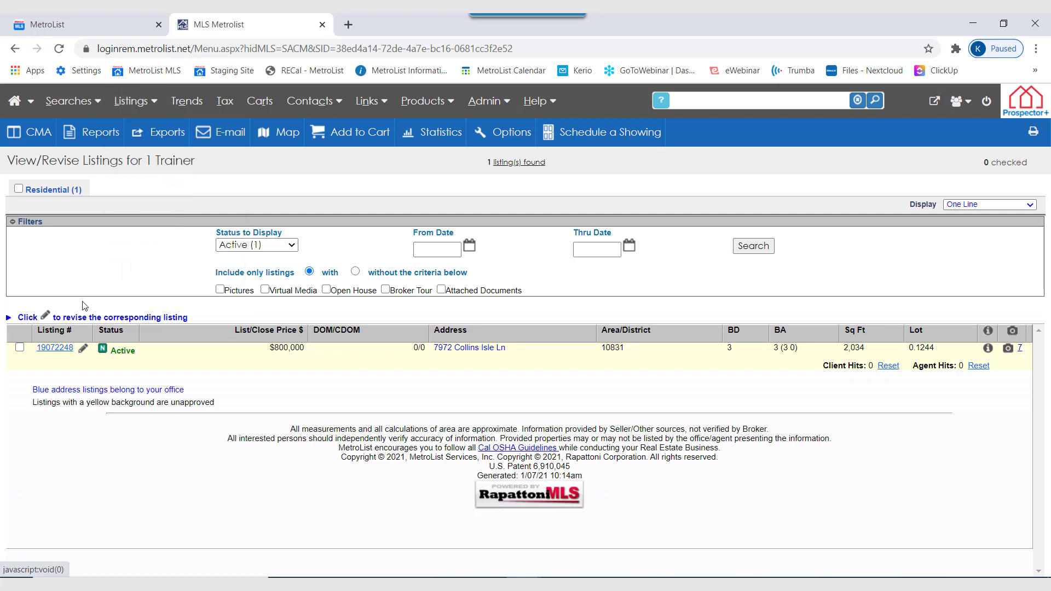
pyautogui.click(83, 349)
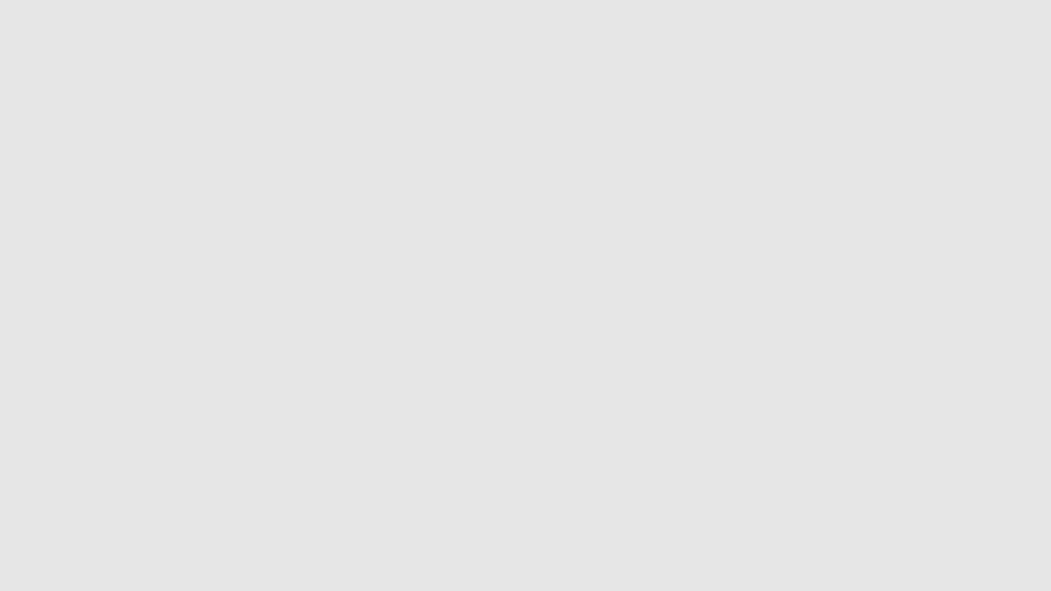
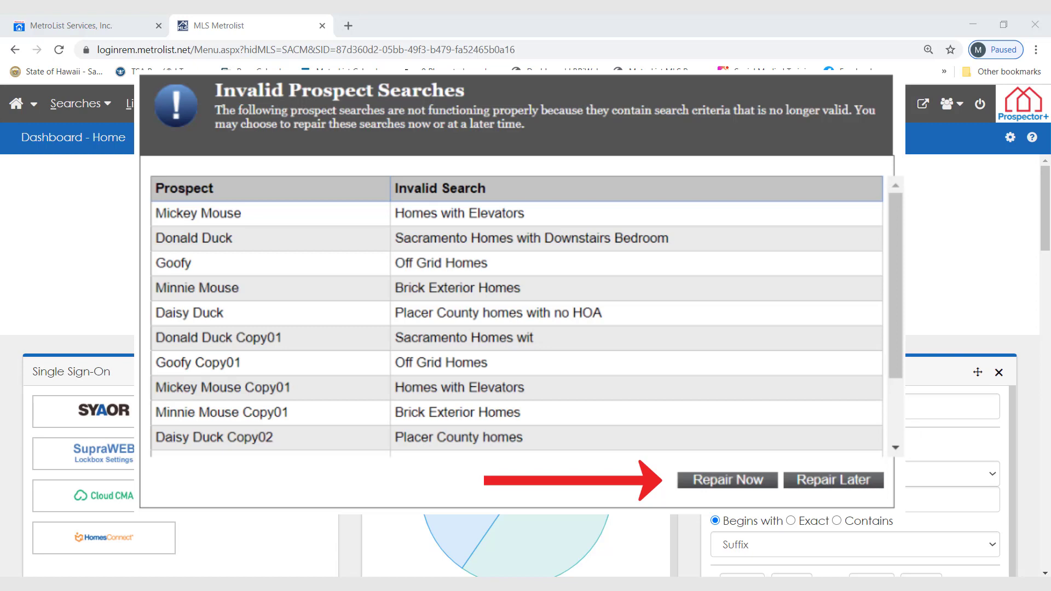
# Open the Contacts/Prospects list and show only the contacts in the 2021 Copy group.
pyautogui.click(314, 99)
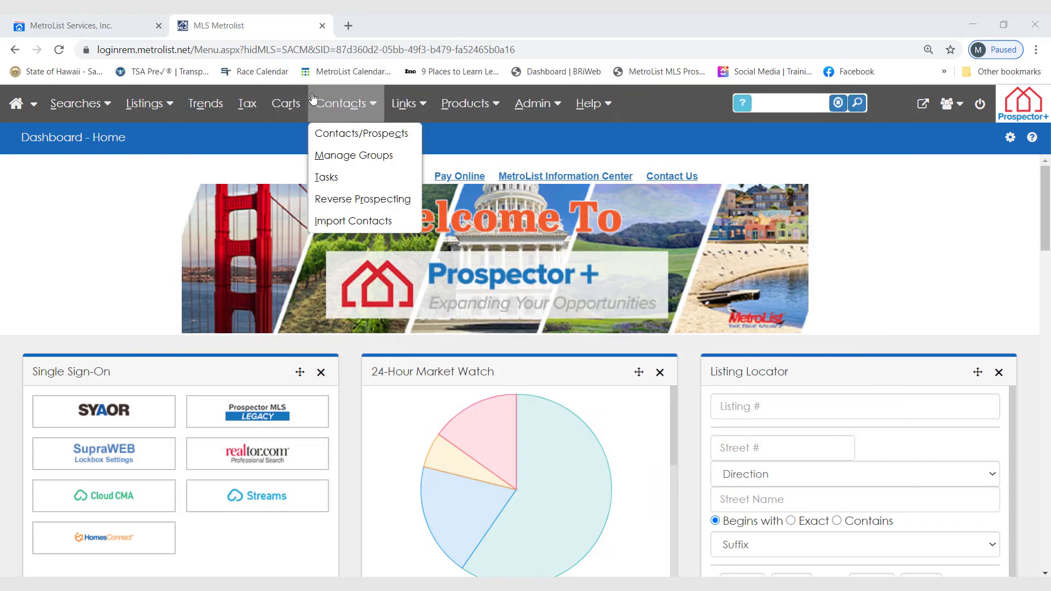
pyautogui.click(360, 136)
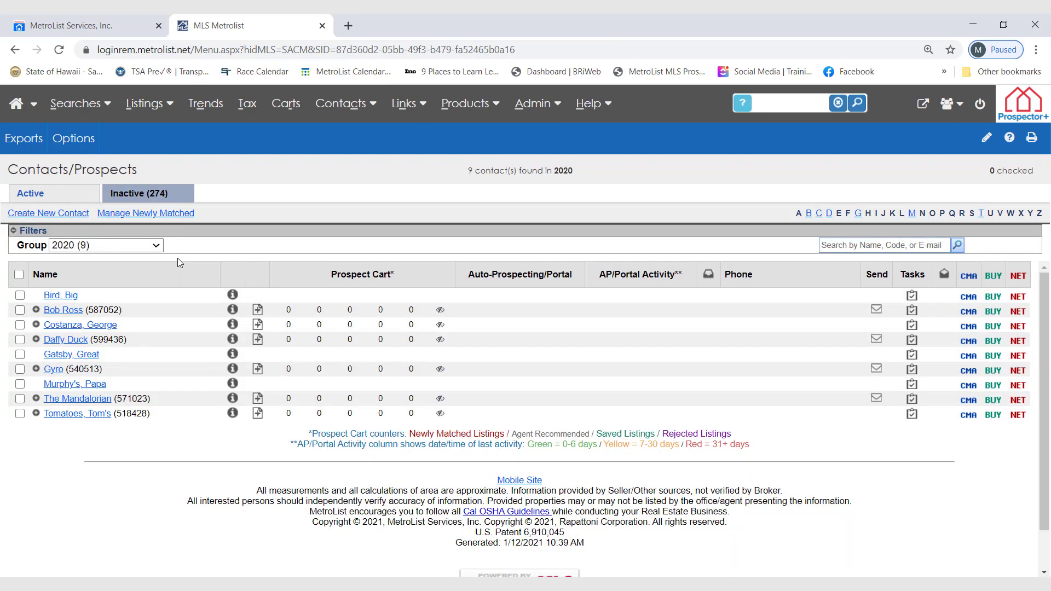
pyautogui.click(160, 246)
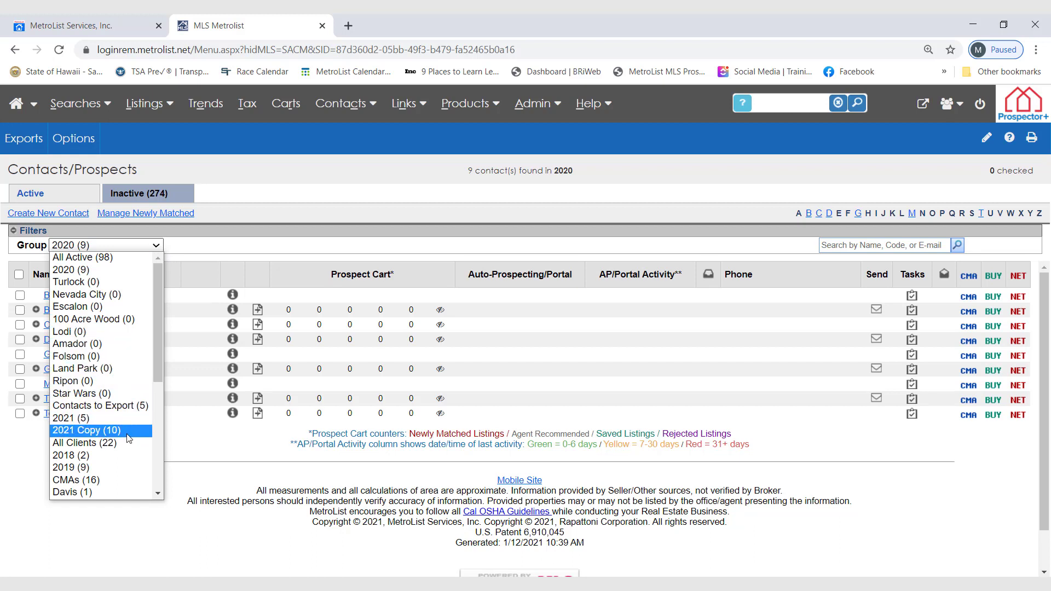
pyautogui.click(98, 430)
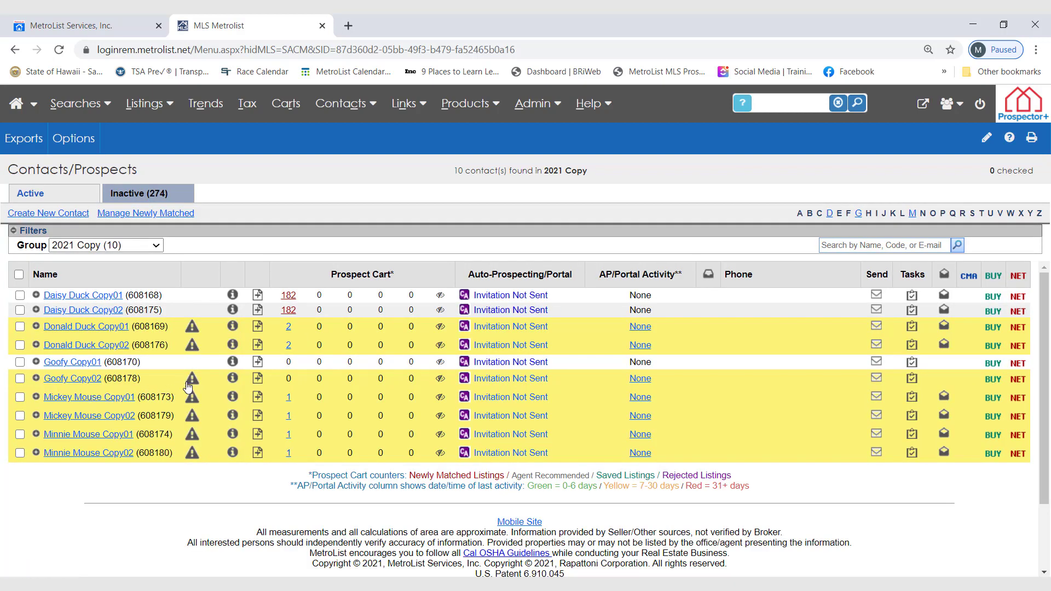
# Expand the flagged prospect holding the invalid Off Grid Homes search and repair that search.
pyautogui.moveTo(188, 387)
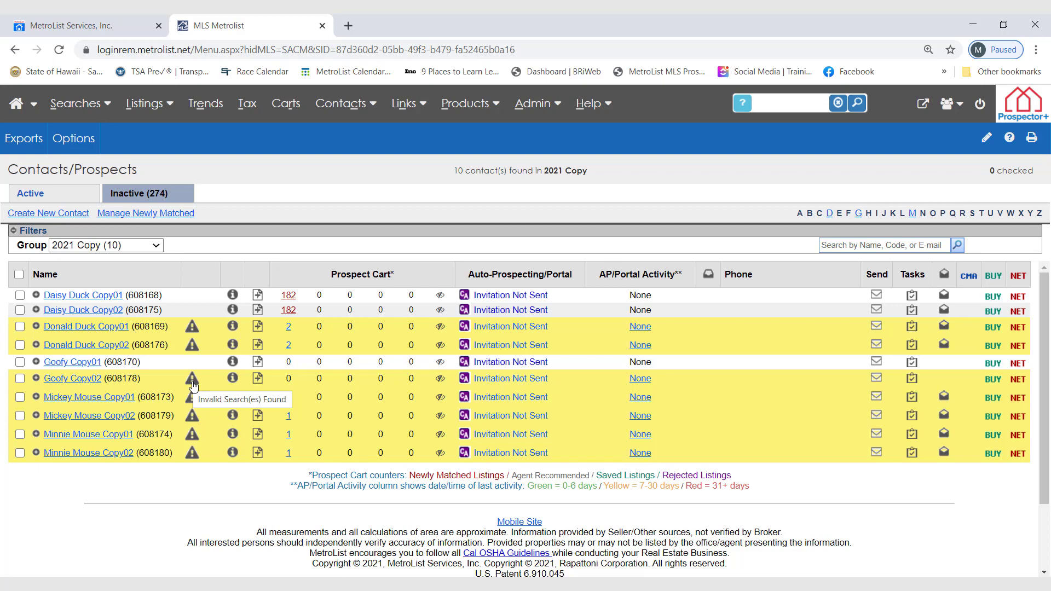
pyautogui.click(193, 383)
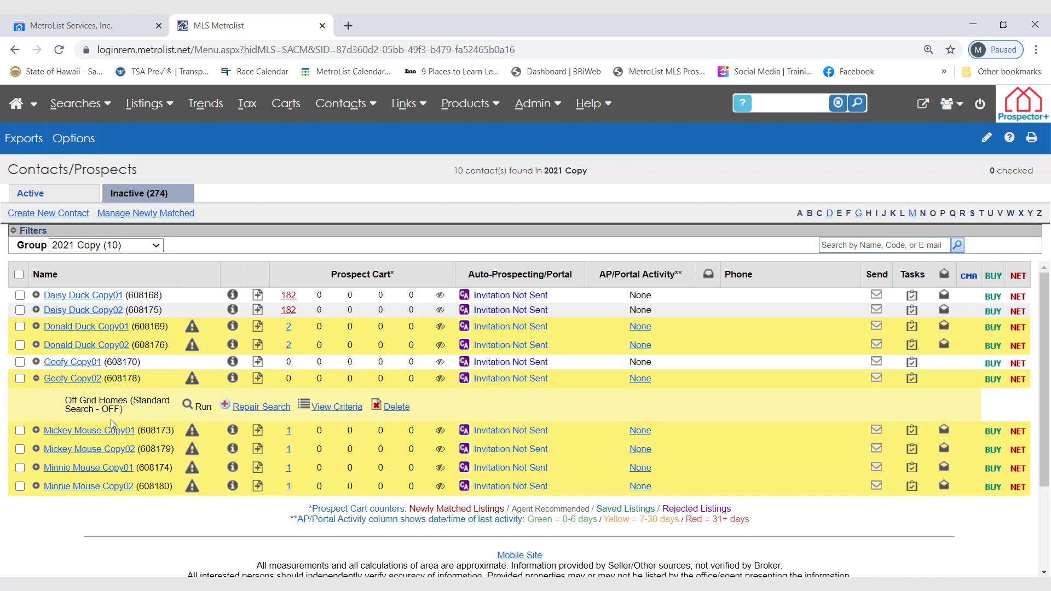
pyautogui.click(254, 413)
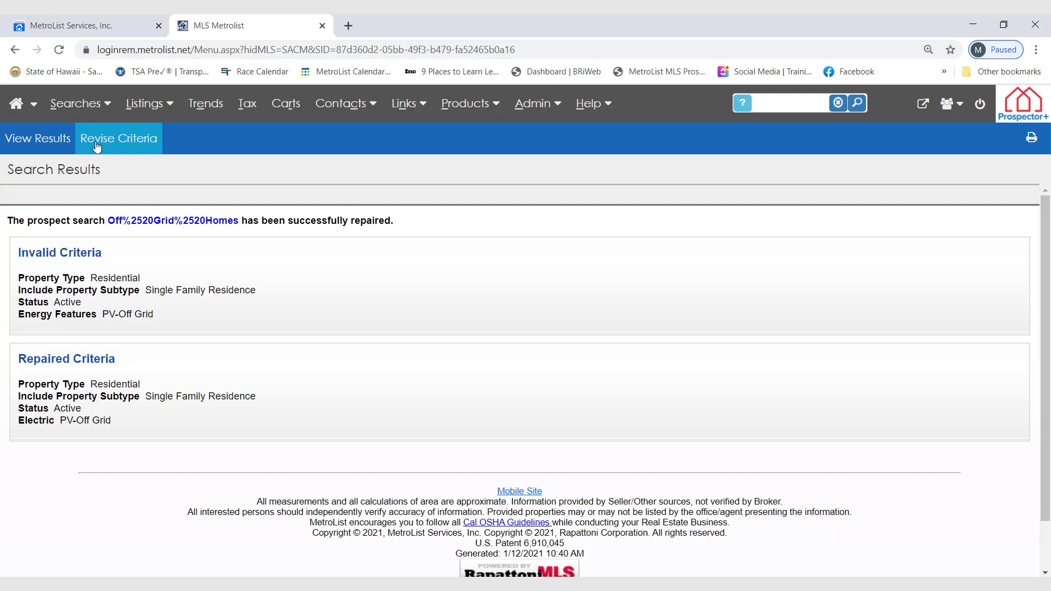
# Return to the Contacts/Prospects list and open the newly matched listings of the first prospect in the group.
pyautogui.click(337, 106)
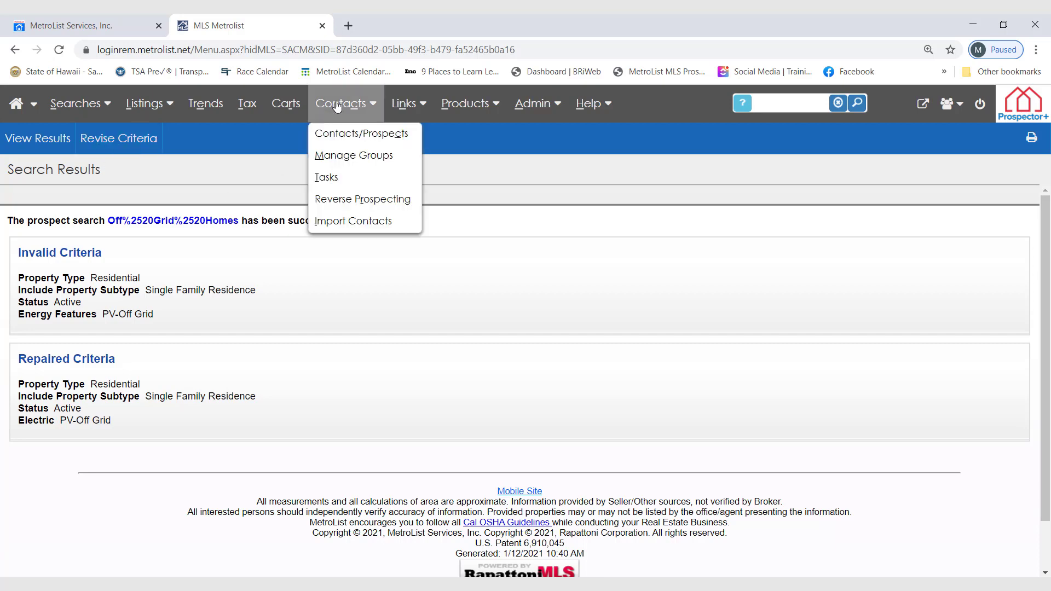
pyautogui.click(343, 140)
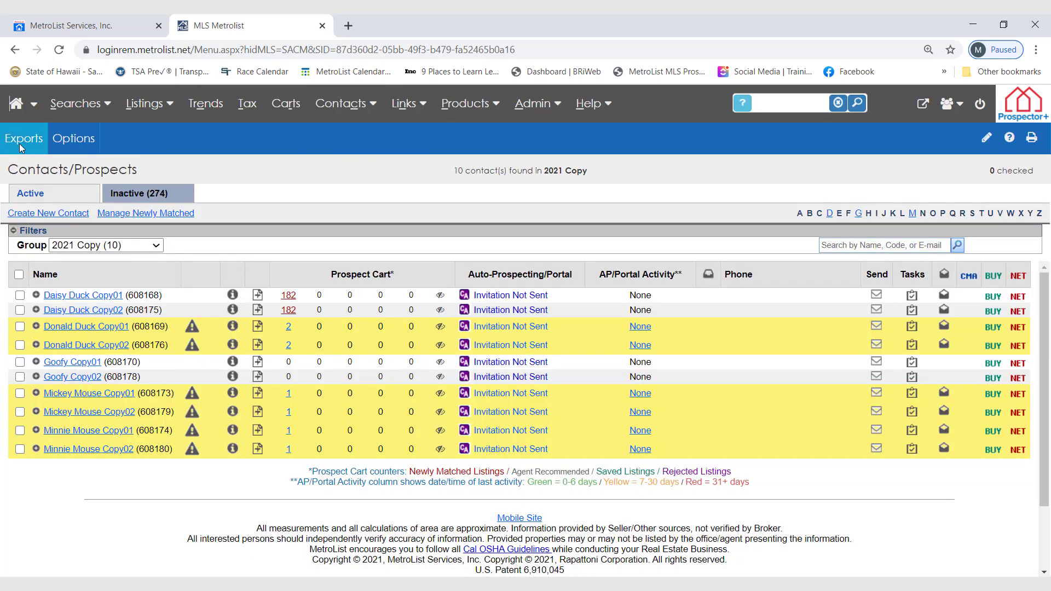
pyautogui.click(289, 298)
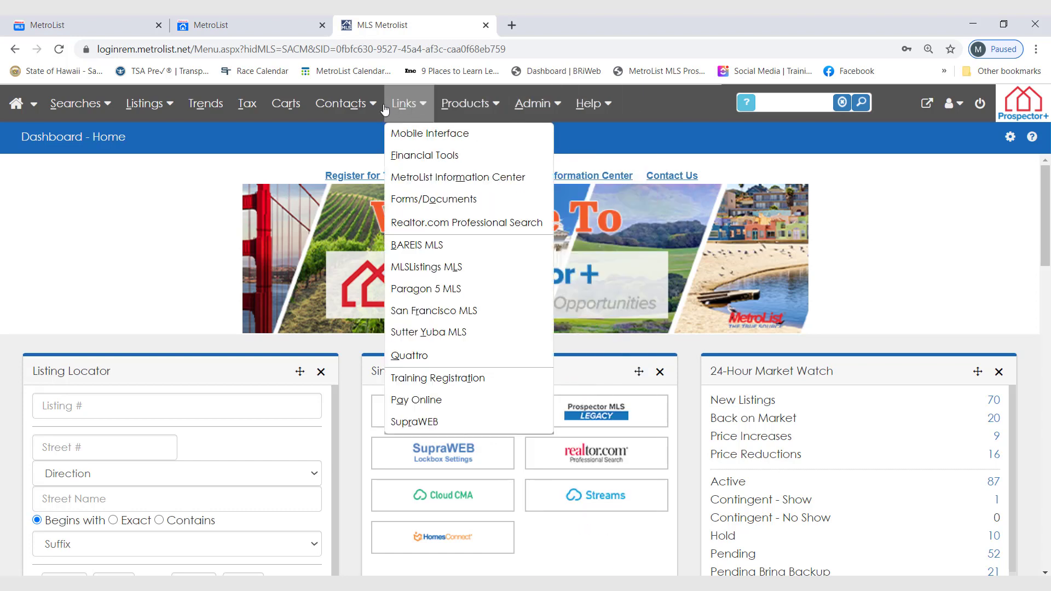
# Open the MetroList Information Center from the dashboard and view its Co-Op Key Access Map + Locations document.
pyautogui.moveTo(345, 104)
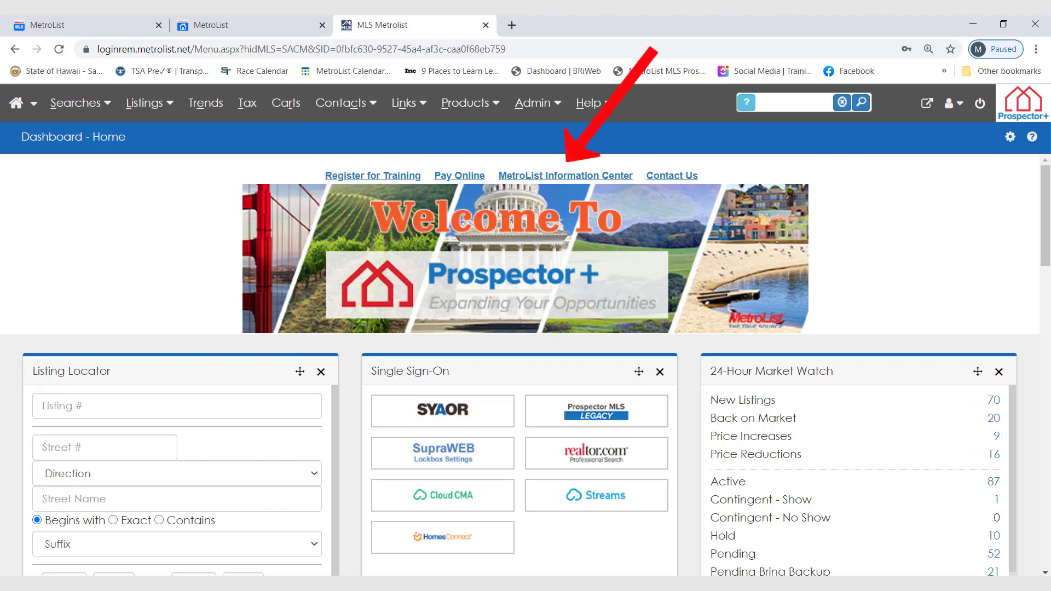
pyautogui.click(587, 177)
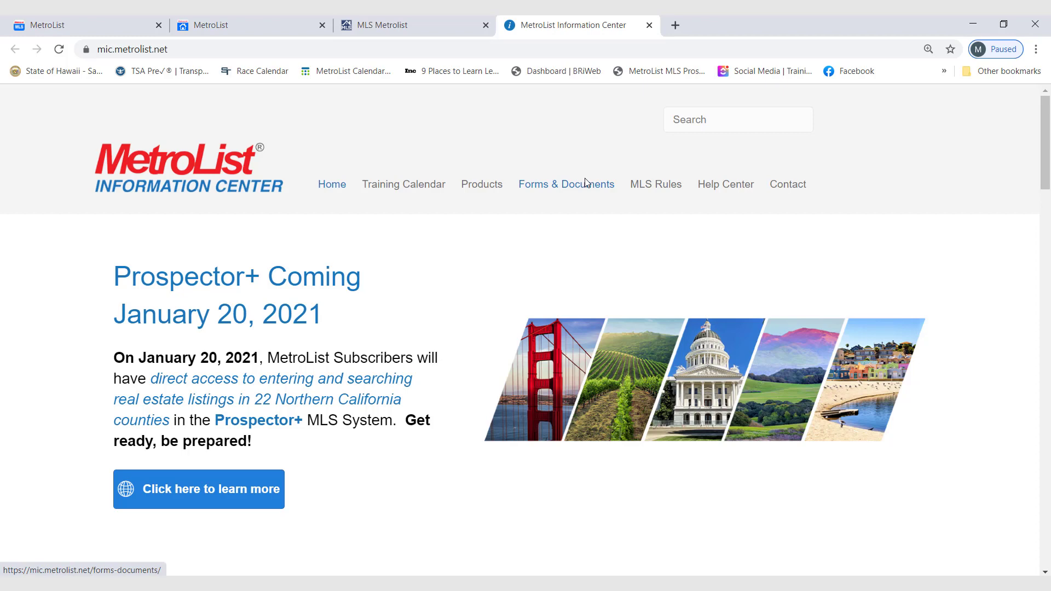
pyautogui.scroll(-5, 685, 405)
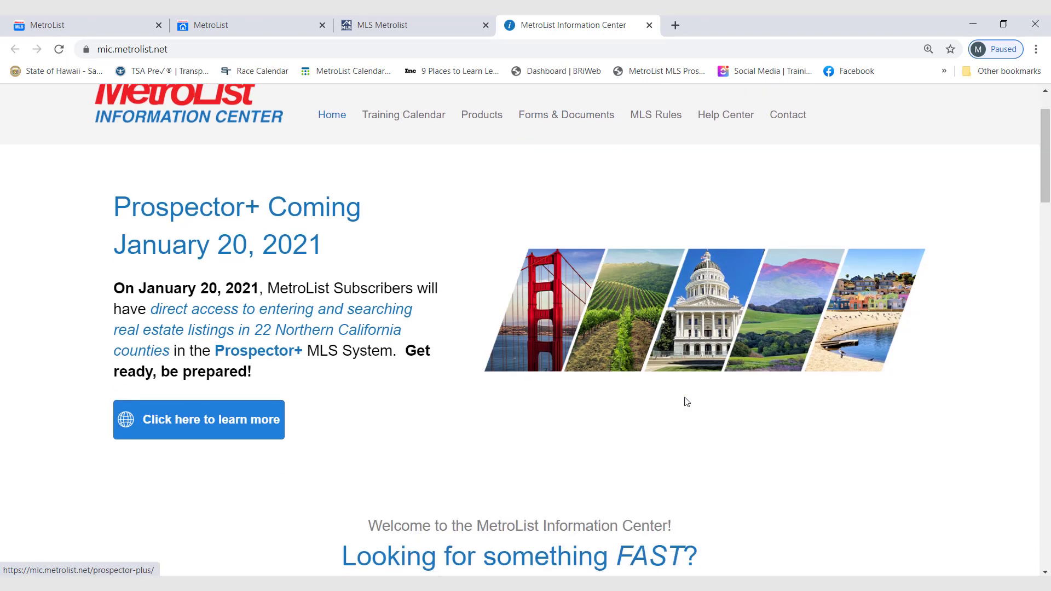
pyautogui.scroll(-2, 685, 414)
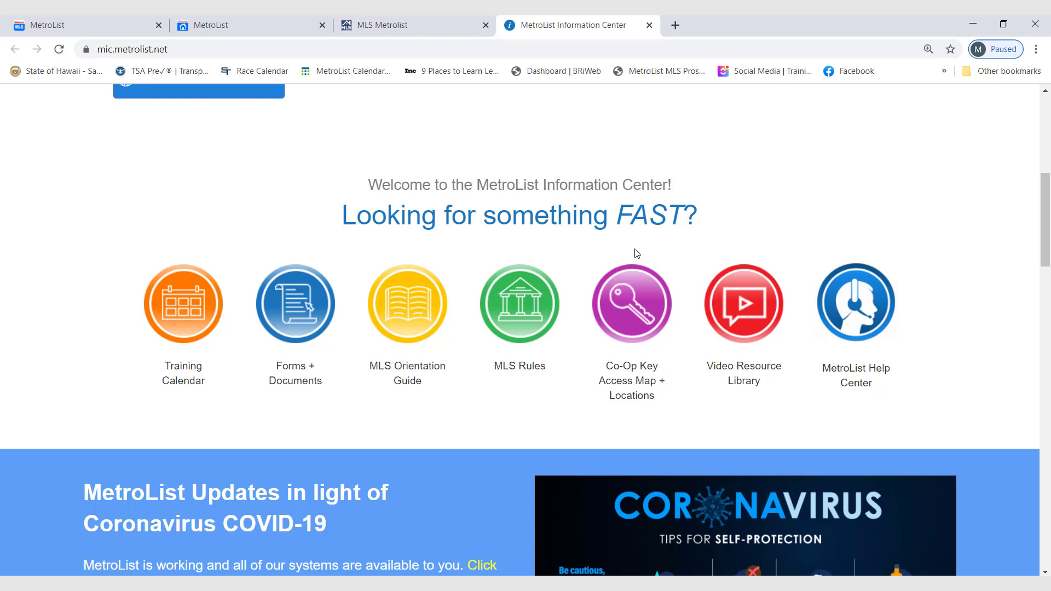
pyautogui.click(632, 315)
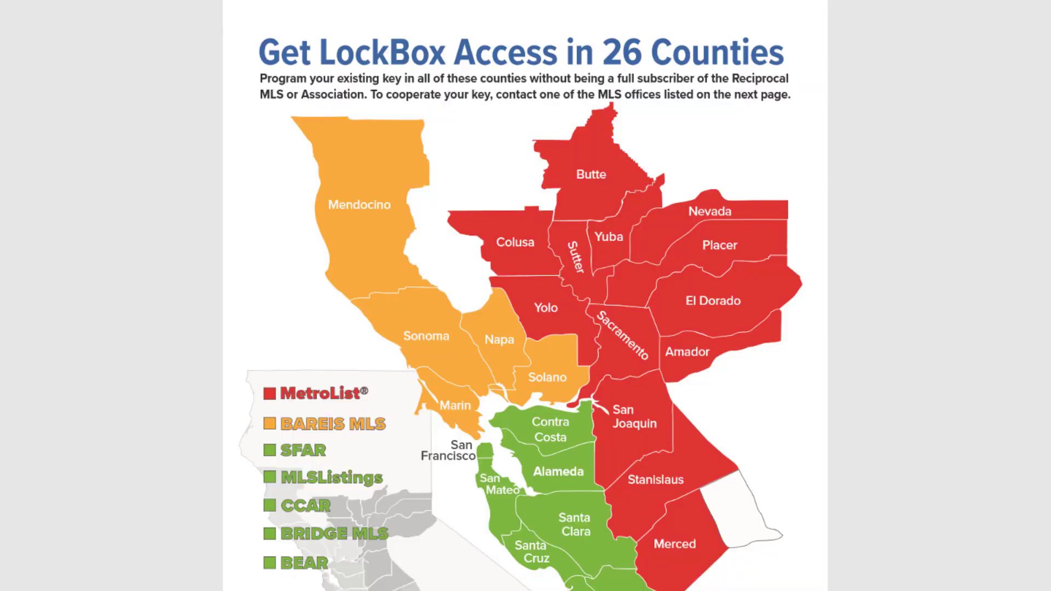
pyautogui.scroll(-12, 525, 295)
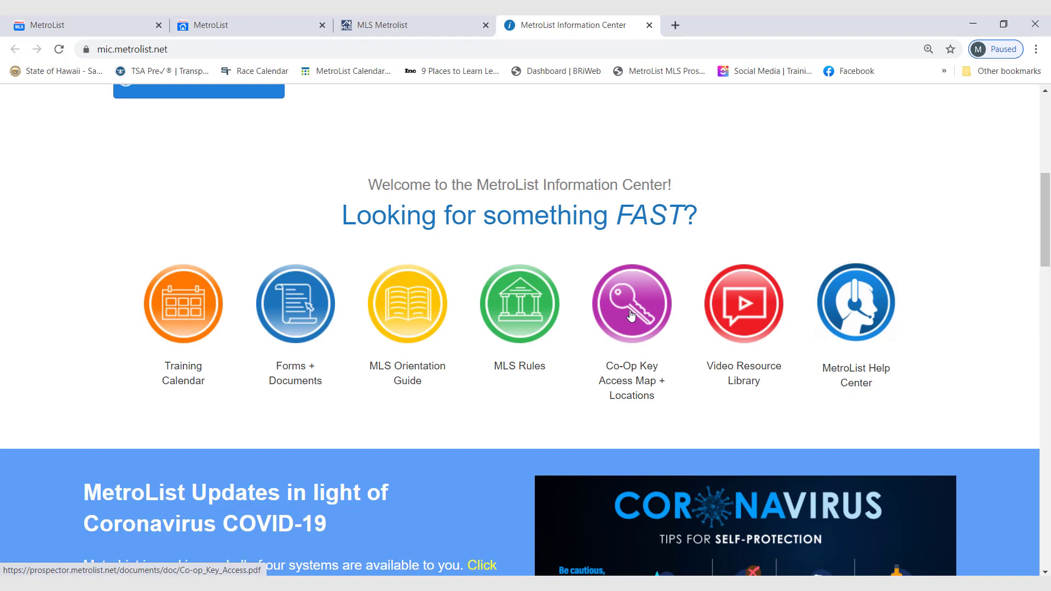
# Open the Information Center's page about the Prospector+ launch and review its Expanded Data, Benefits and How to Prepare sections.
pyautogui.scroll(6, 630, 316)
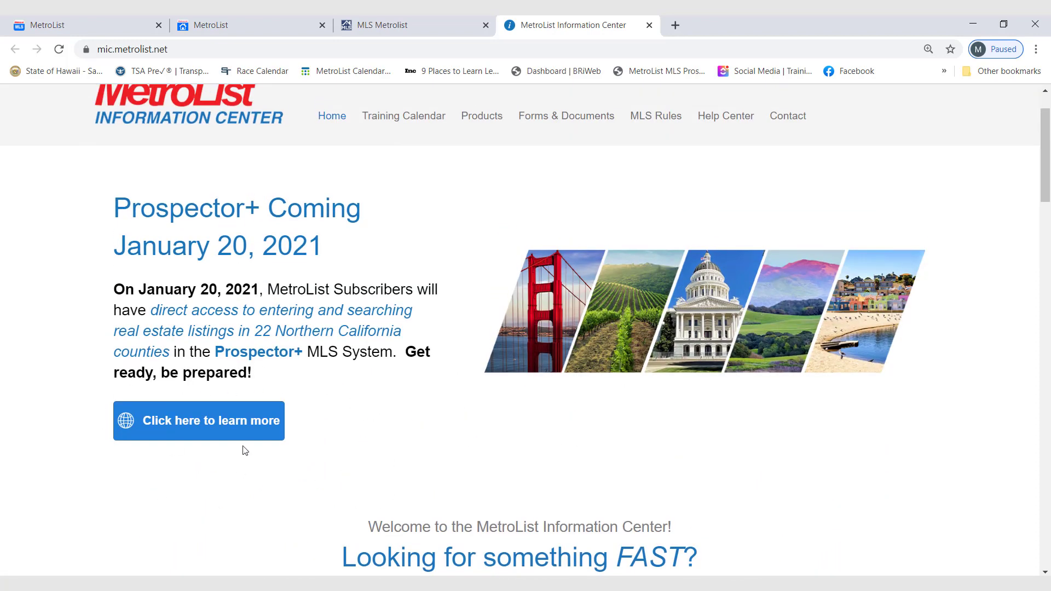
pyautogui.click(227, 429)
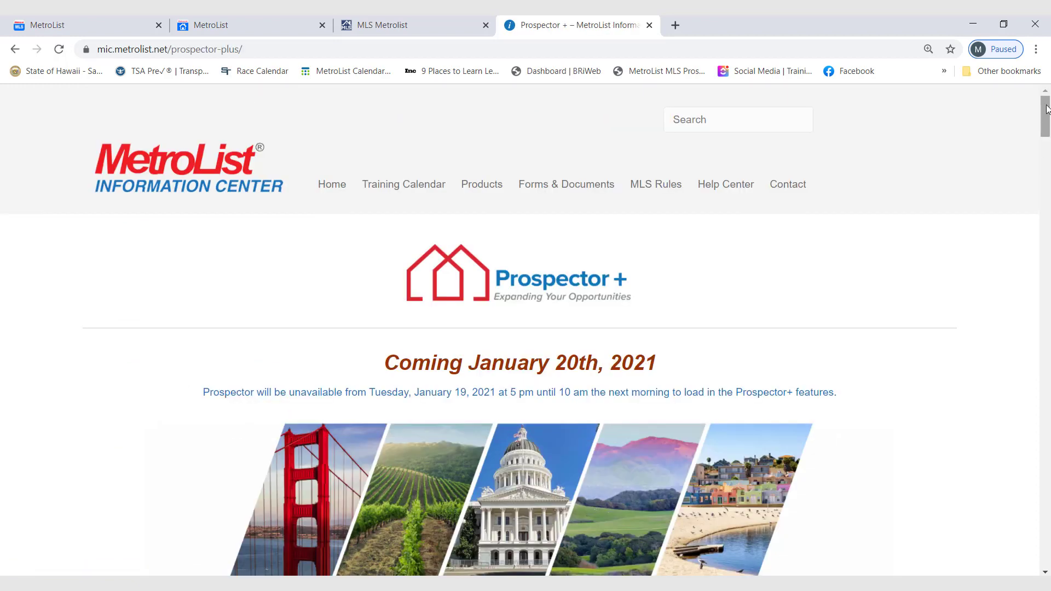
pyautogui.moveTo(1045, 113); pyautogui.dragTo(1043, 168)
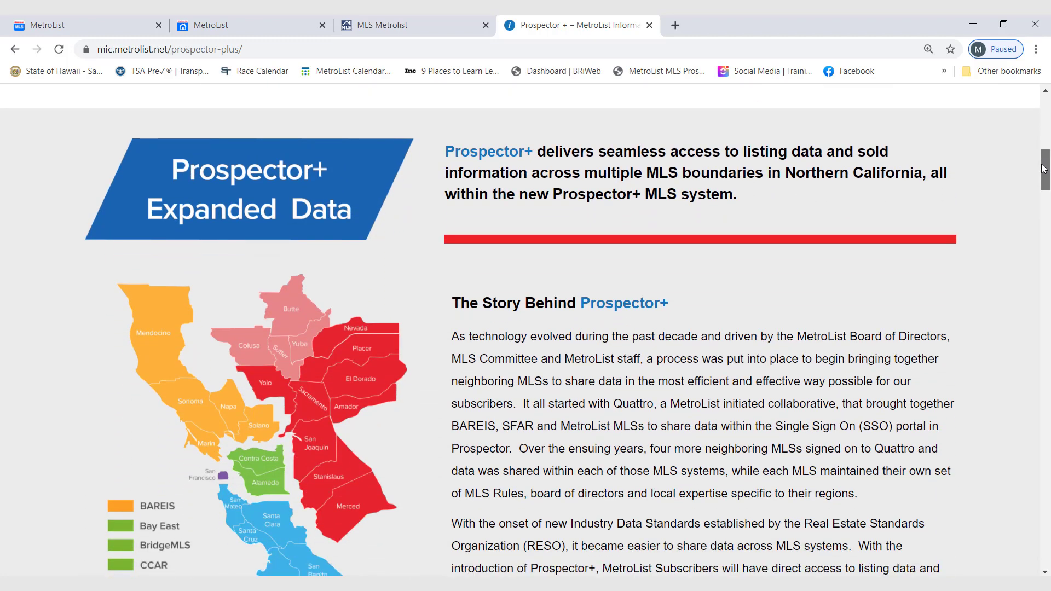
pyautogui.moveTo(1044, 169); pyautogui.dragTo(1037, 225)
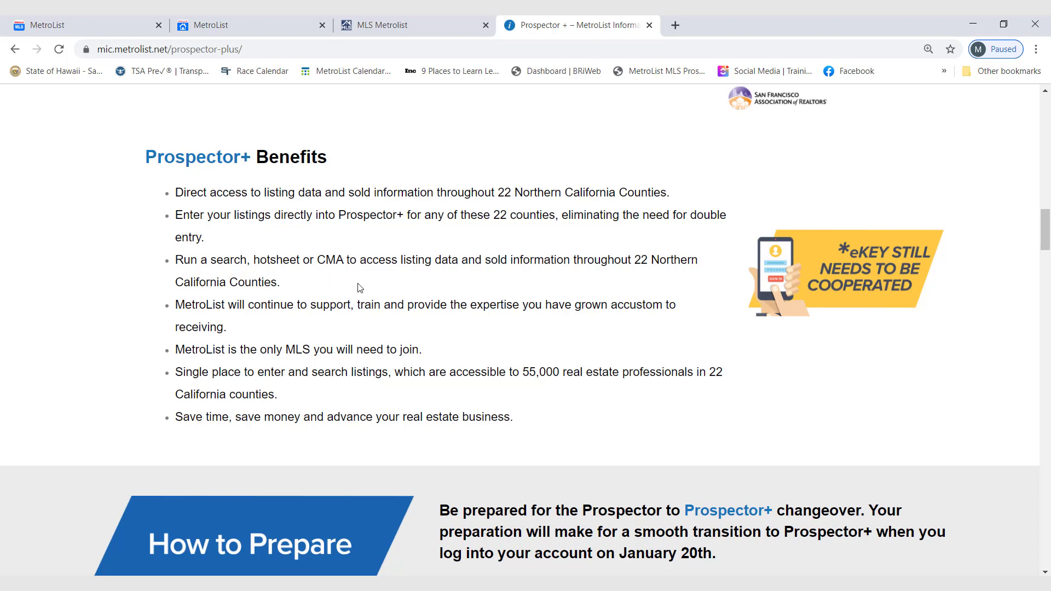
pyautogui.moveTo(1046, 226); pyautogui.dragTo(1046, 259)
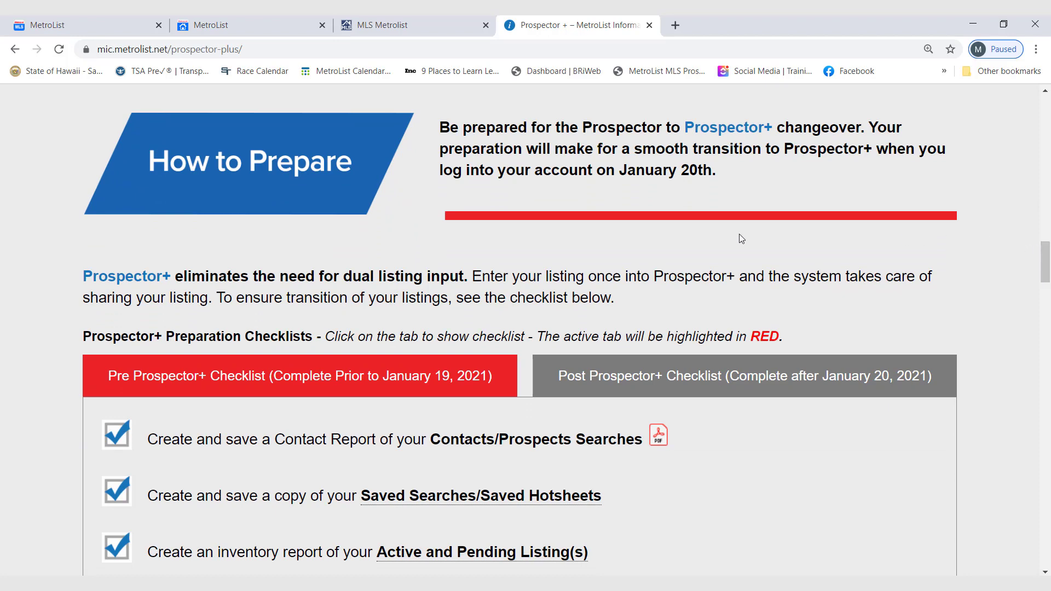
# Show the Post Prospector+ Checklist and review its items and the field comparison, profile sheet and Quick Links resources below it.
pyautogui.click(637, 386)
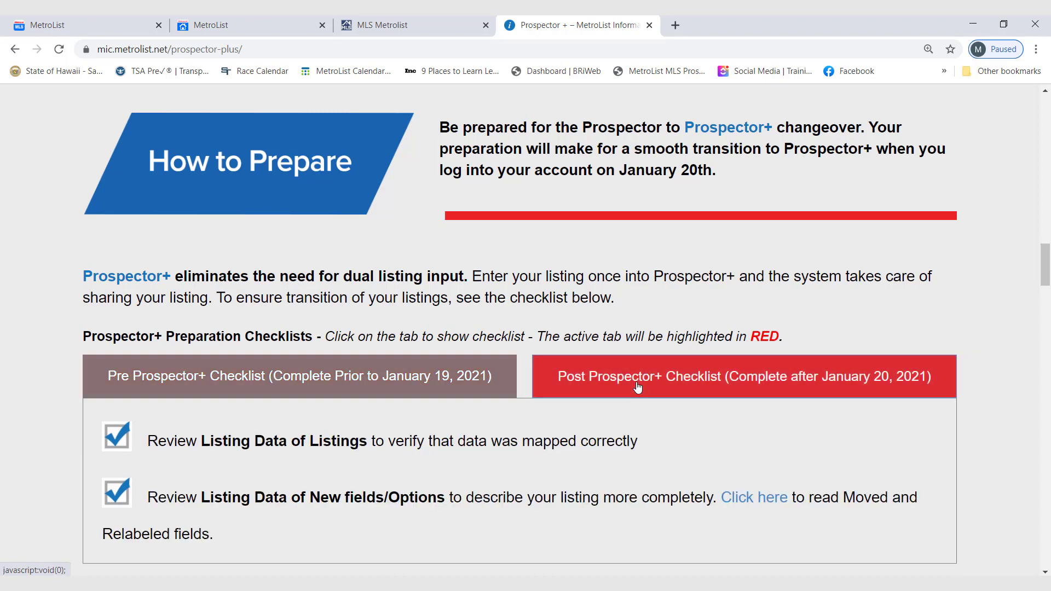
pyautogui.moveTo(1041, 272); pyautogui.dragTo(1039, 280)
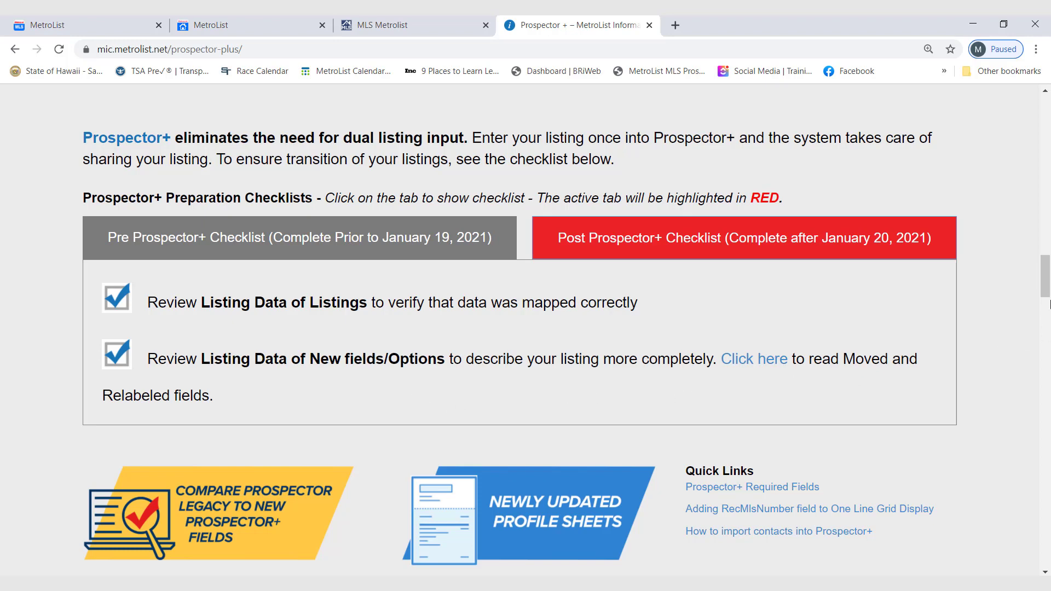
pyautogui.moveTo(1043, 289); pyautogui.dragTo(1033, 317)
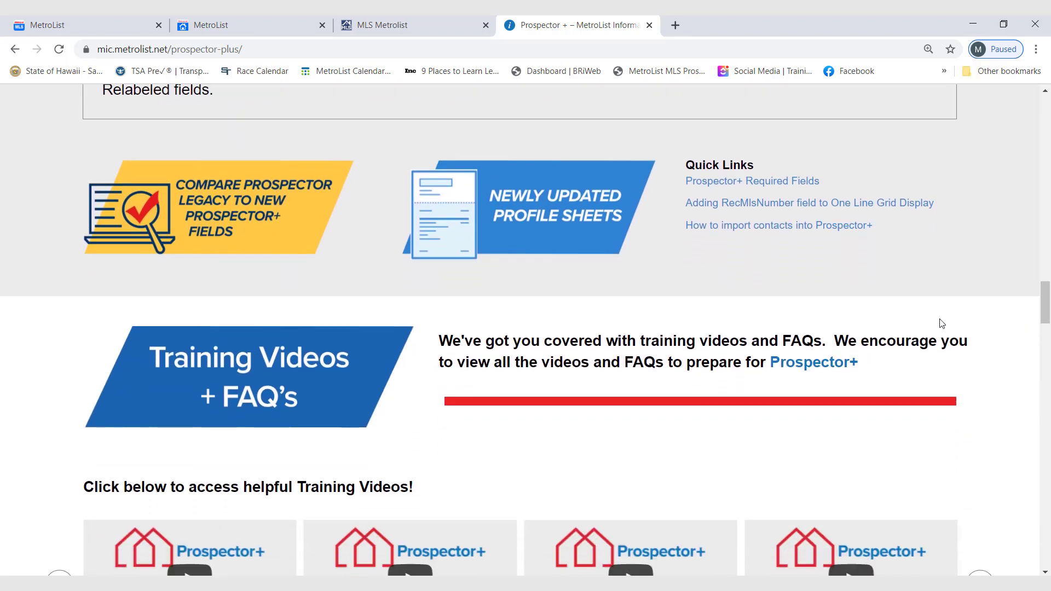
# Open the Prospector Legacy to Prospector+ field comparison, search the residential fields for "pool", and close the comparison page.
pyautogui.click(233, 250)
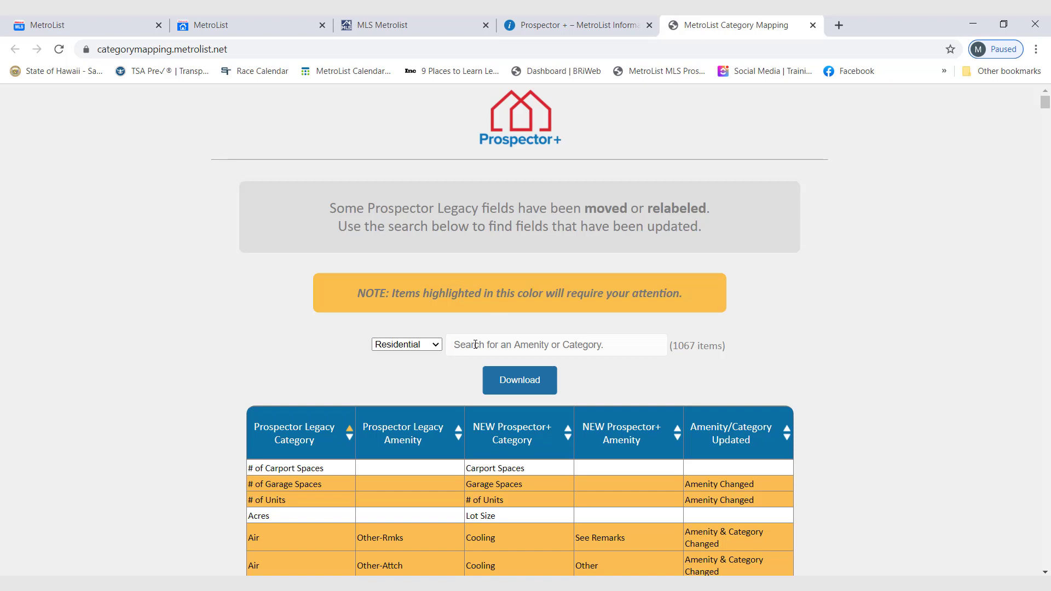
pyautogui.click(500, 344)
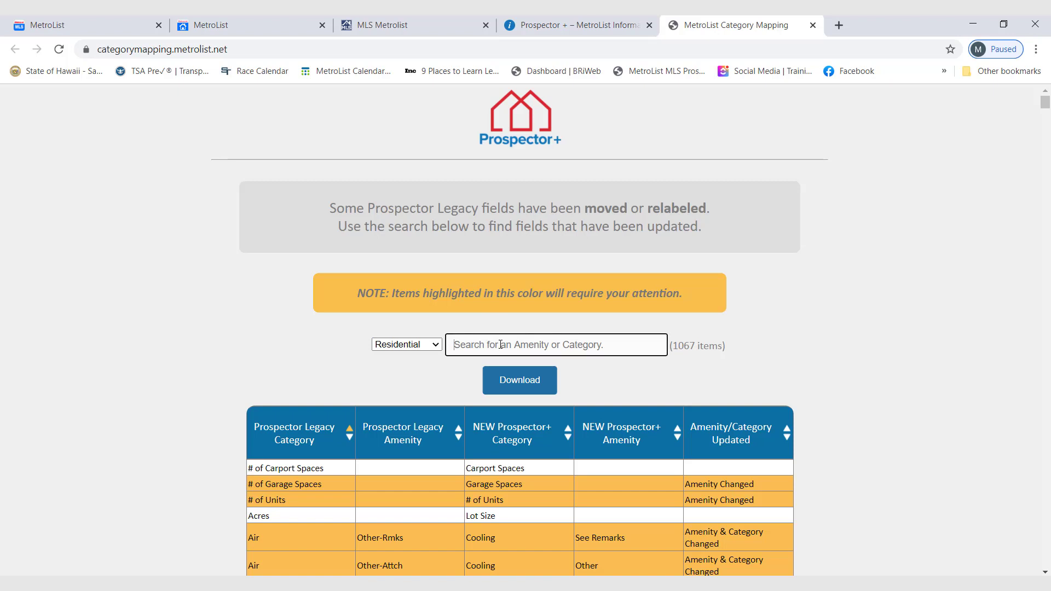
pyautogui.write('pool')
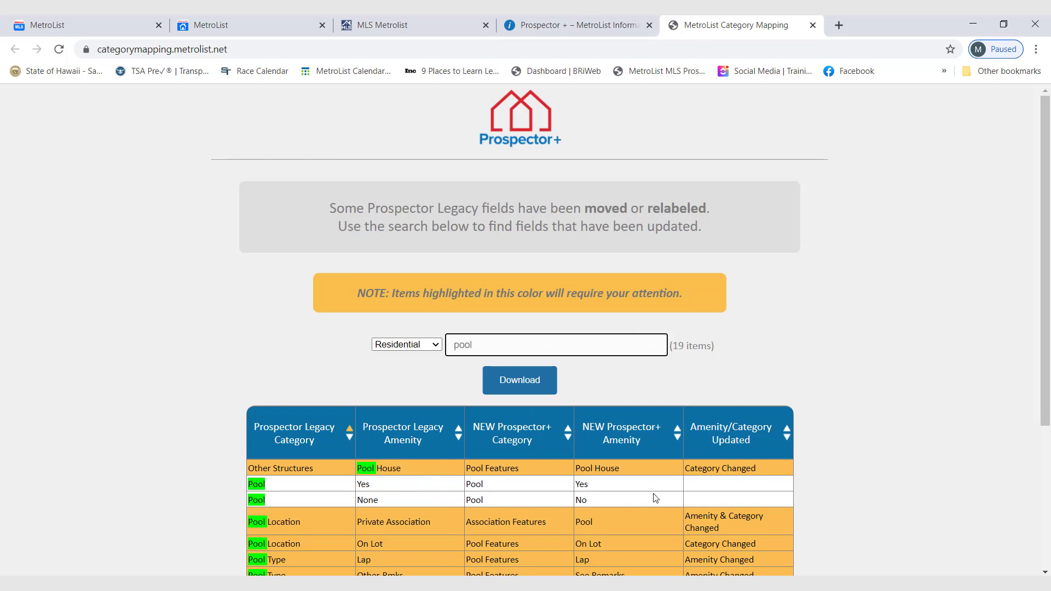
pyautogui.click(812, 26)
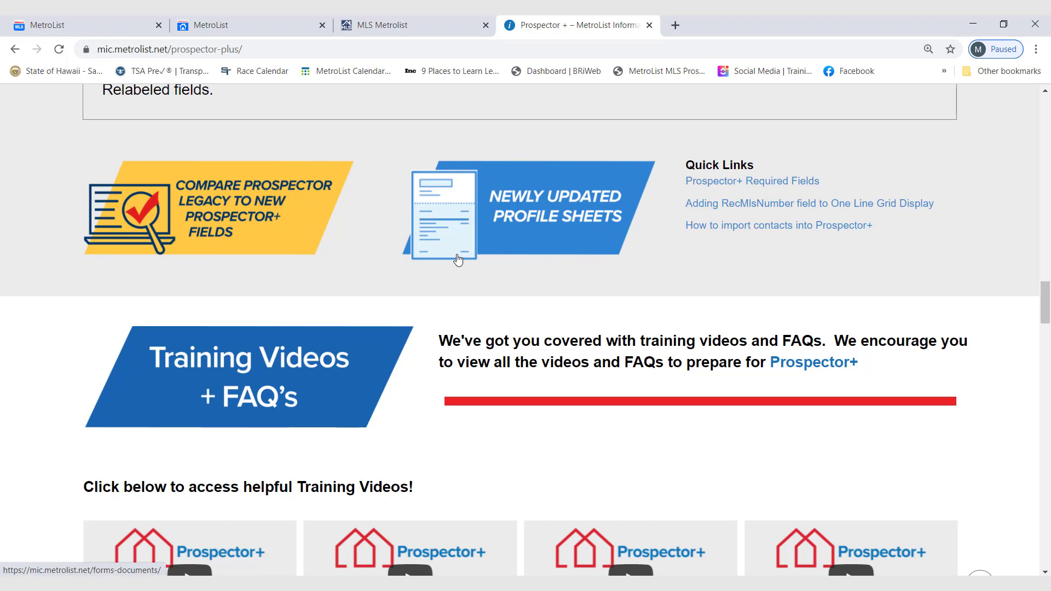
# Open the newly updated profile sheets and display the Prospector+ preview of the Residential listing profile sheet.
pyautogui.click(466, 239)
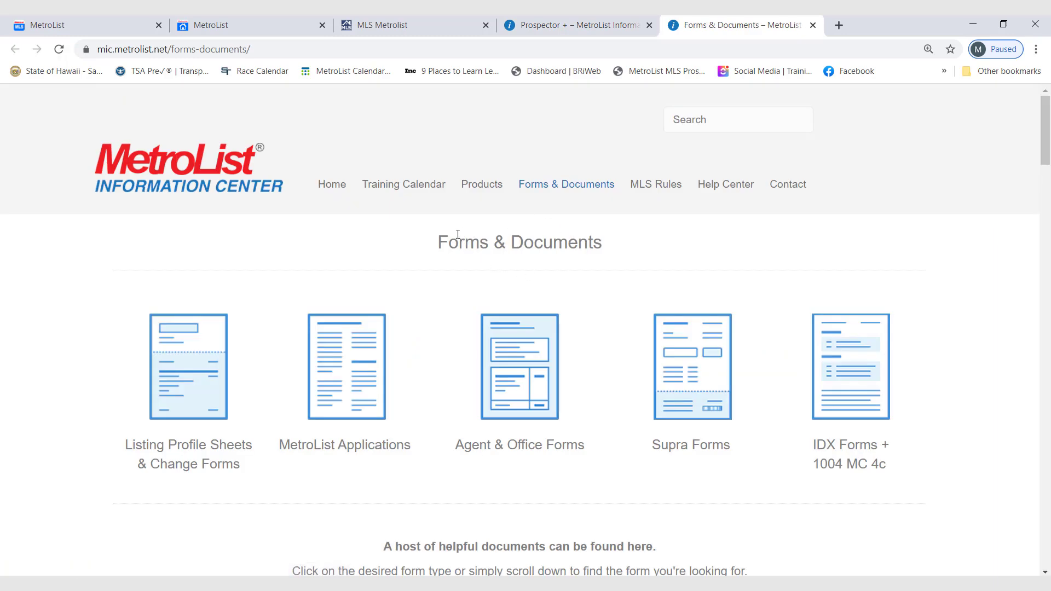
pyautogui.click(182, 403)
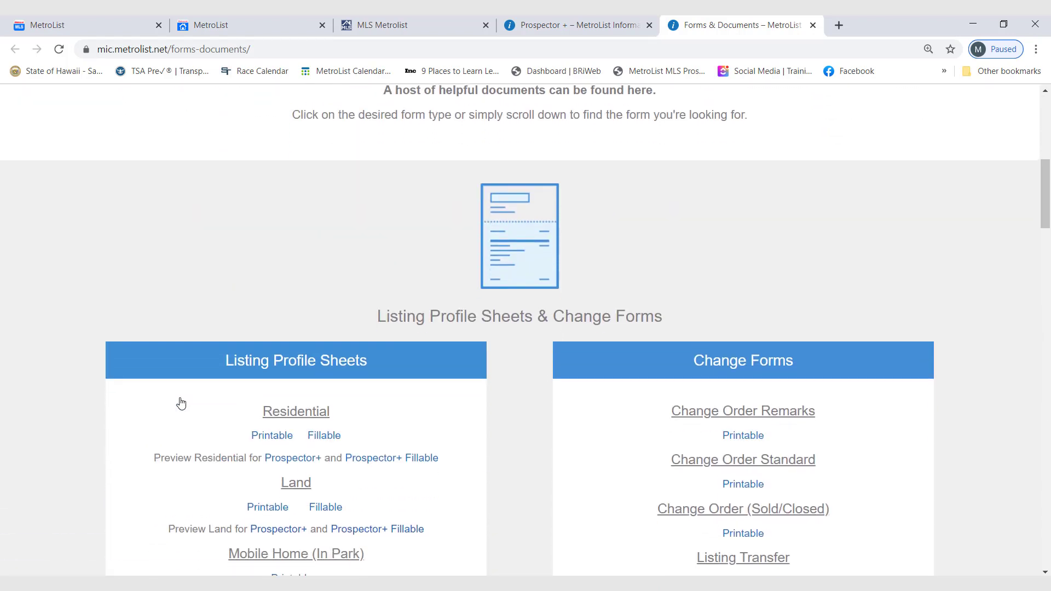
pyautogui.scroll(-2, 181, 403)
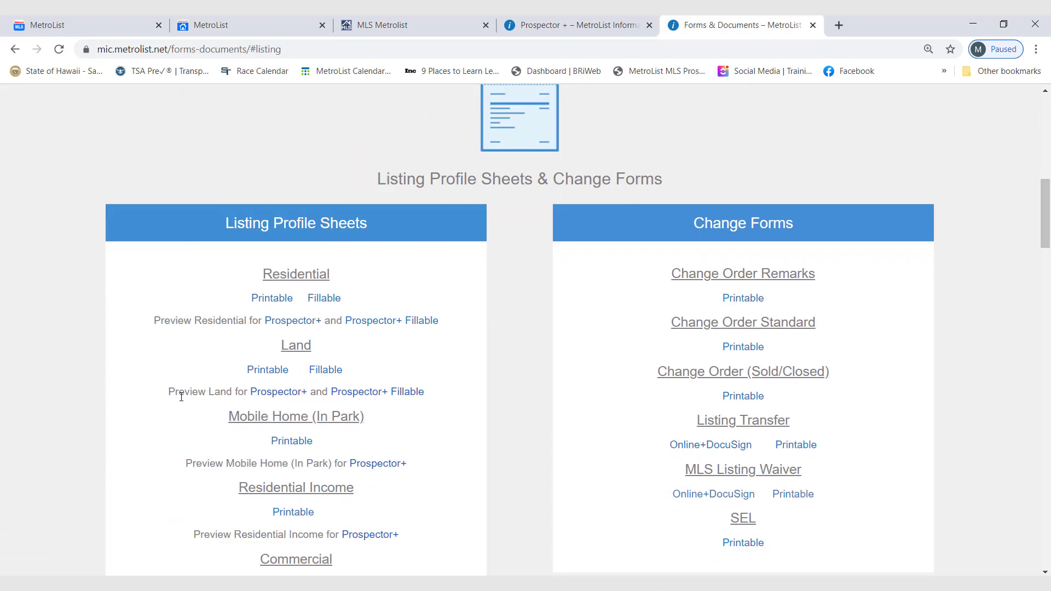
pyautogui.click(282, 327)
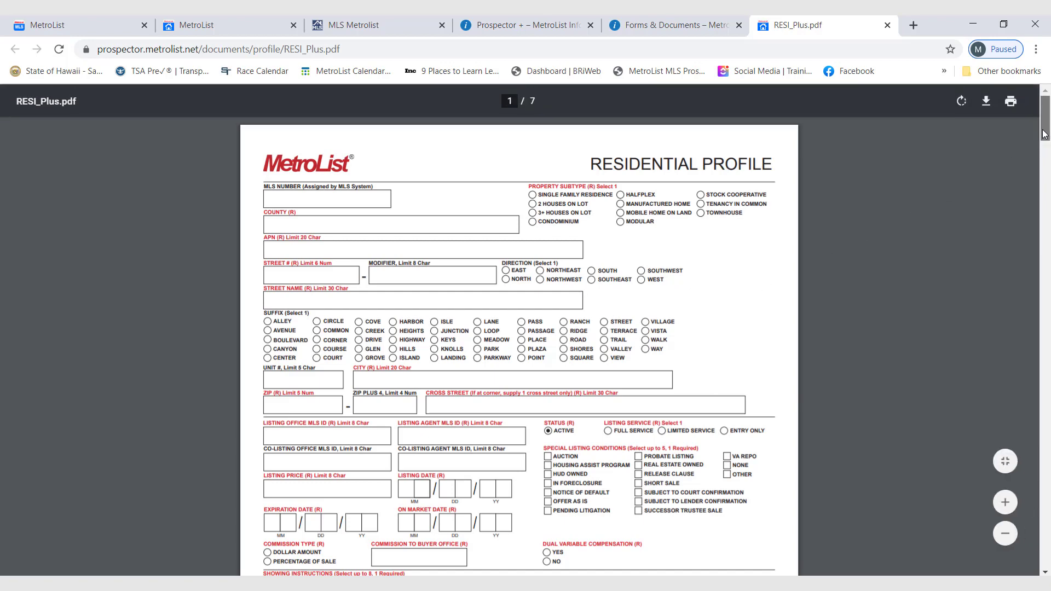
# Review the first page of the Residential Profile, and close both the PDF and the Forms & Documents page.
pyautogui.moveTo(1044, 134); pyautogui.dragTo(1037, 165)
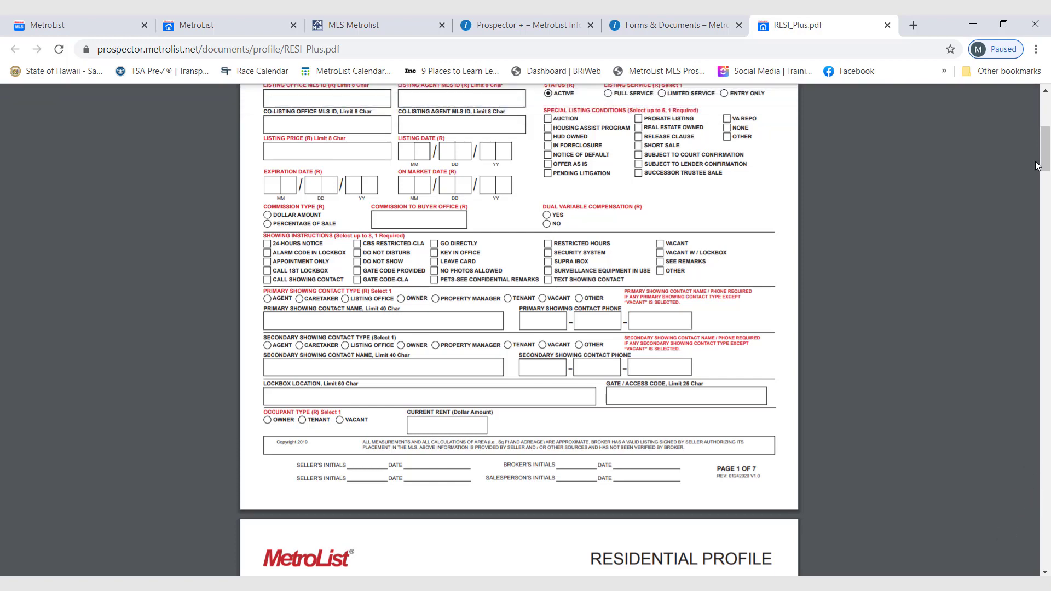
pyautogui.click(887, 25)
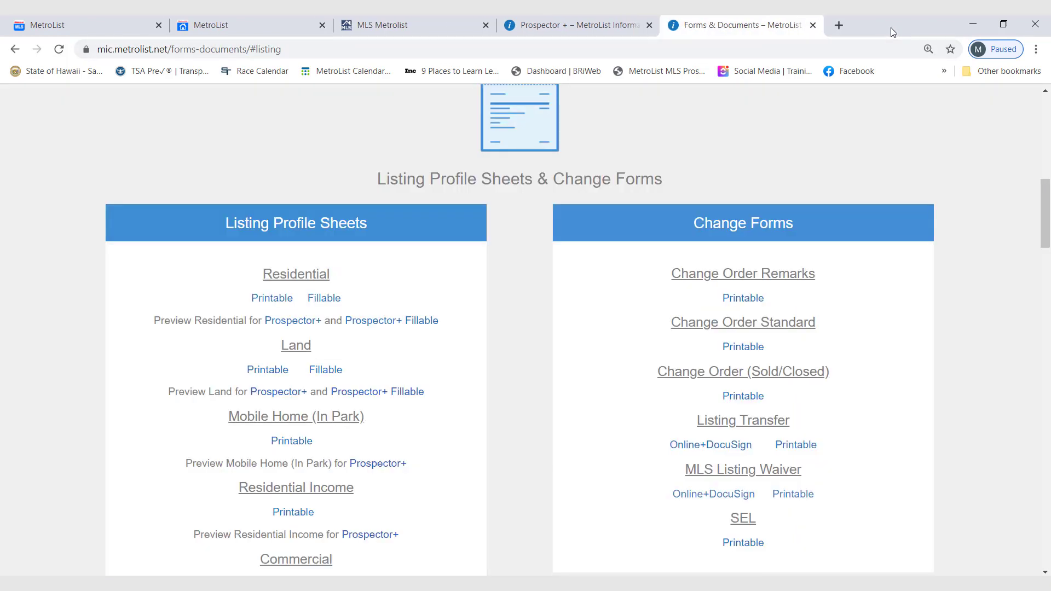
pyautogui.click(810, 23)
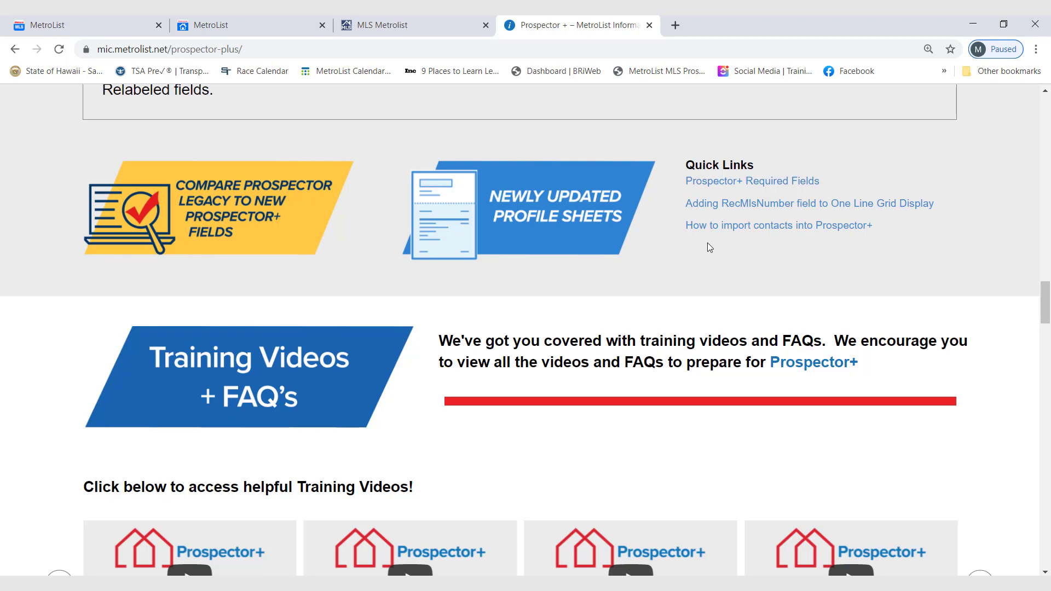
# Review the training videos and the first FAQ questions, expanding and collapsing the answer on what will happen to recent searches.
pyautogui.moveTo(1044, 294); pyautogui.dragTo(1042, 312)
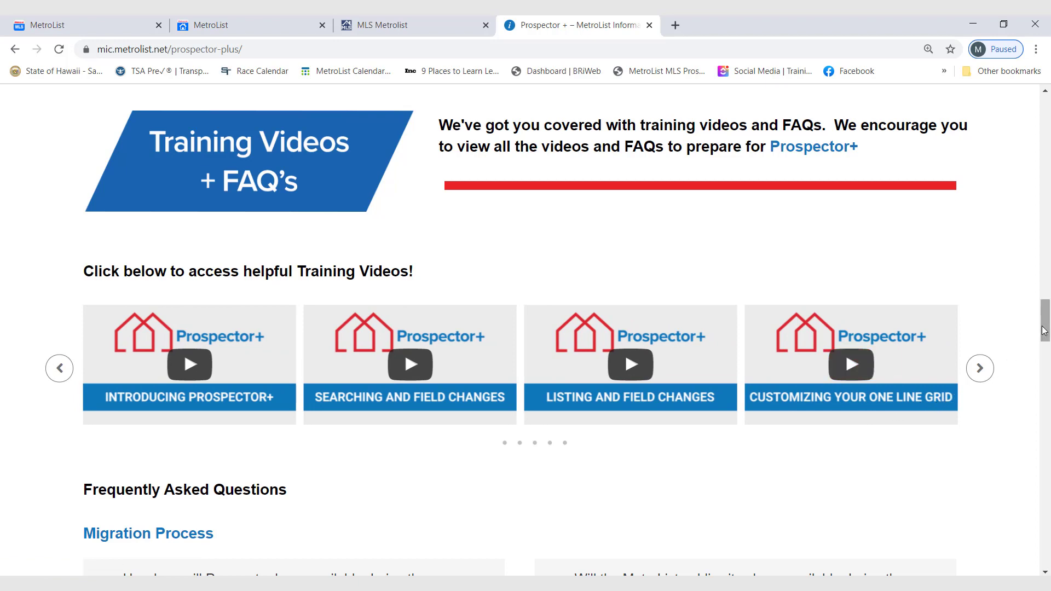
pyautogui.moveTo(1044, 330); pyautogui.dragTo(1034, 349)
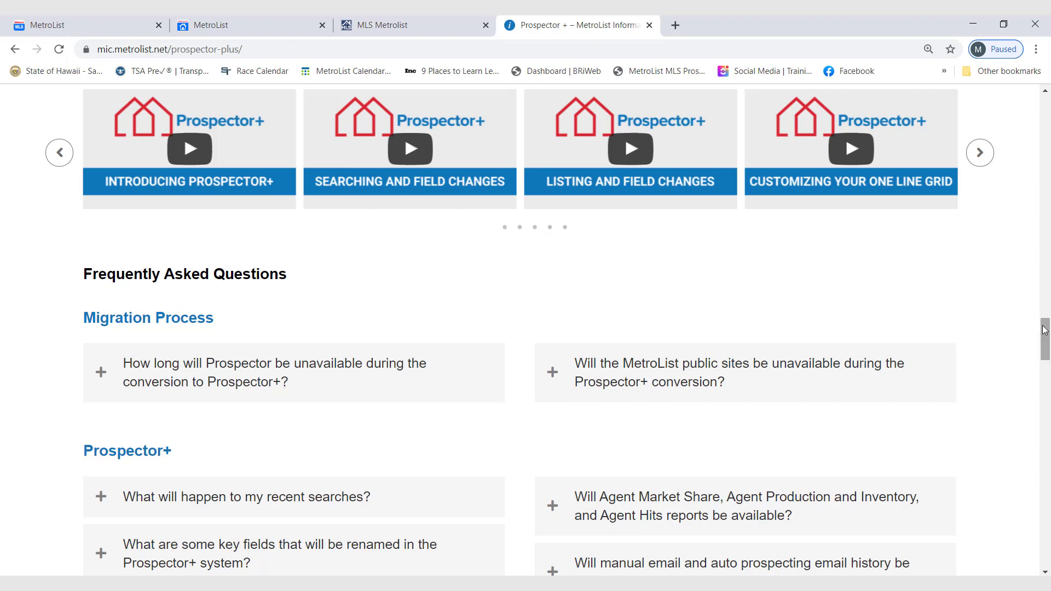
pyautogui.moveTo(1046, 331); pyautogui.dragTo(1038, 351)
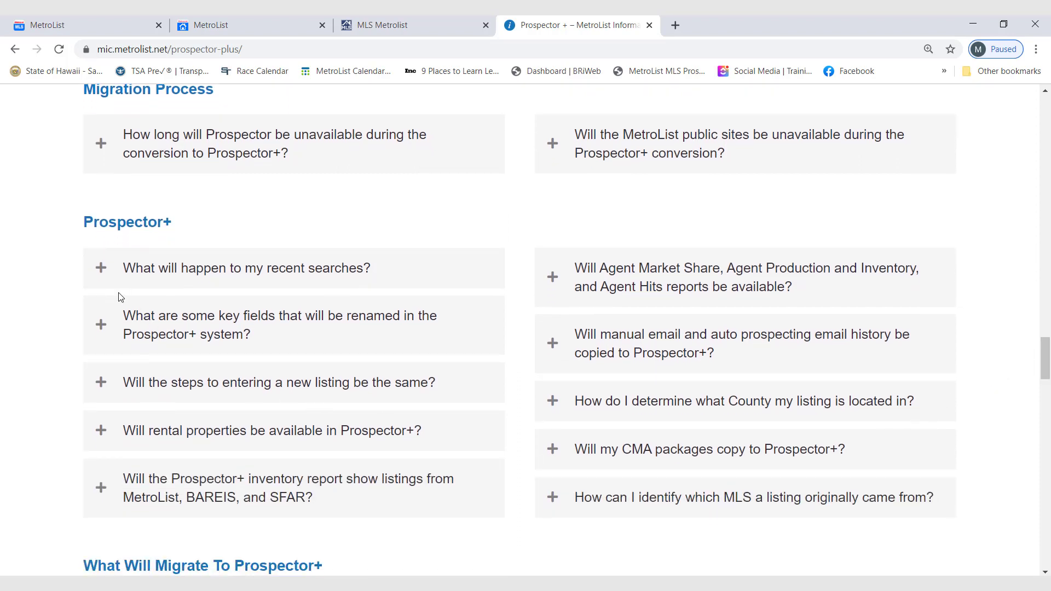
pyautogui.click(101, 269)
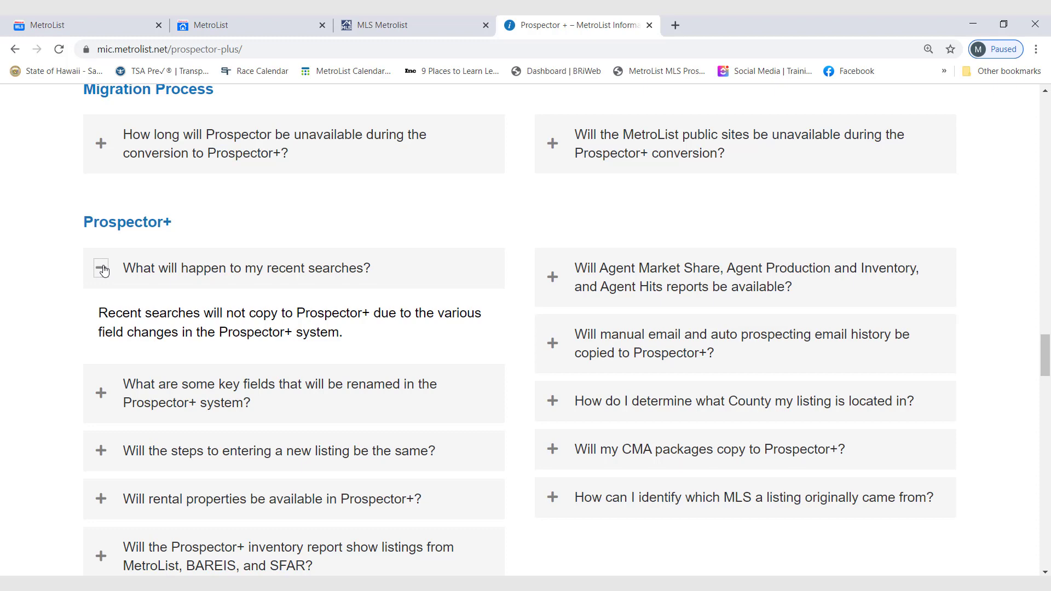
pyautogui.click(104, 270)
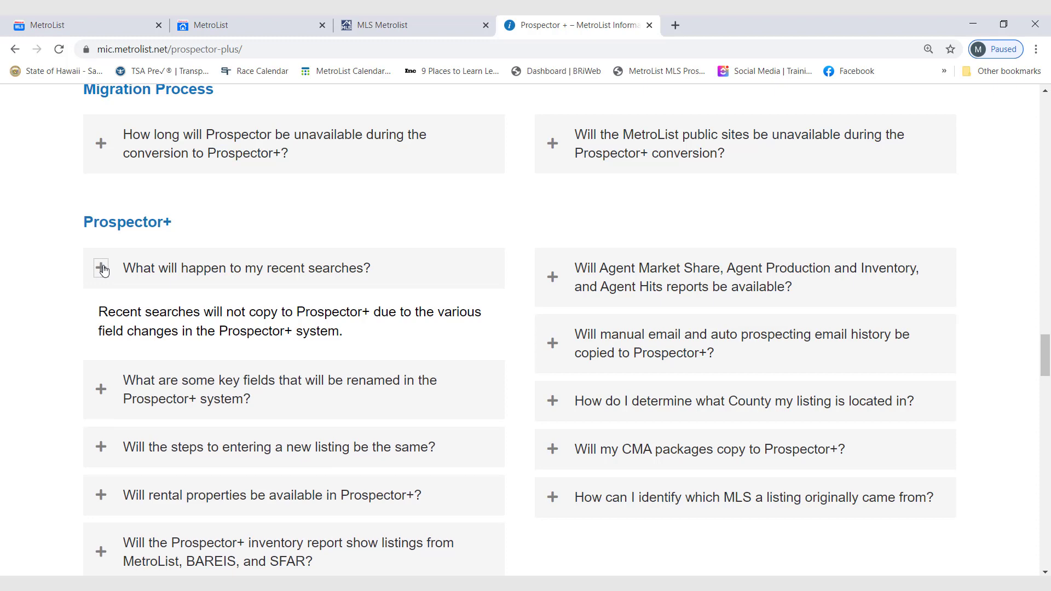
# Read the FAQ answers on whether saved searches and prospect searches copy to Prospector+, collapsing each one after reading.
pyautogui.moveTo(1046, 355); pyautogui.dragTo(1047, 406)
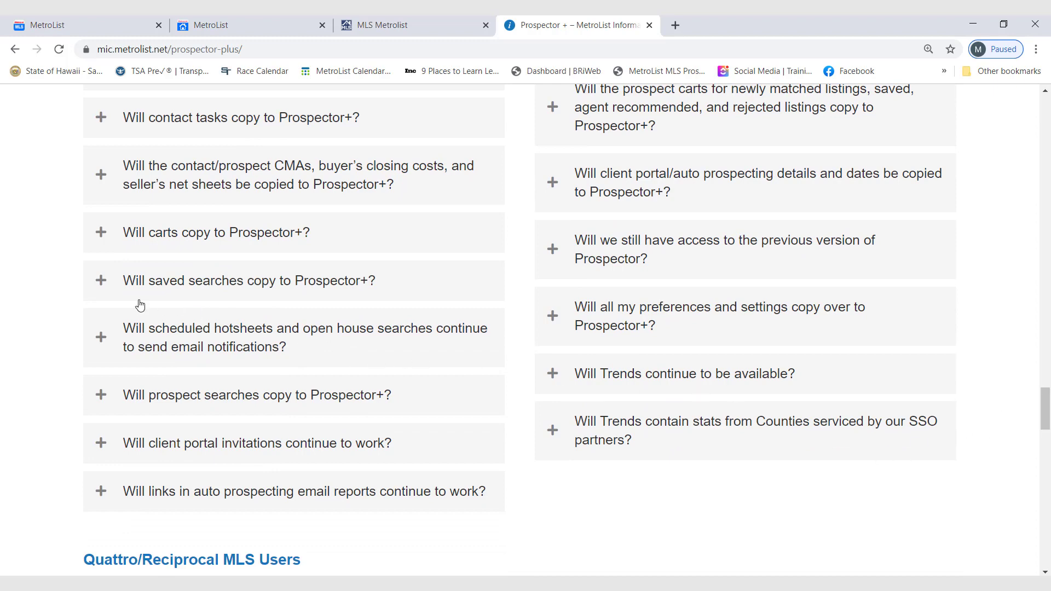
pyautogui.click(102, 283)
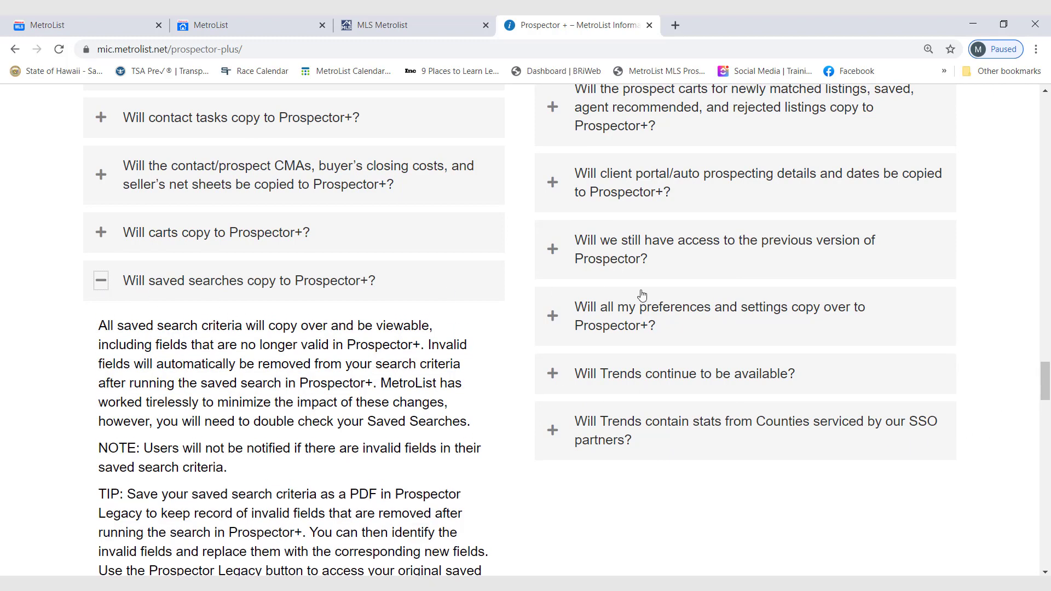
pyautogui.moveTo(1045, 374); pyautogui.dragTo(1044, 386)
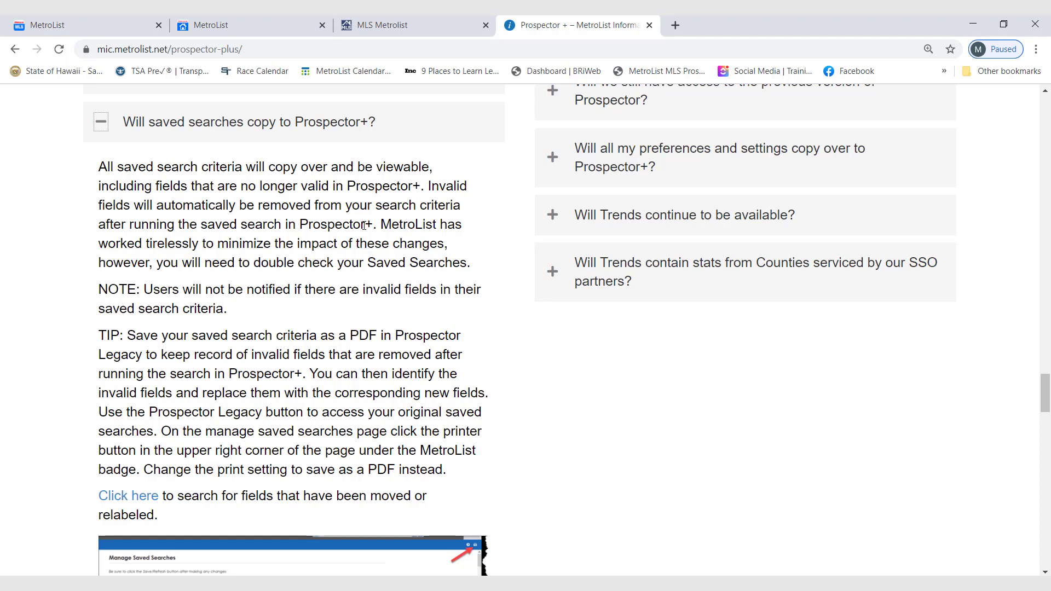
pyautogui.click(101, 123)
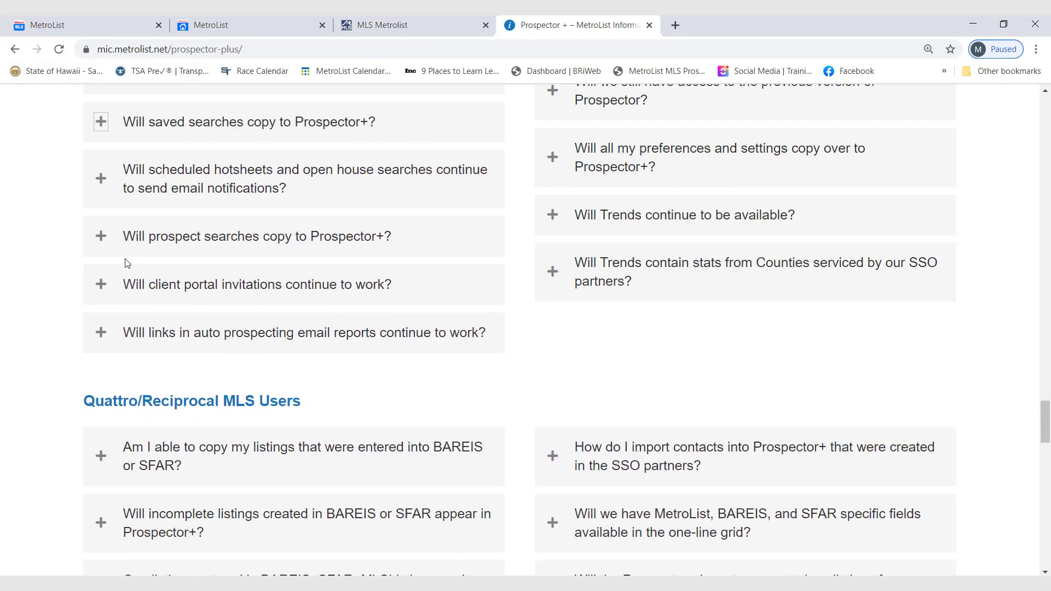
pyautogui.click(101, 237)
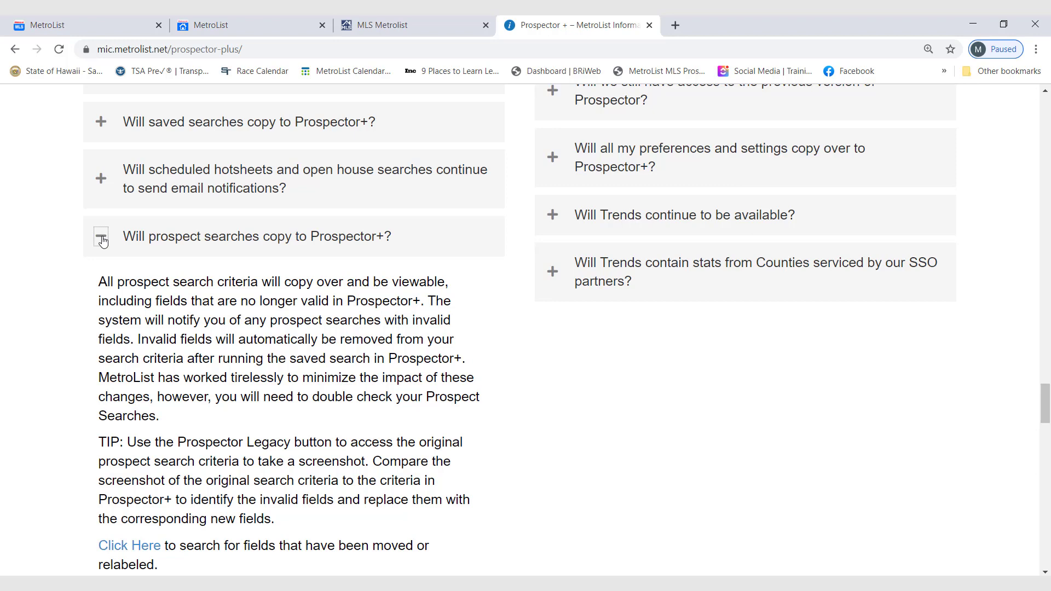
pyautogui.click(101, 238)
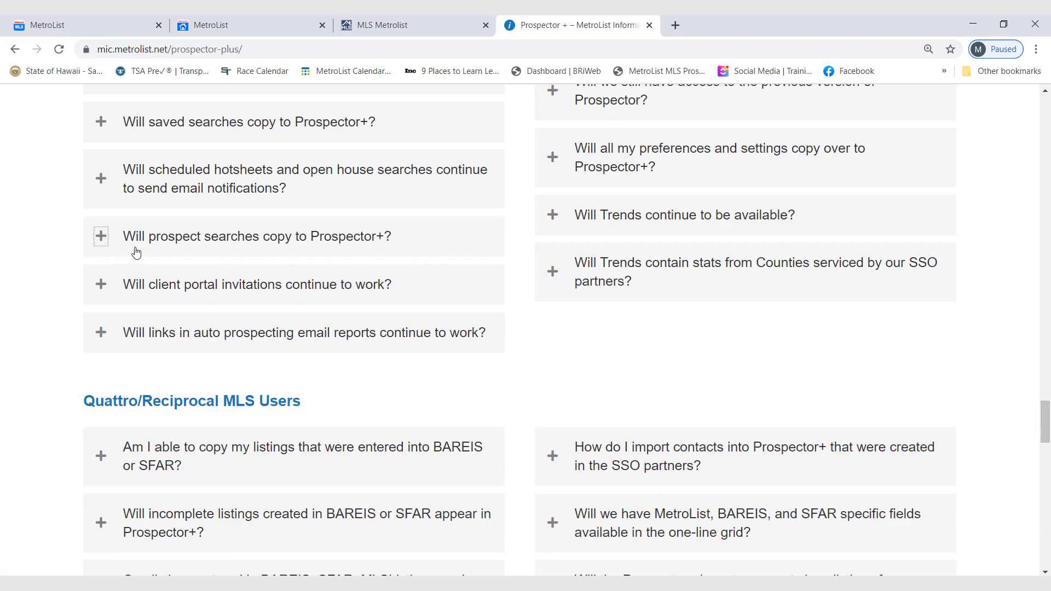
# Review the Quattro/Reciprocal MLS Users, MetroListPRO and IDX Feeds, and Compliance FAQ questions, and return to the migration questions.
pyautogui.scroll(-2, 163, 258)
pyautogui.scroll(-1, 162, 258)
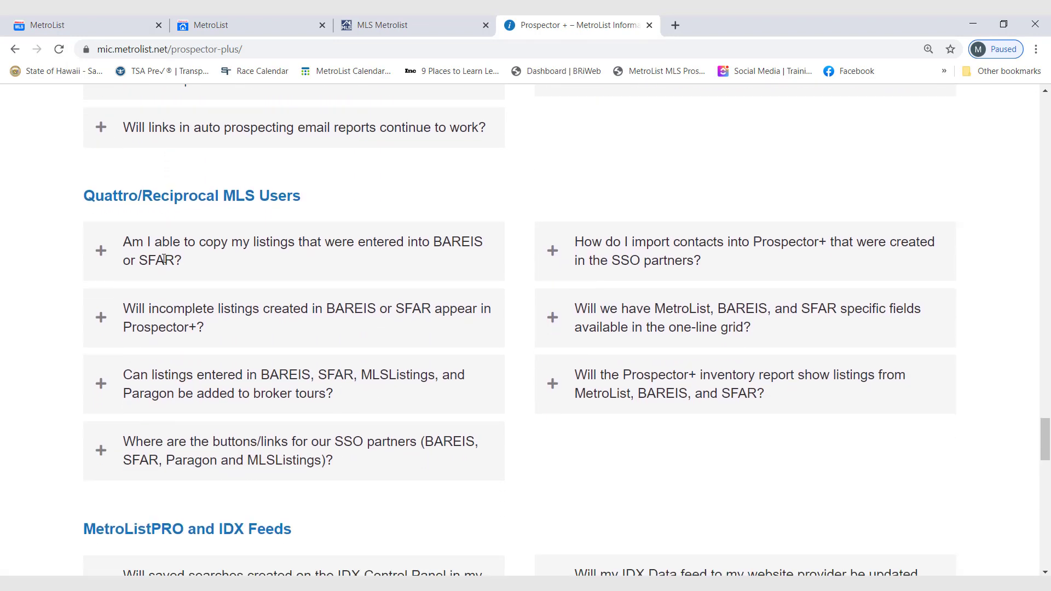
pyautogui.scroll(-4, 164, 258)
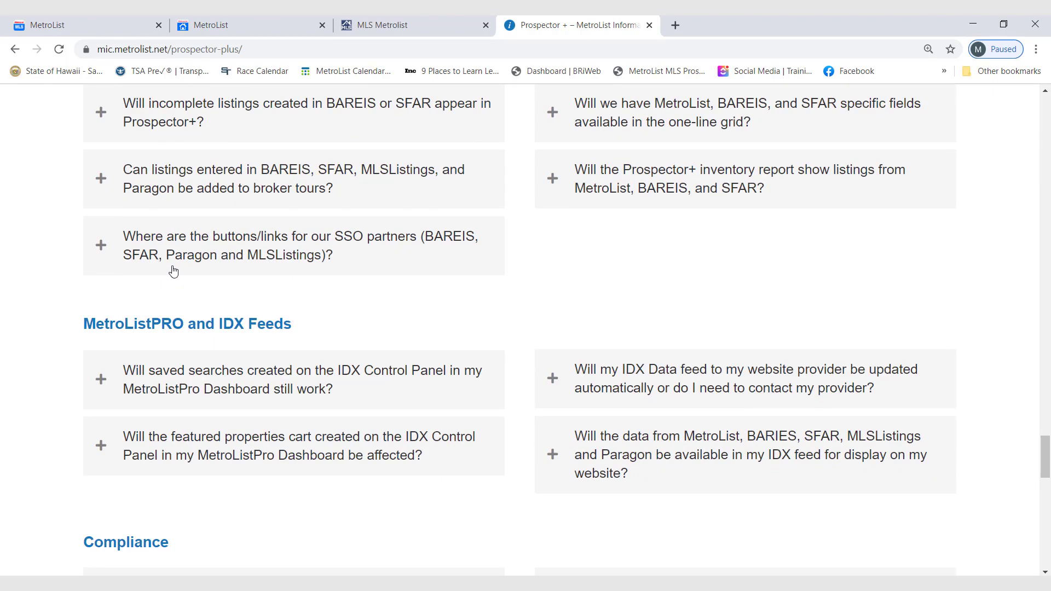
pyautogui.scroll(-3, 173, 271)
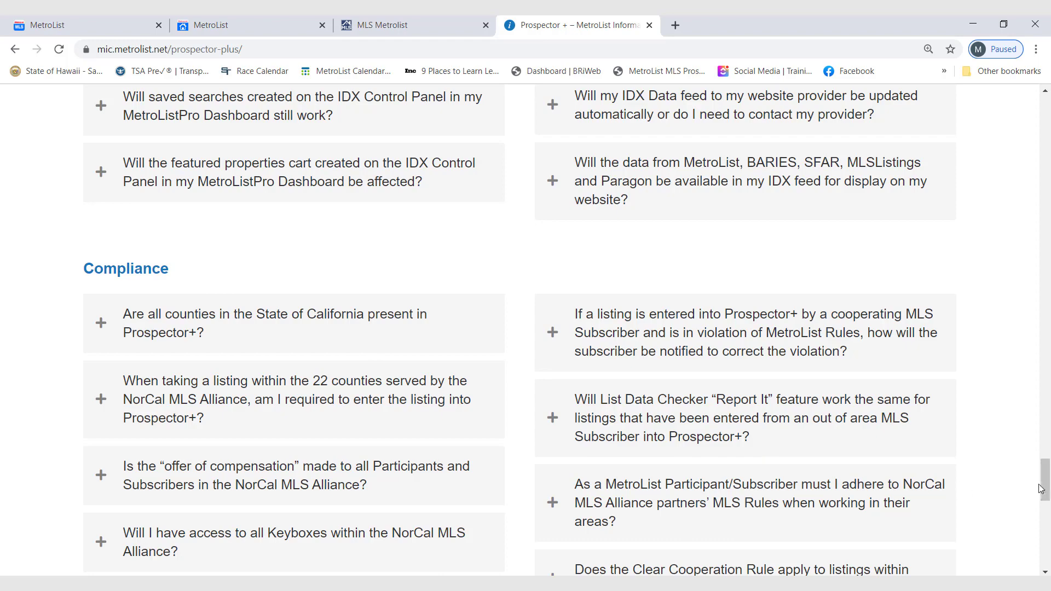
pyautogui.moveTo(1048, 481); pyautogui.dragTo(1045, 422)
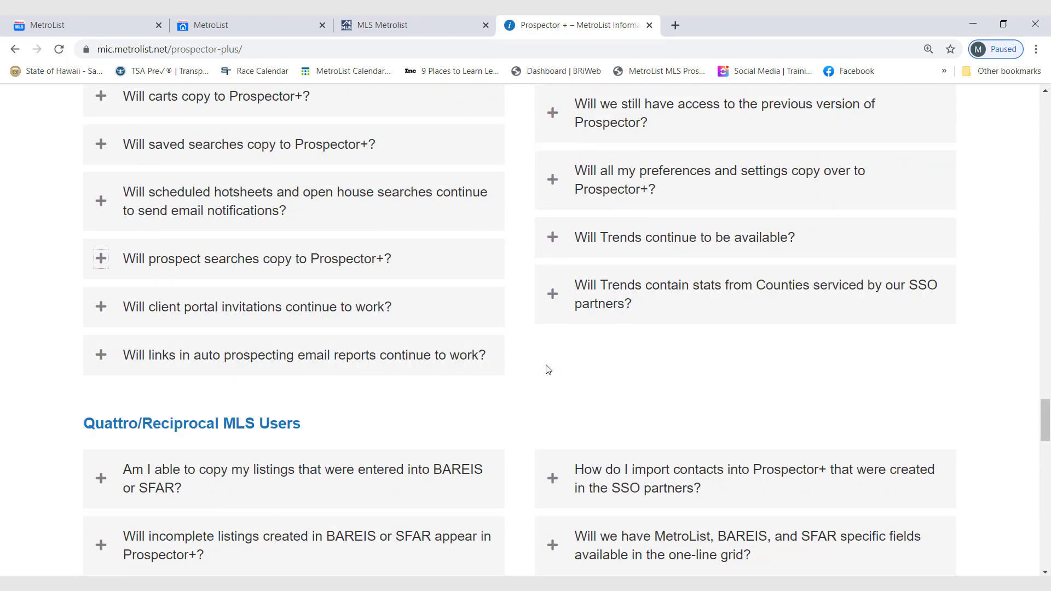